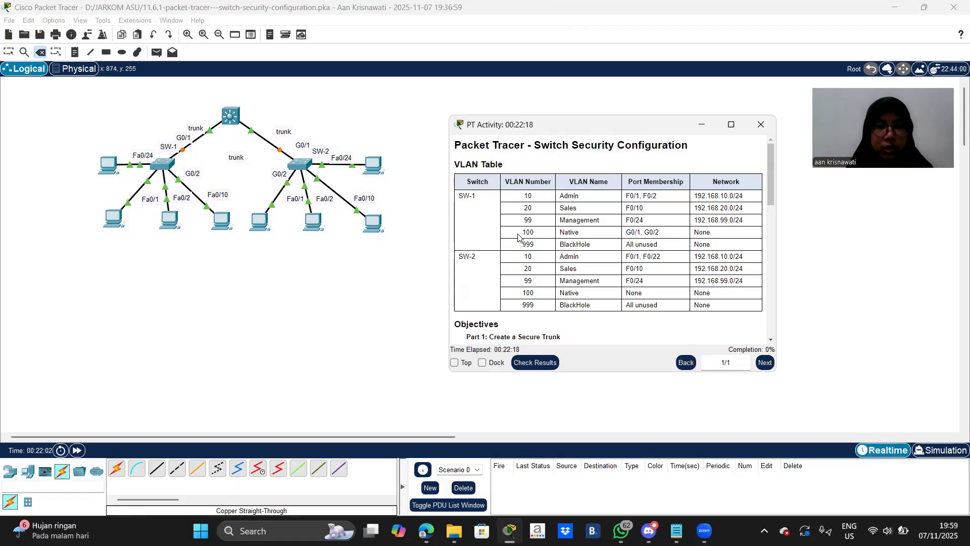
Connect GigabitEthernet0/2 on SW-1 to GigabitEthernet0/2 on SW-2 with a copper straight-through cable, as the activity instructions require.
scroll(542, 240, "down", 5)
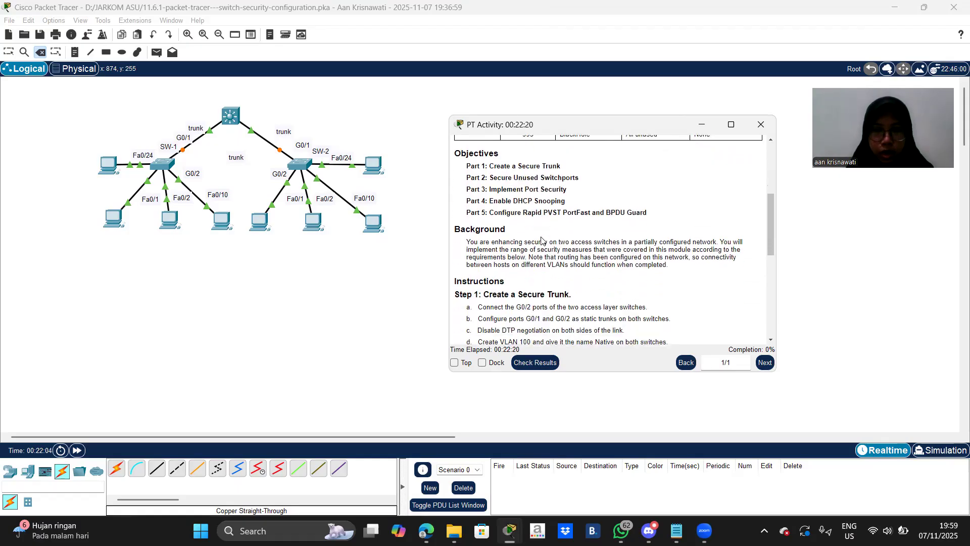
scroll(542, 240, "down", 3)
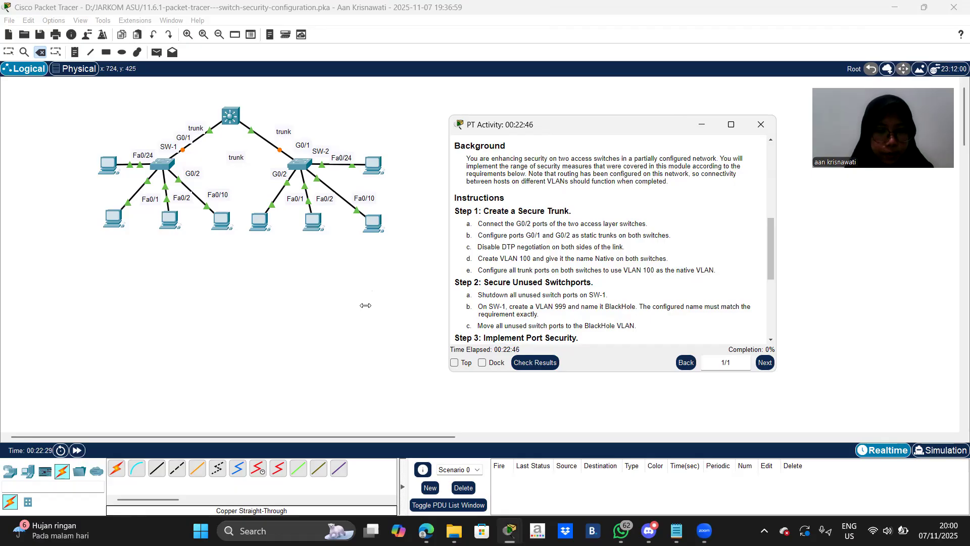
left_click(156, 468)
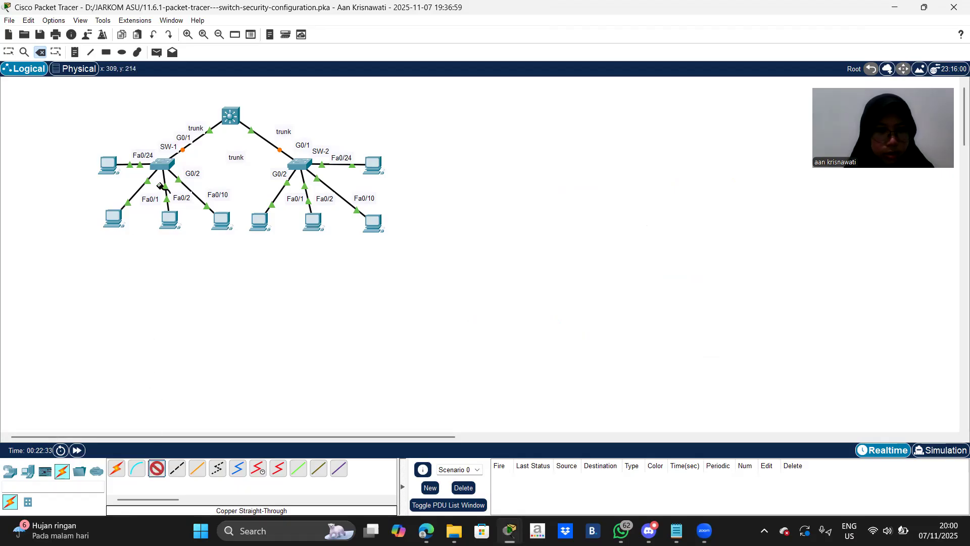
left_click(167, 163)
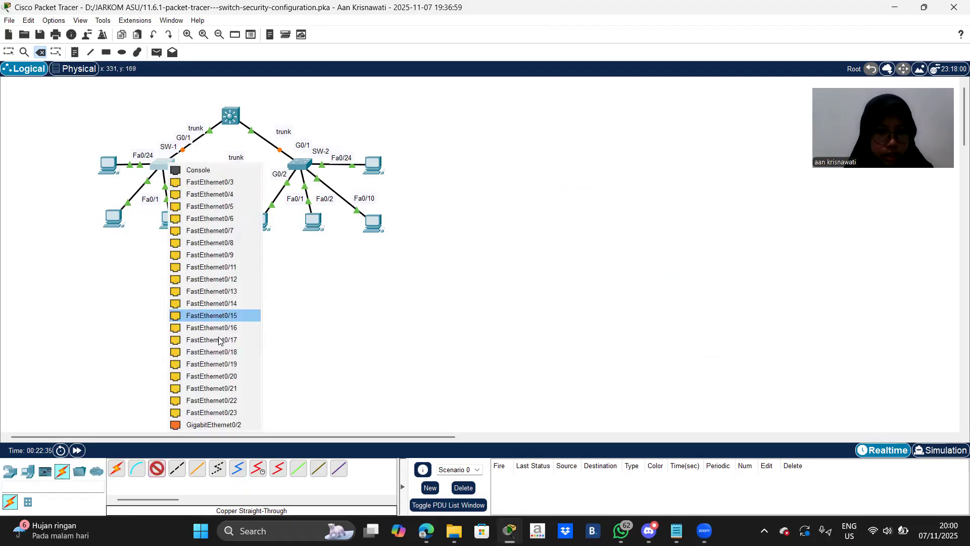
left_click(219, 425)
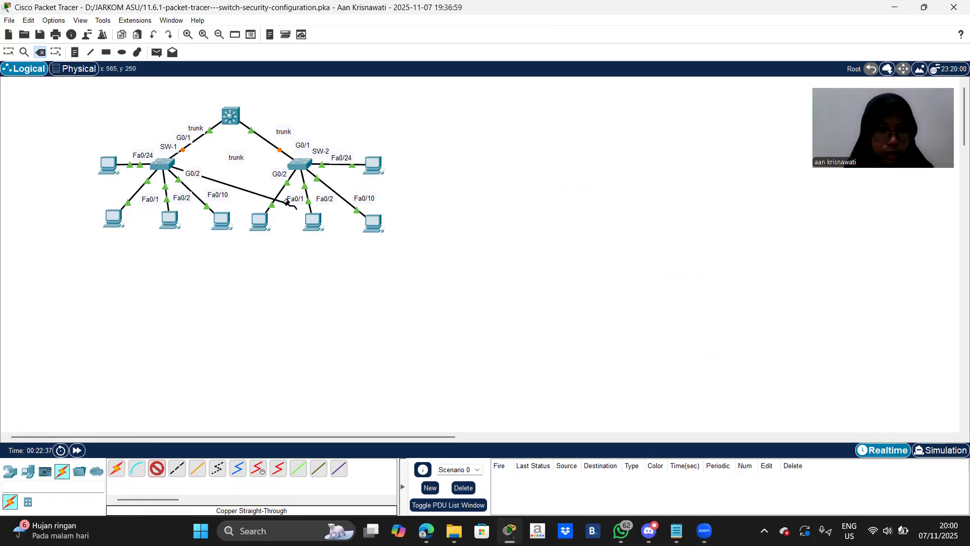
left_click(301, 162)
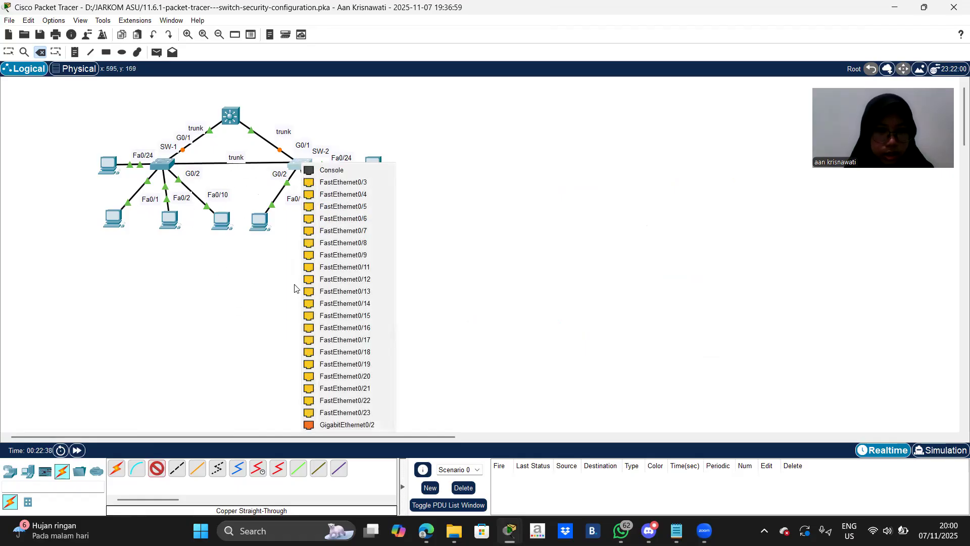
left_click(327, 427)
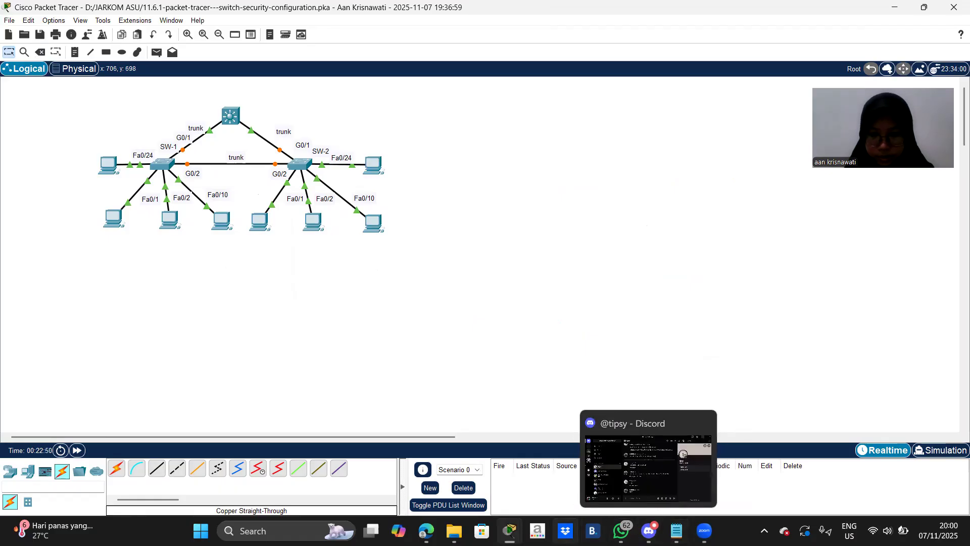
Bring the activity instructions back into view and enter global configuration mode in SW-1's command line.
mouse_move(509, 530)
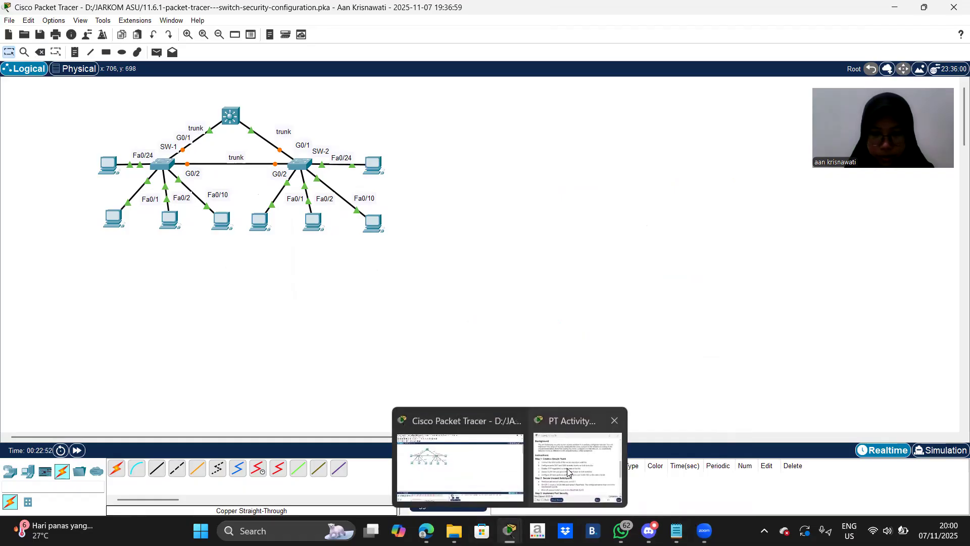
left_click(572, 471)
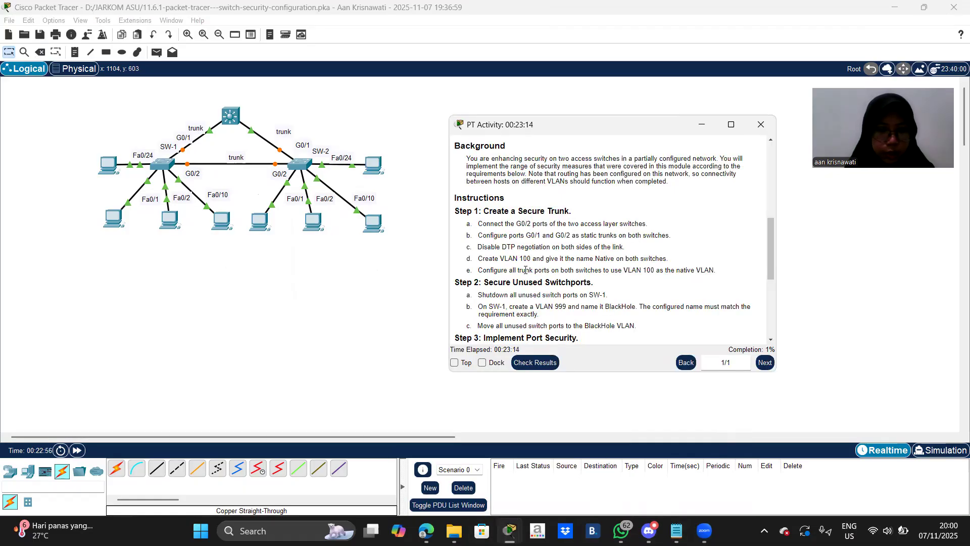
left_click(163, 167)
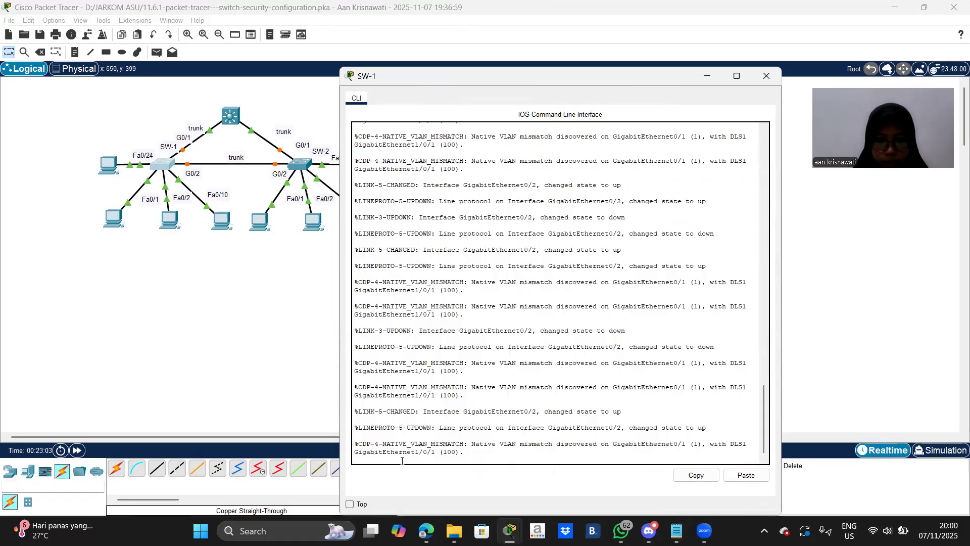
key("Return")
type("en")
key("Return")
type("co")
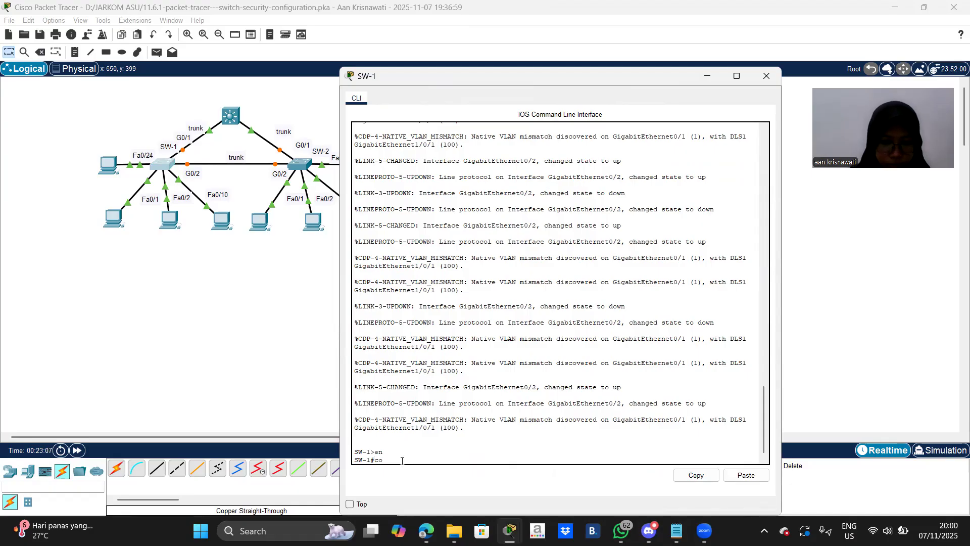
type("nf t")
key("Return")
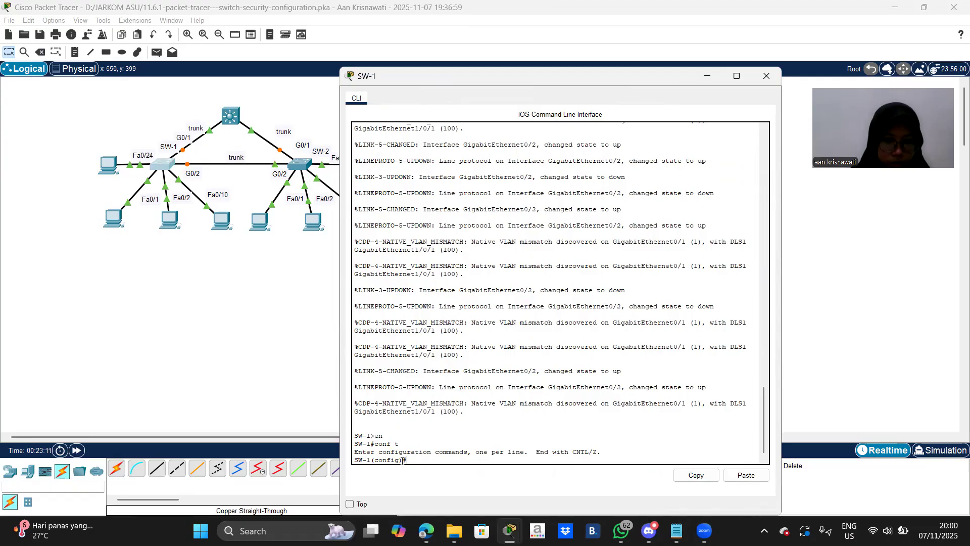
Enter interface range configuration for GigabitEthernet0/1 - 2 on SW-1.
type("interface range")
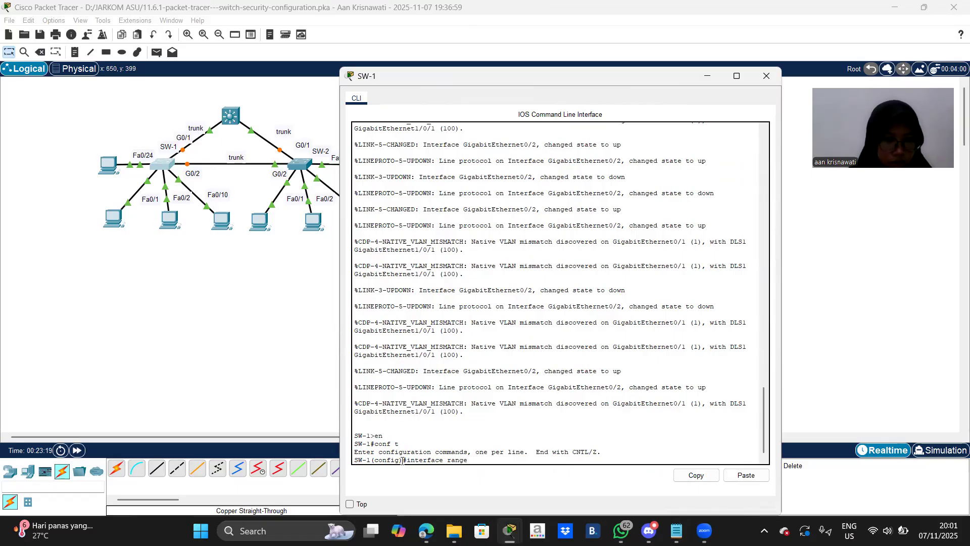
type("Gigabit E")
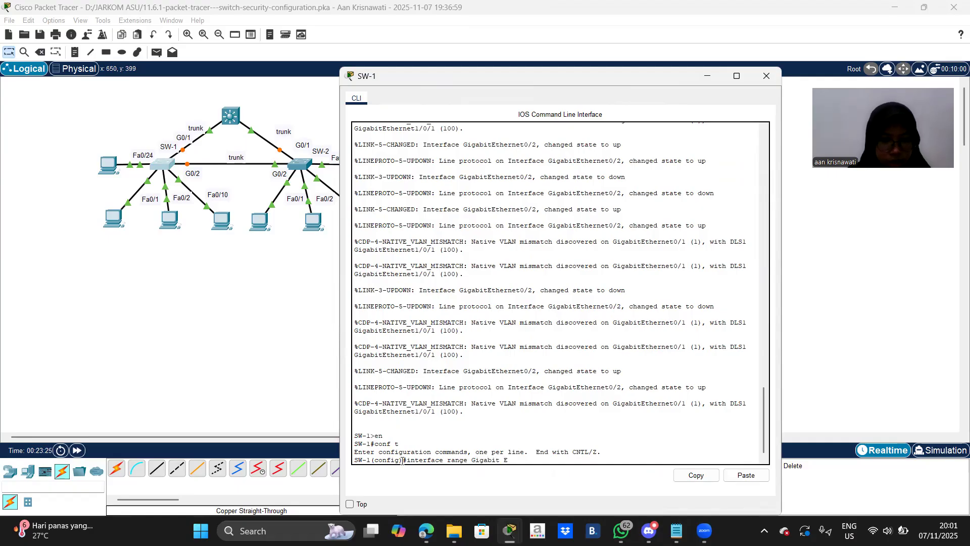
type("thernt")
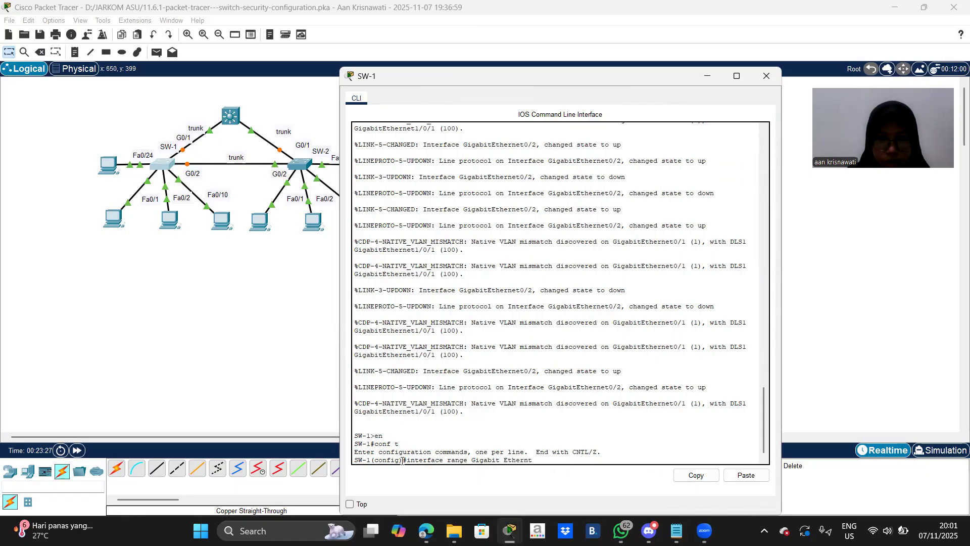
key("BackSpace")
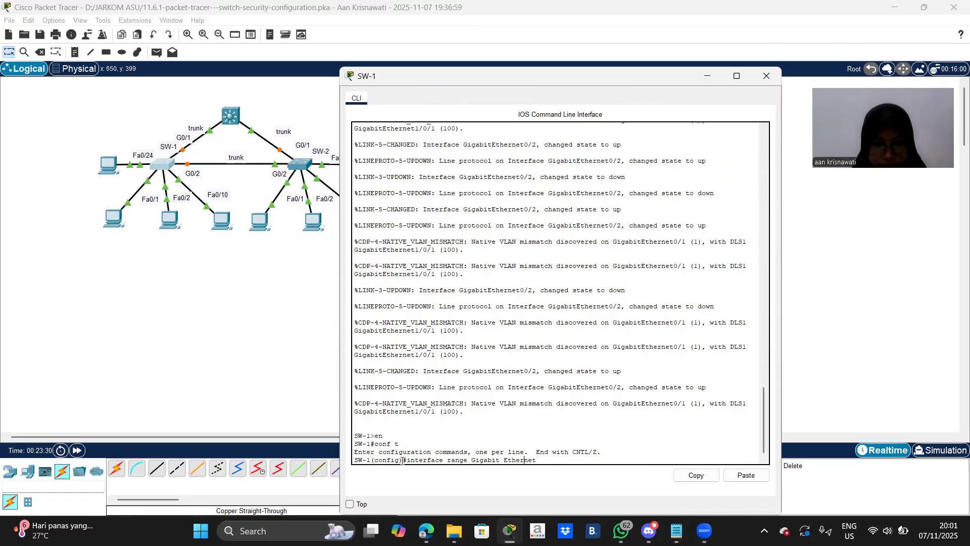
key("Left")
key("Left")
key("Left")
key("Left")
key("Left")
key("Left")
key("Left")
key("Left")
key("BackSpace")
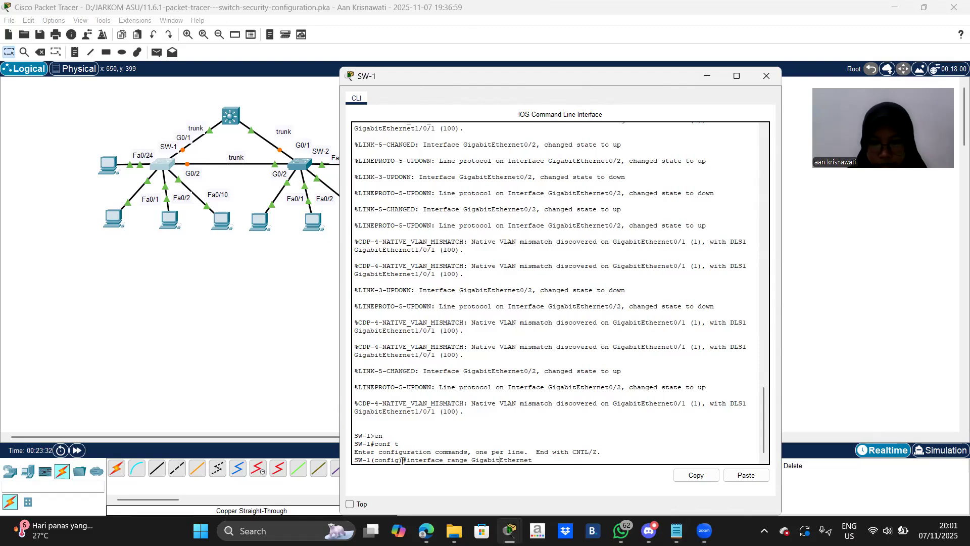
key("Right")
key("Right")
key("Right")
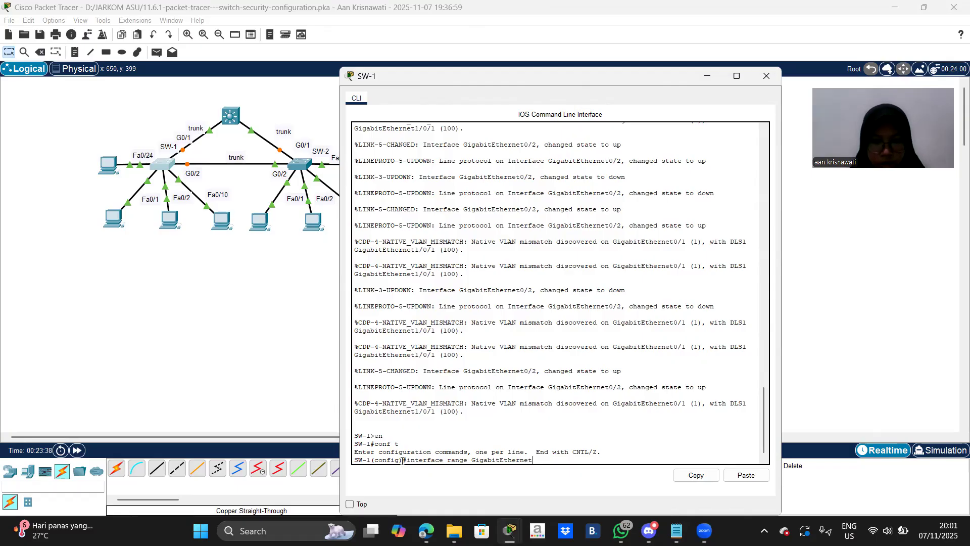
type("1 - 2")
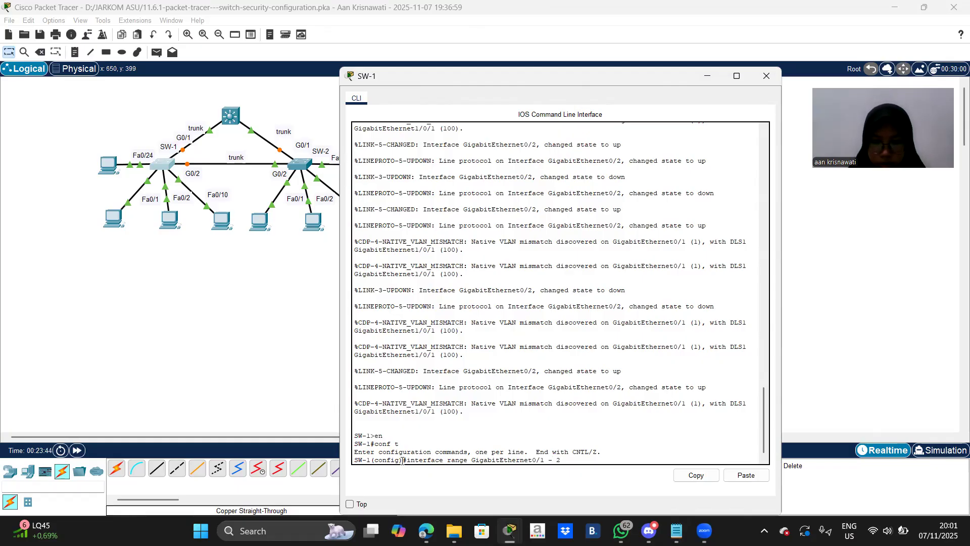
key("Return")
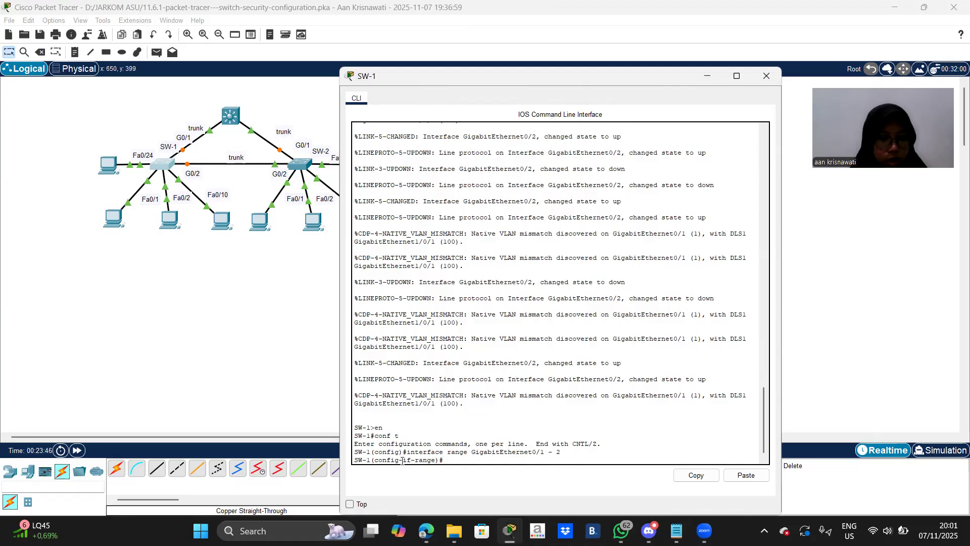
Set GigabitEthernet0/1 and 0/2 on SW-1 as static trunks with the command switchport mode trunk.
type("swic")
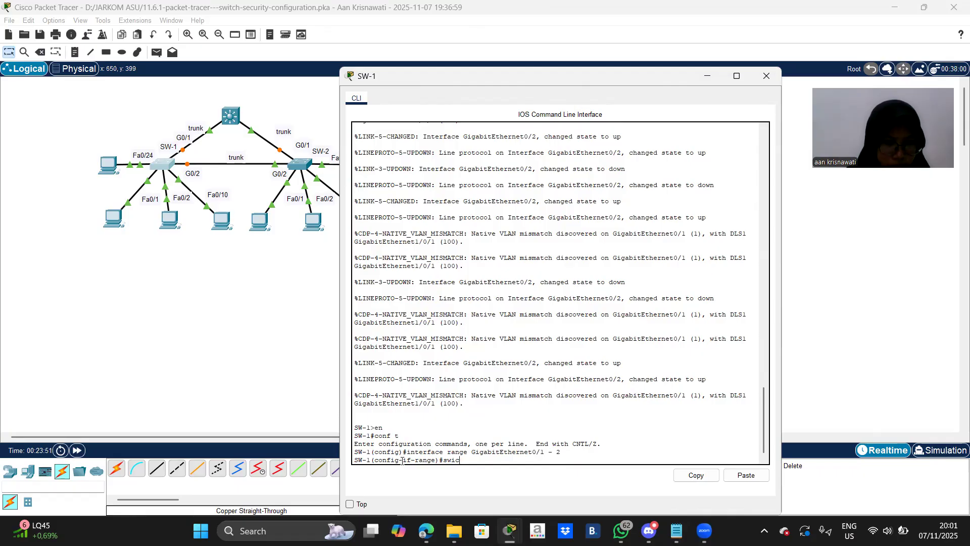
type("hport")
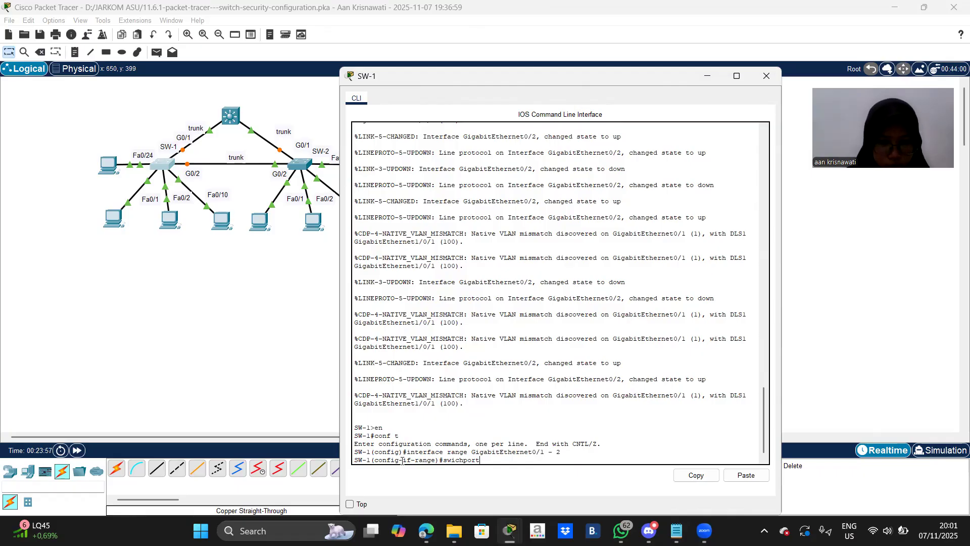
type(" mode t")
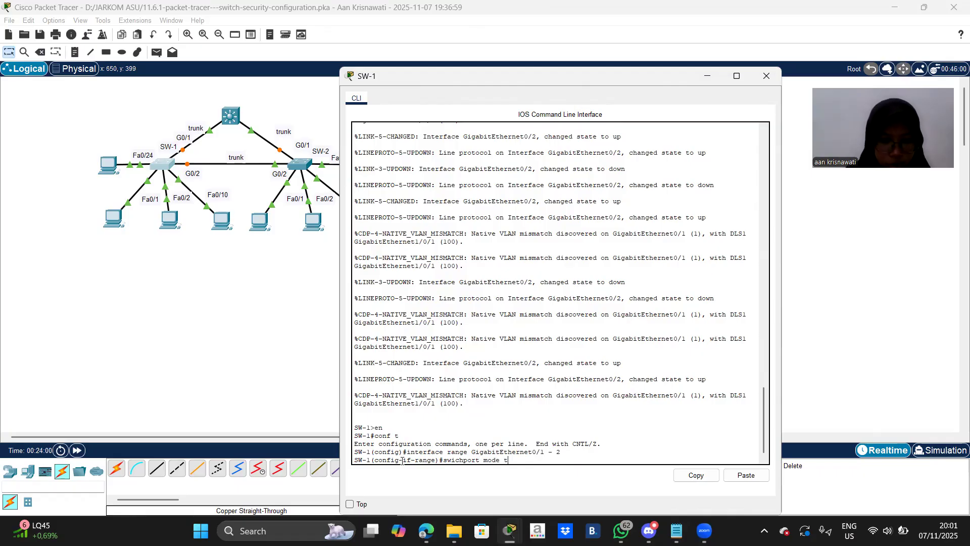
type("run")
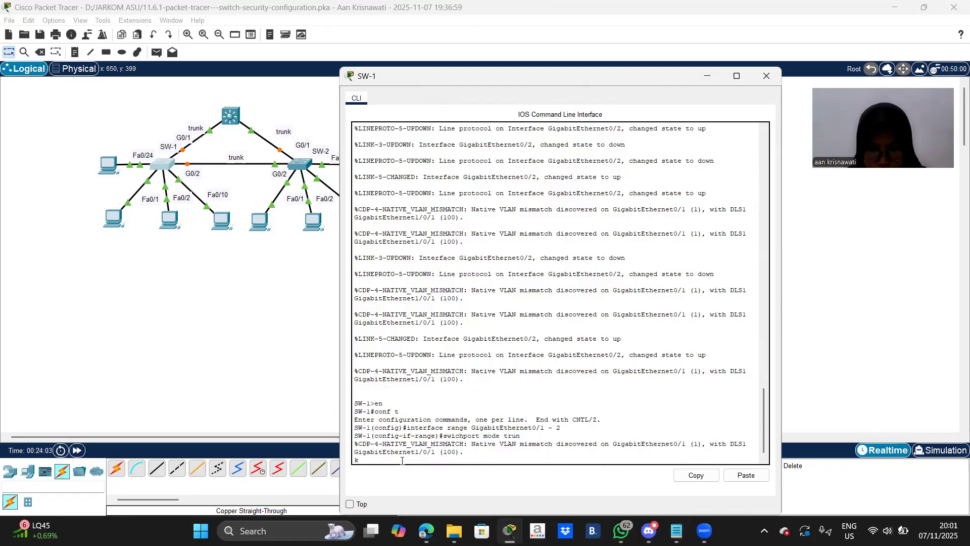
type("k")
key("BackSpace")
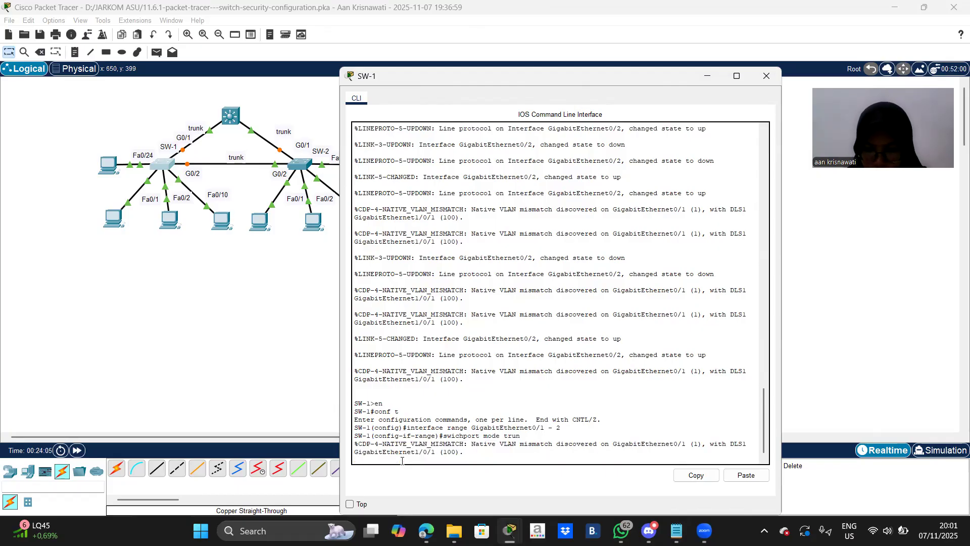
key("Return")
key("Up")
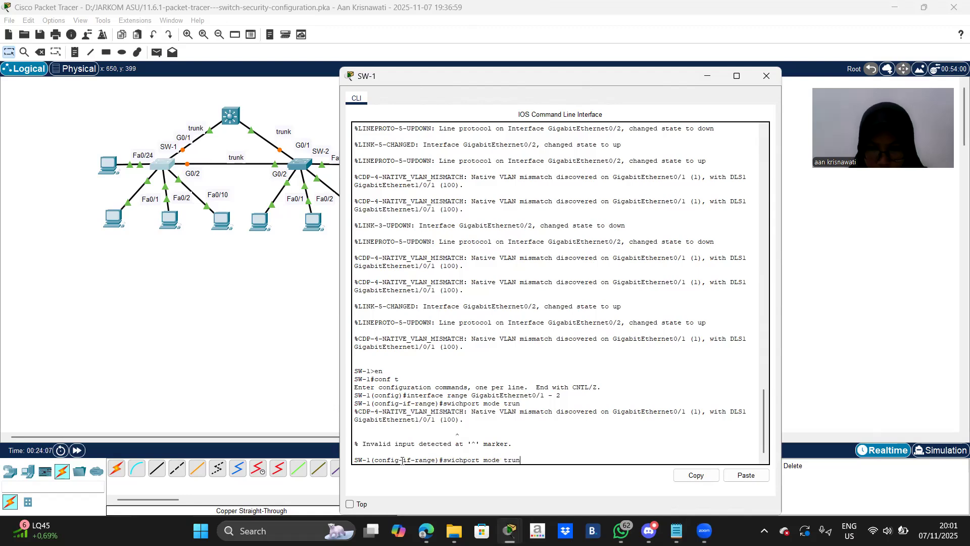
type("k")
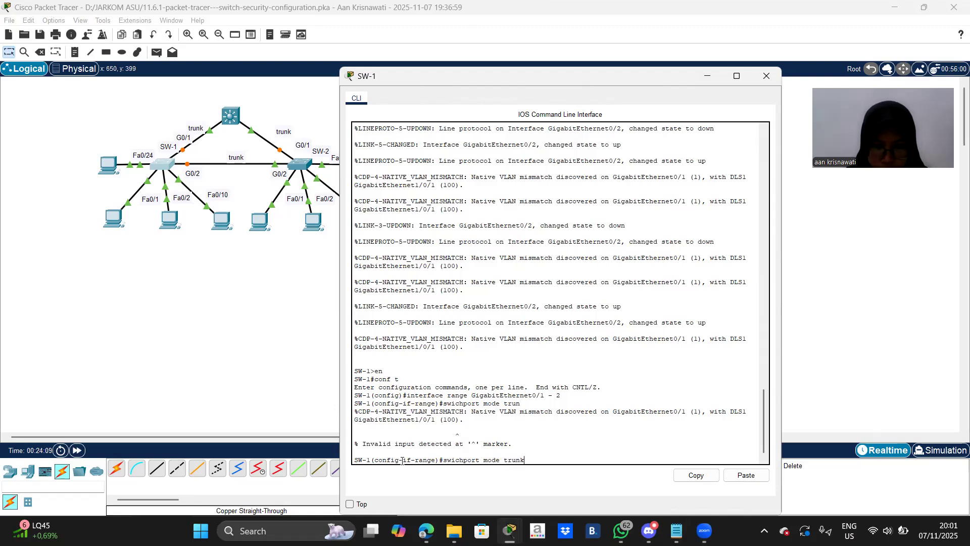
key("Return")
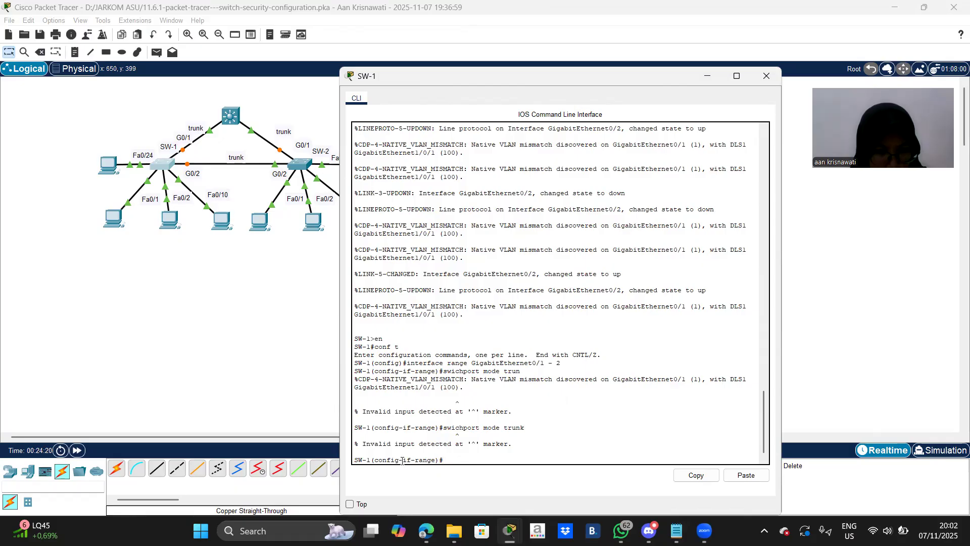
key("Up")
key("Left")
key("Left")
key("Left")
key("Left")
key("Left")
key("Left")
key("Left")
key("Left")
key("Left")
key("Left")
key("Left")
key("Left")
key("Left")
key("Left")
key("Left")
key("Left")
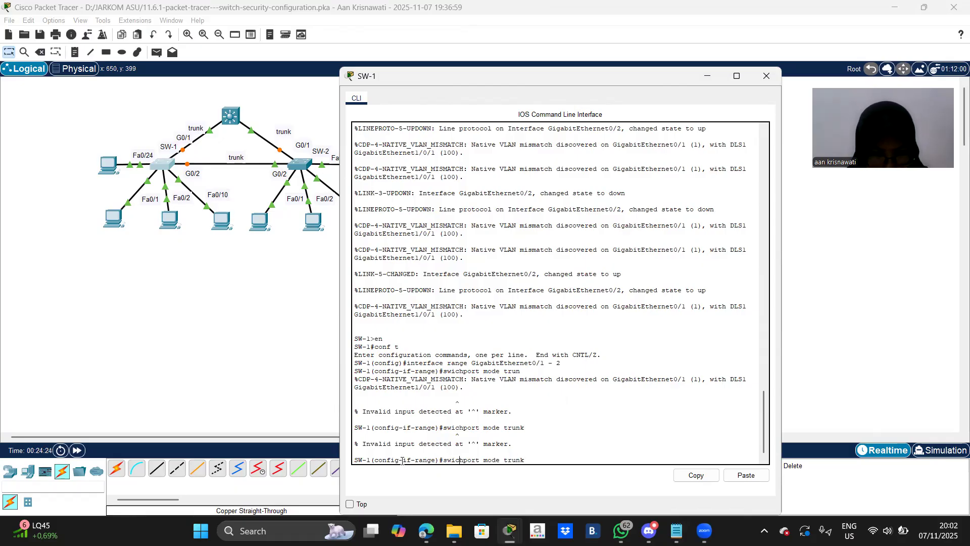
type("t")
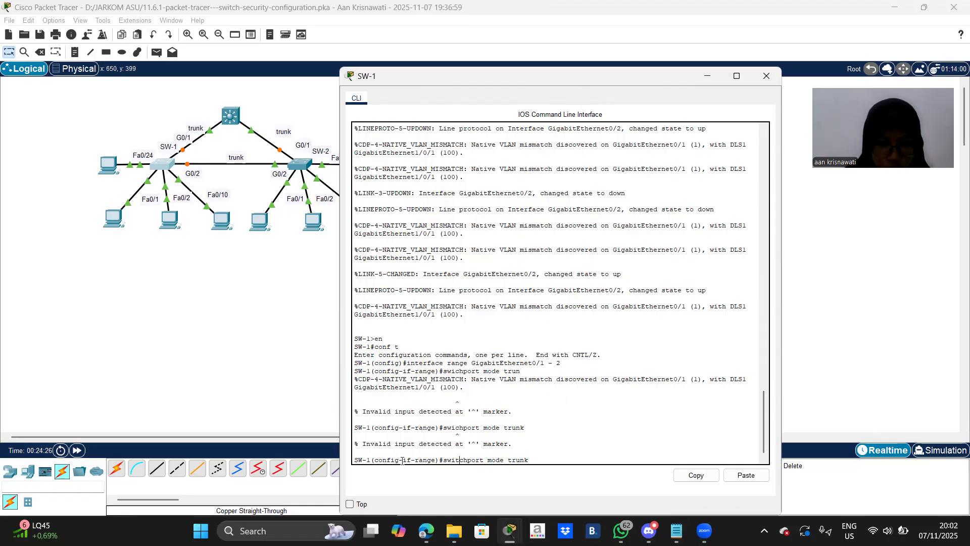
key("Return")
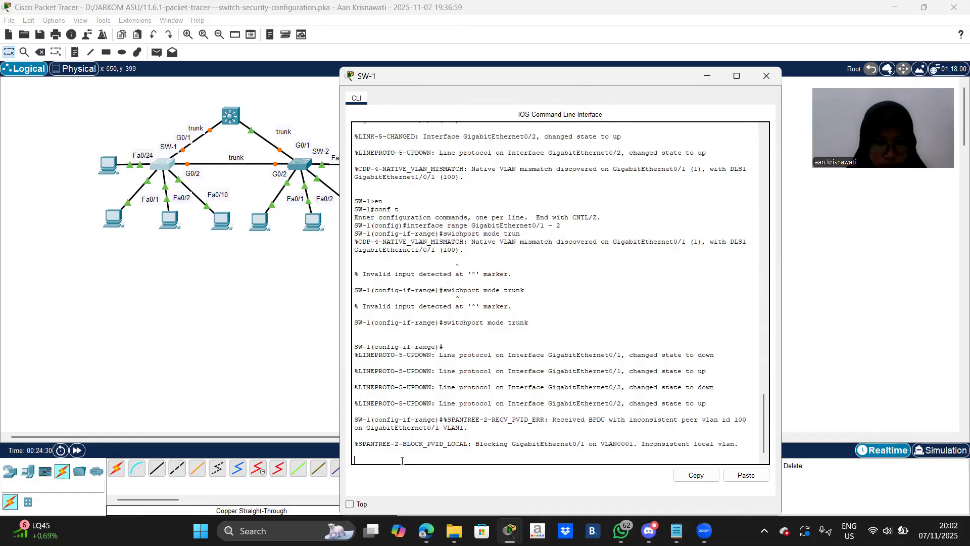
key("Return")
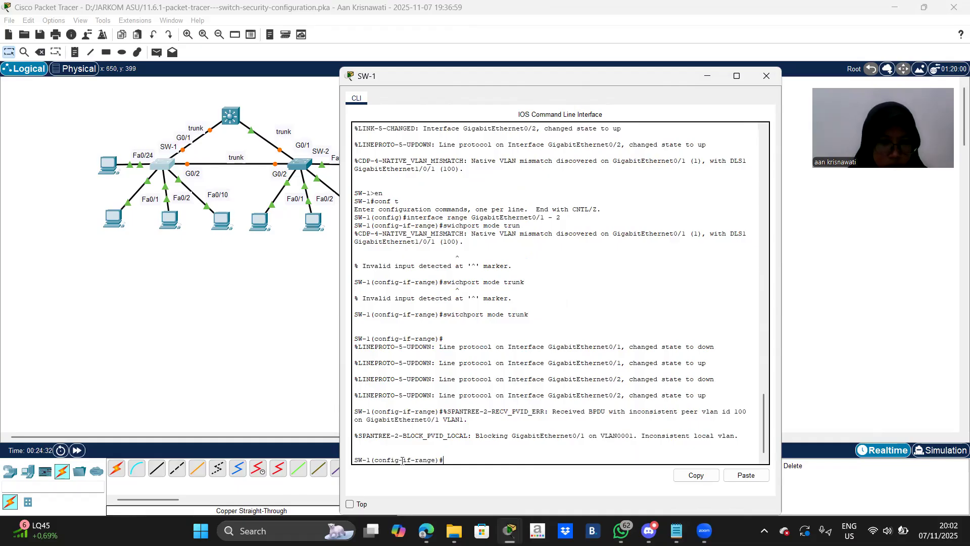
Disable trunk negotiation on SW-1's GigabitEthernet0/1 and 0/2 with the command switchport nonegotiate.
key("Up")
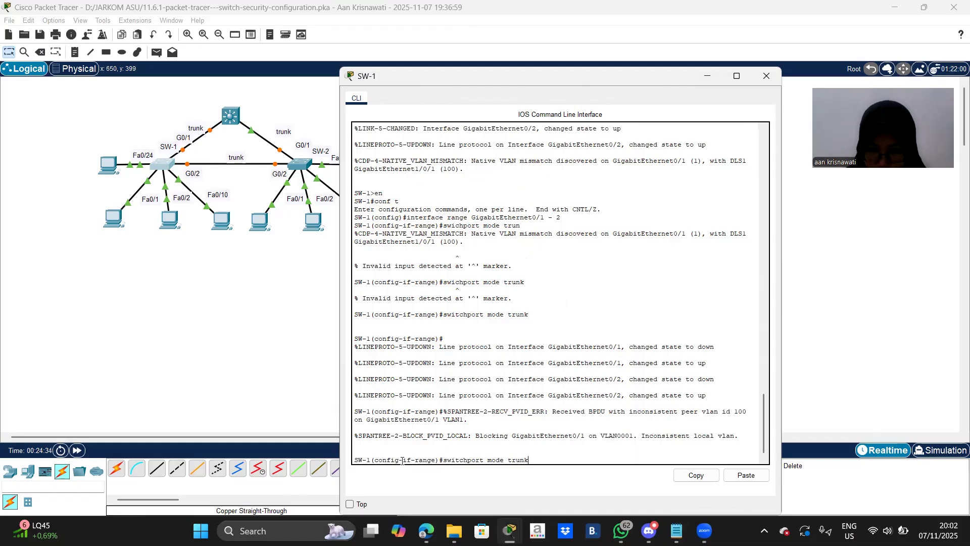
key("BackSpace")
key("BackSpace")
key("BackSpace")
key("BackSpace")
key("BackSpace")
key("BackSpace")
key("BackSpace")
key("BackSpace")
key("BackSpace")
key("BackSpace")
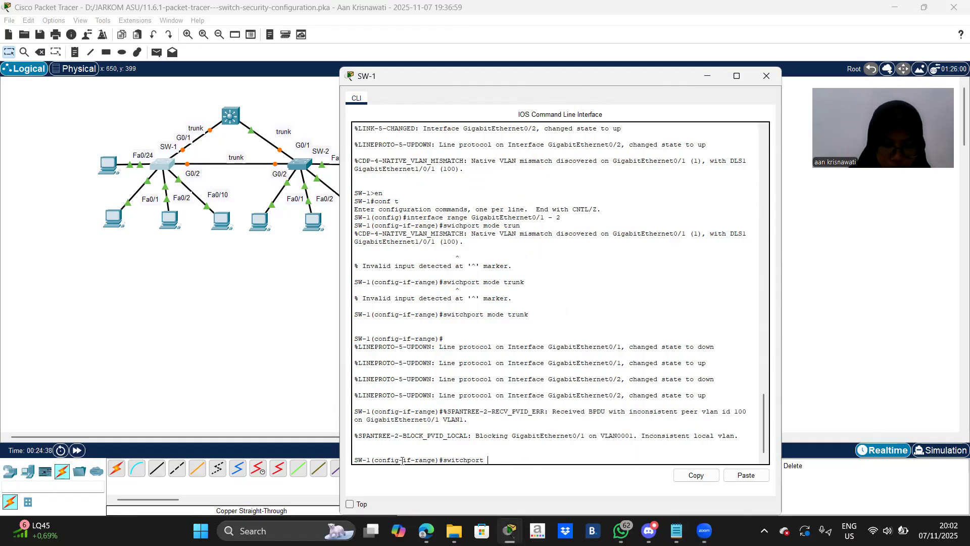
type("no")
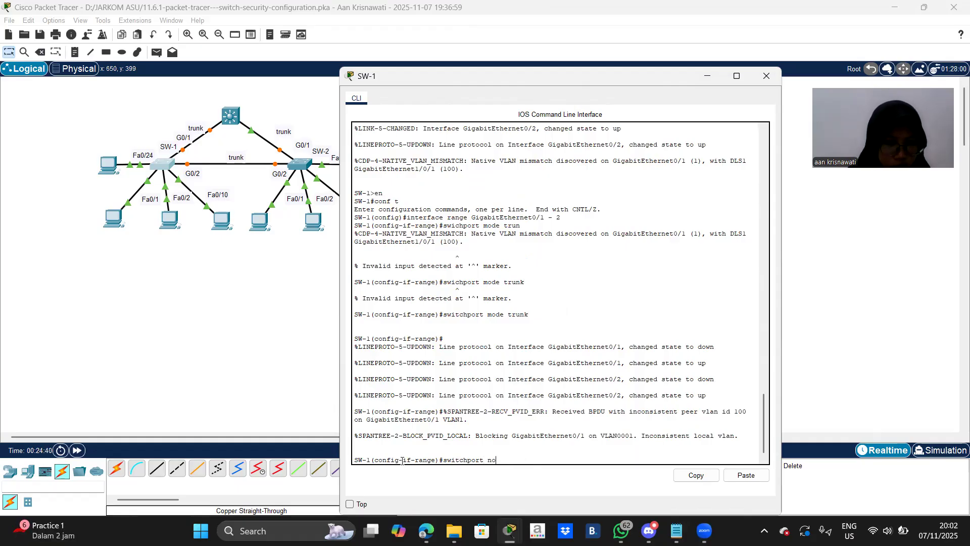
type("egotiate")
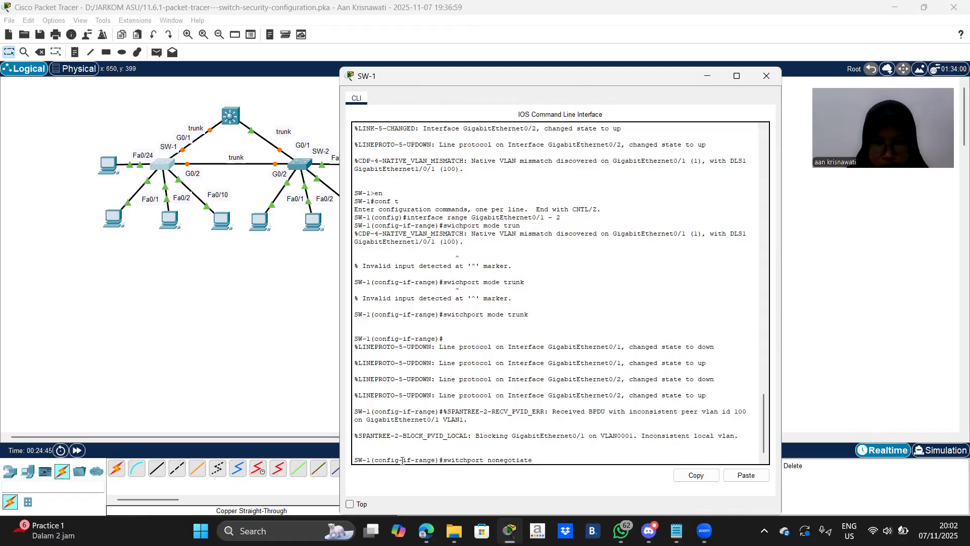
key("Return")
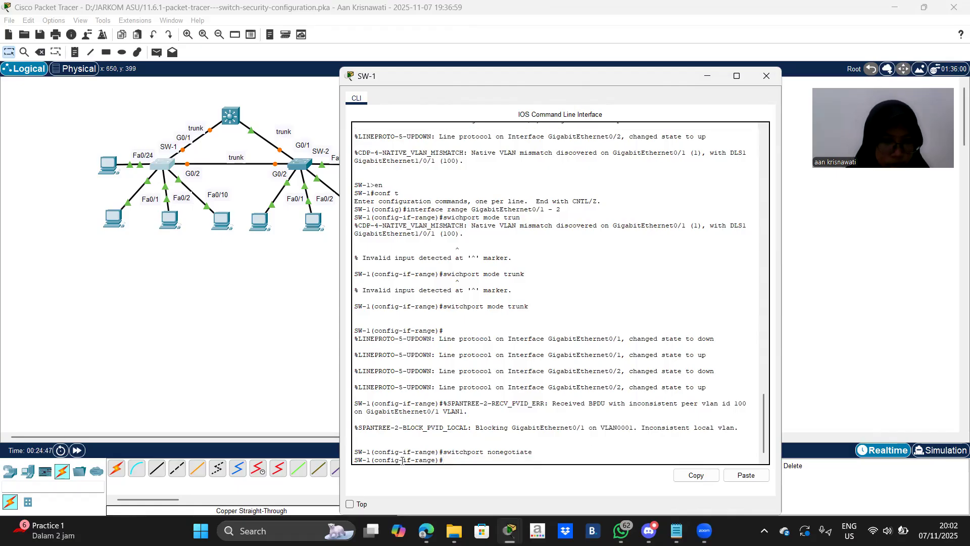
Create VLAN 100 on SW-1 and name it native.
type("v")
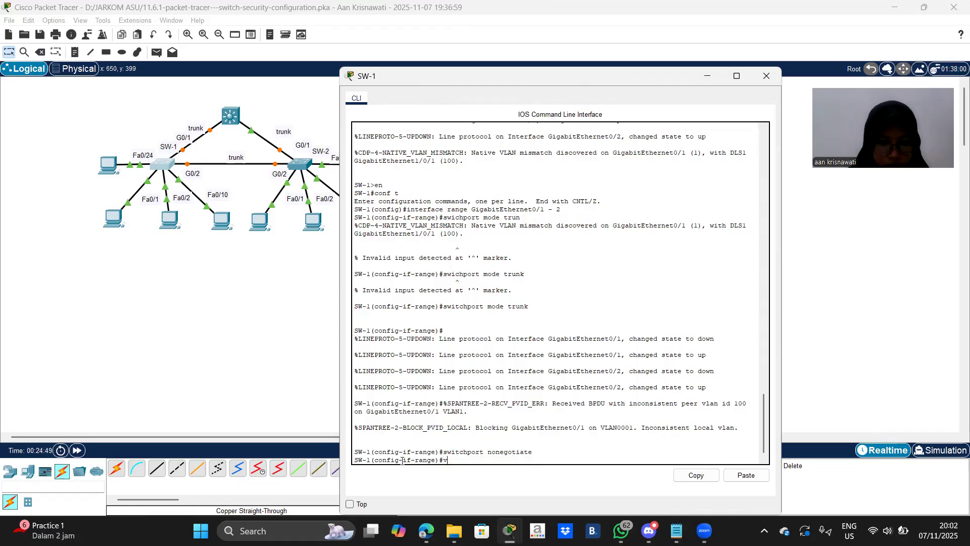
type("lan 100")
key("Return")
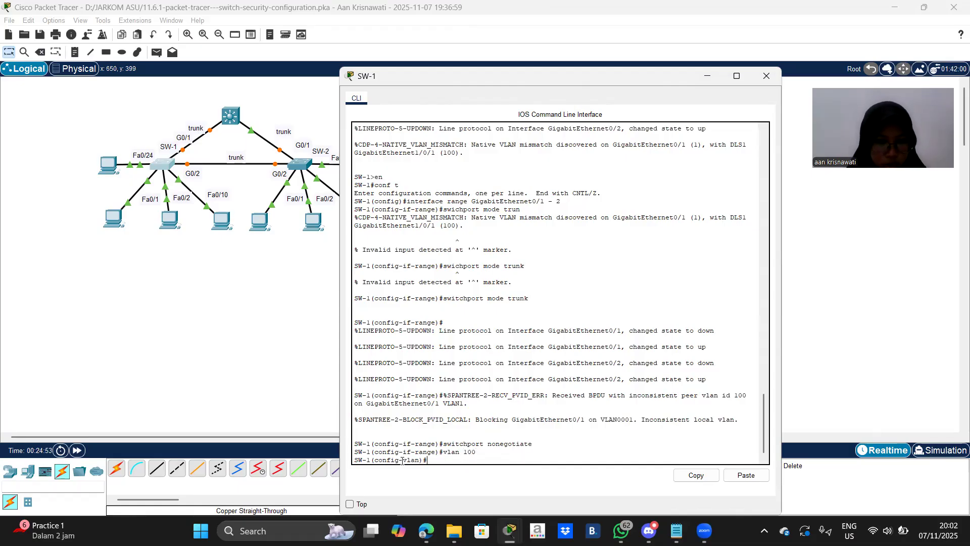
type("name")
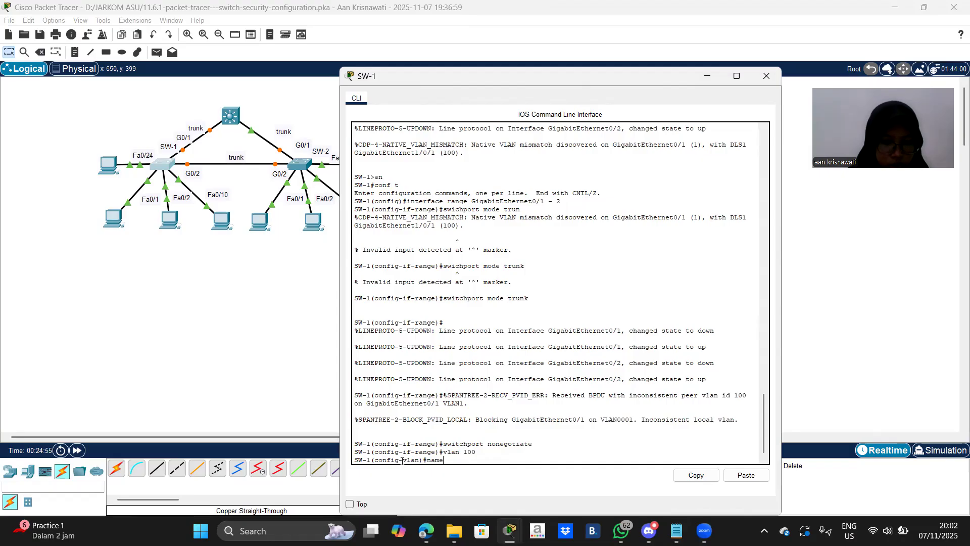
type(" native")
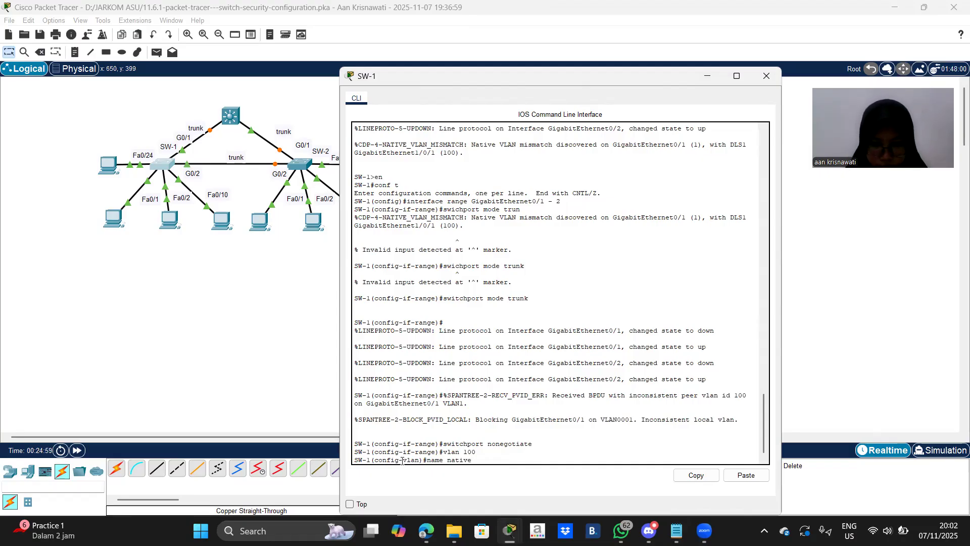
key("Return")
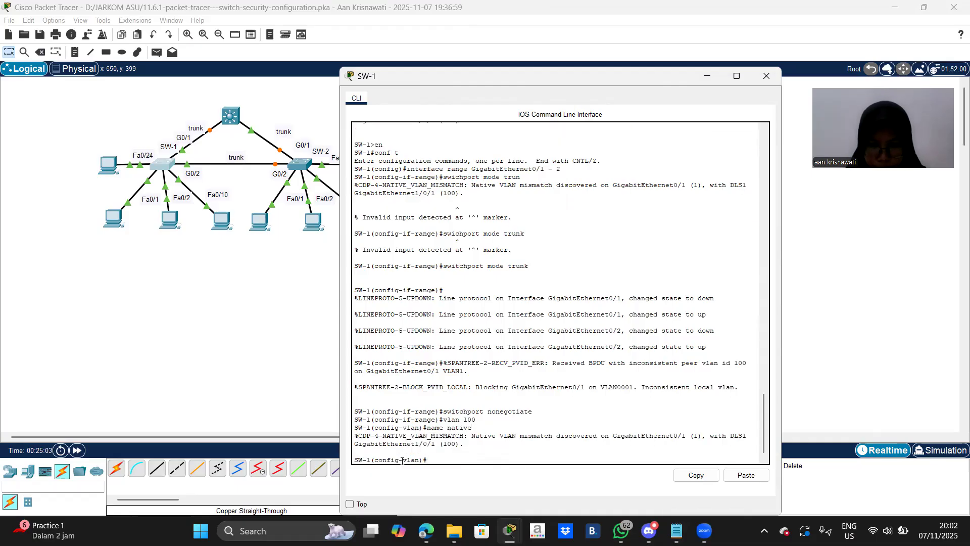
key("Up")
key("Return")
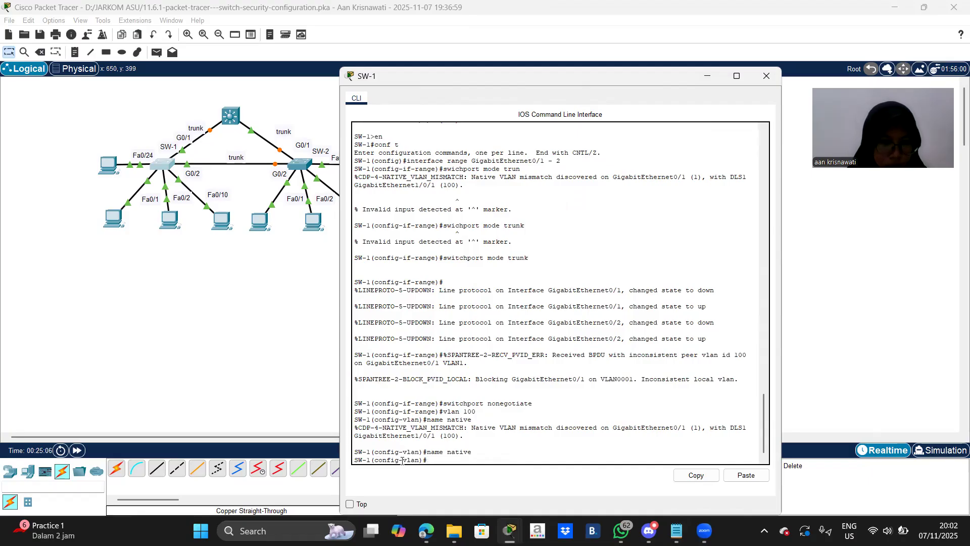
Return to interface range configuration for GigabitEthernet0/1 - 2 on SW-1.
type("interface")
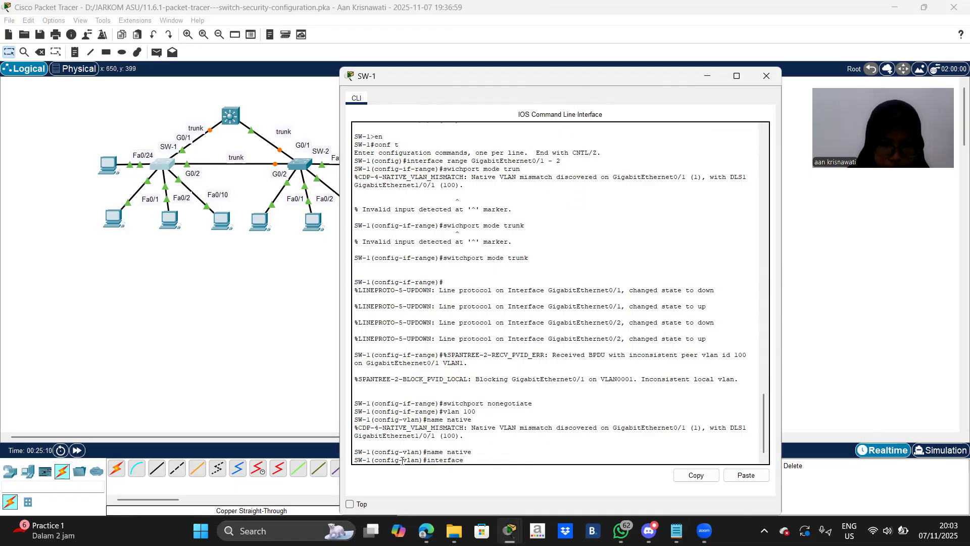
type(" ran")
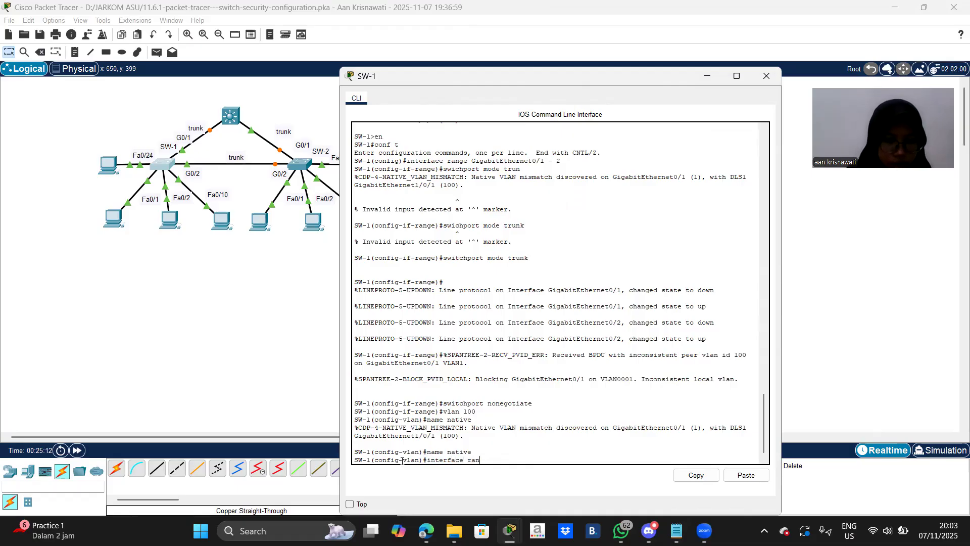
type("ge Gigab")
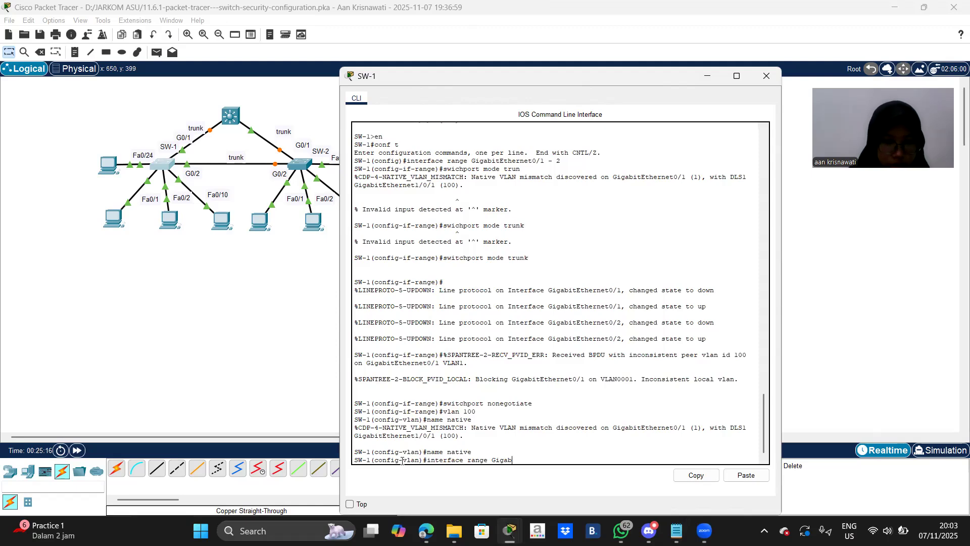
type("it Ethernet")
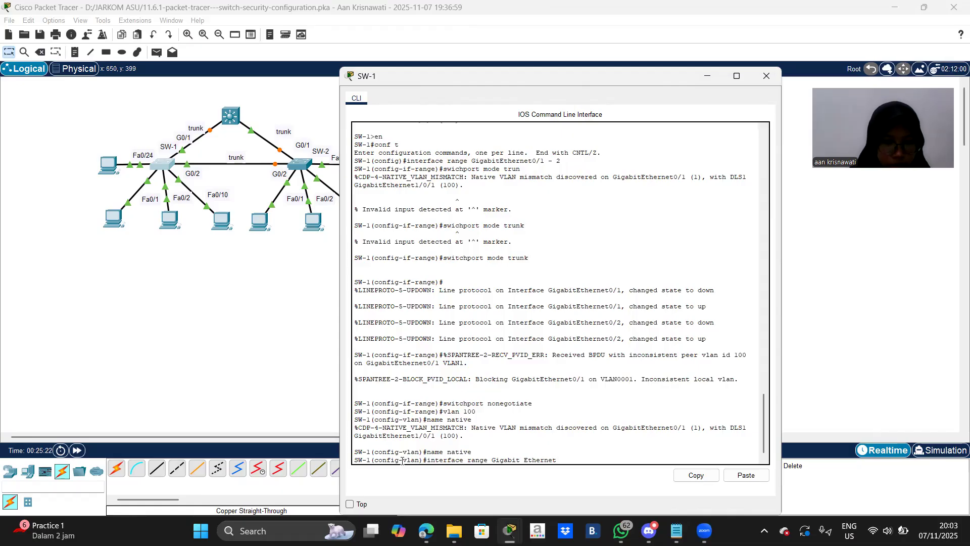
type("0/1 - 2")
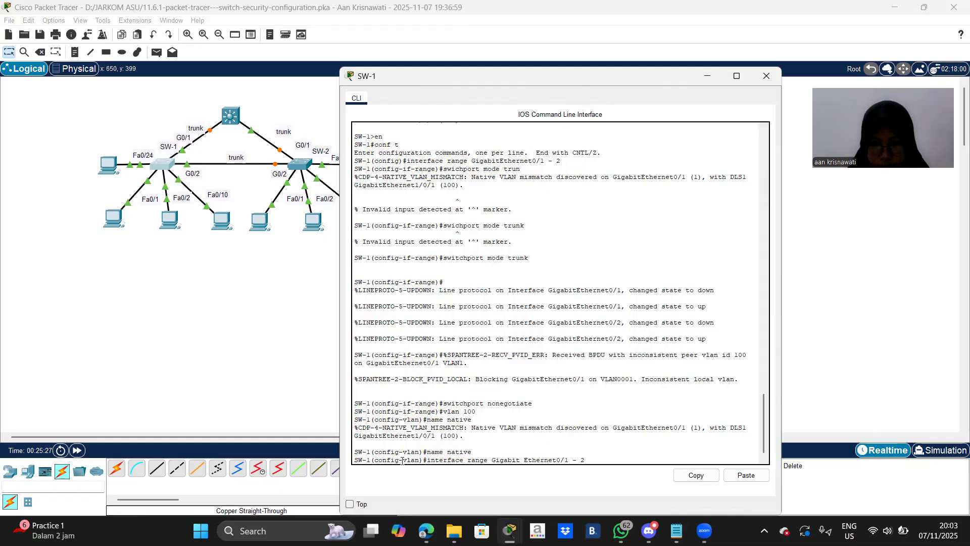
key("BackSpace")
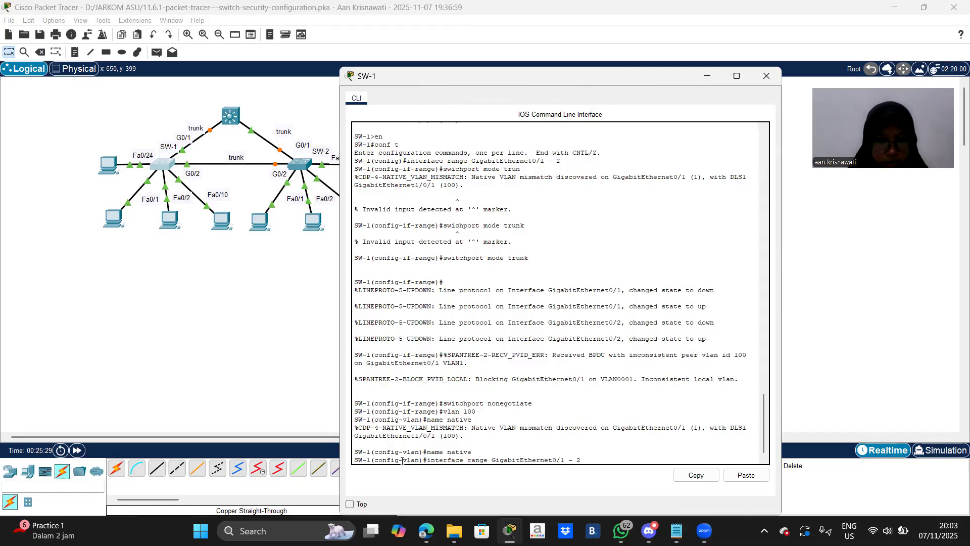
key("Return")
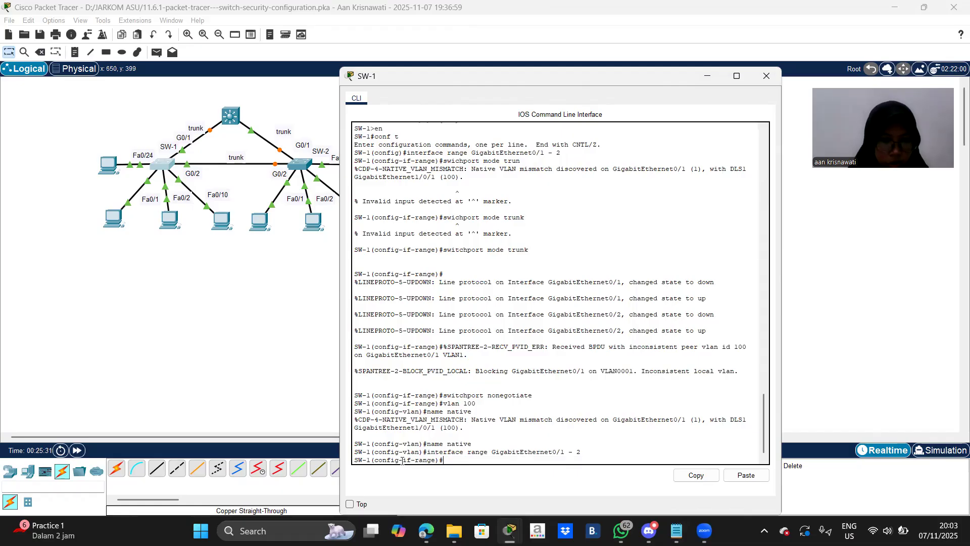
Assign VLAN 100 as the native VLAN on SW-1's two trunk ports with switchport trunk native vlan 100.
key("Up")
key("Up")
key("Up")
key("Up")
key("Up")
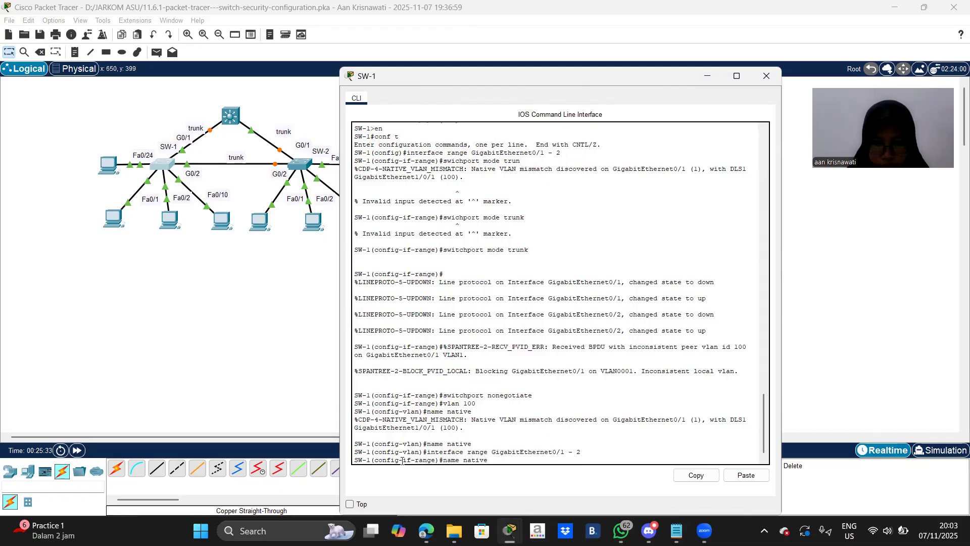
key("BackSpace")
key("BackSpace")
key("BackSpace")
key("BackSpace")
key("BackSpace")
key("BackSpace")
key("BackSpace")
key("BackSpace")
key("BackSpace")
key("BackSpace")
key("BackSpace")
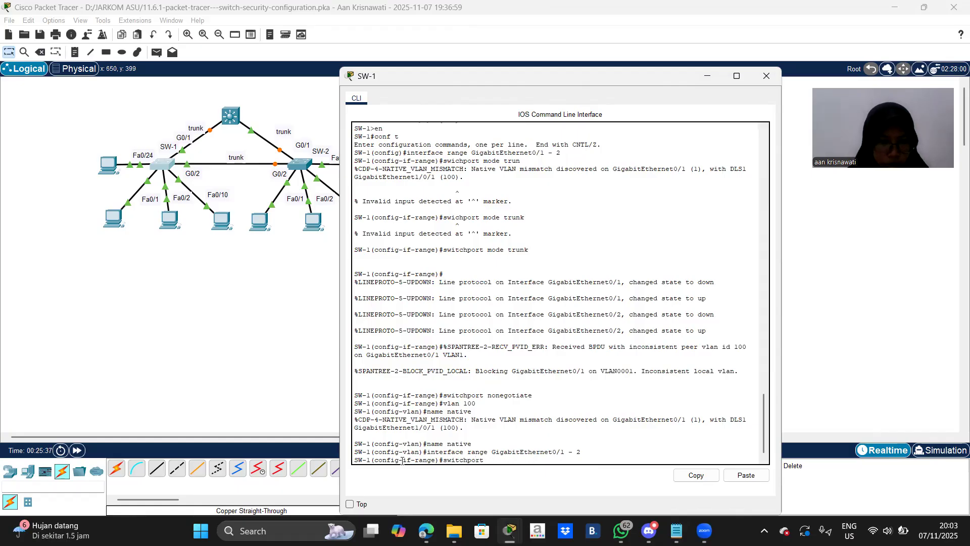
type("trun")
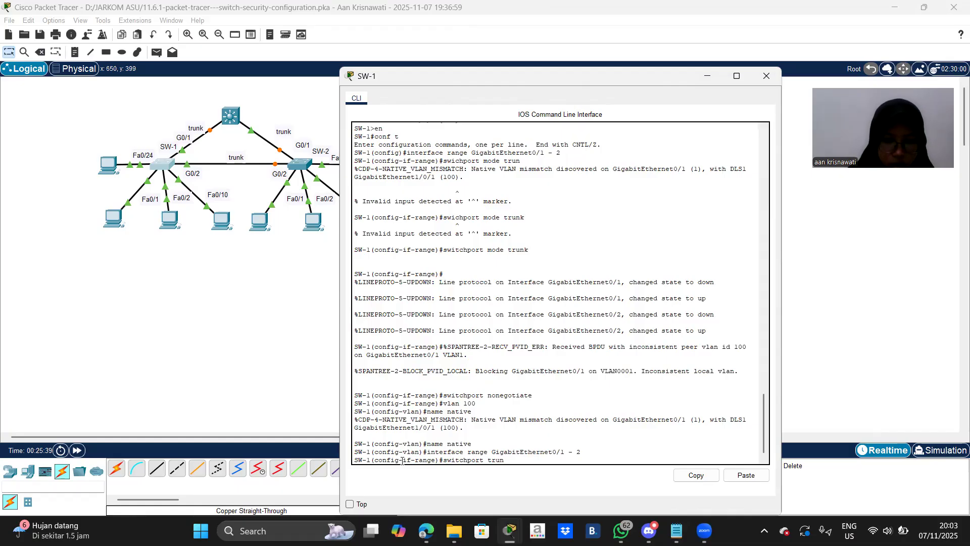
type("k native")
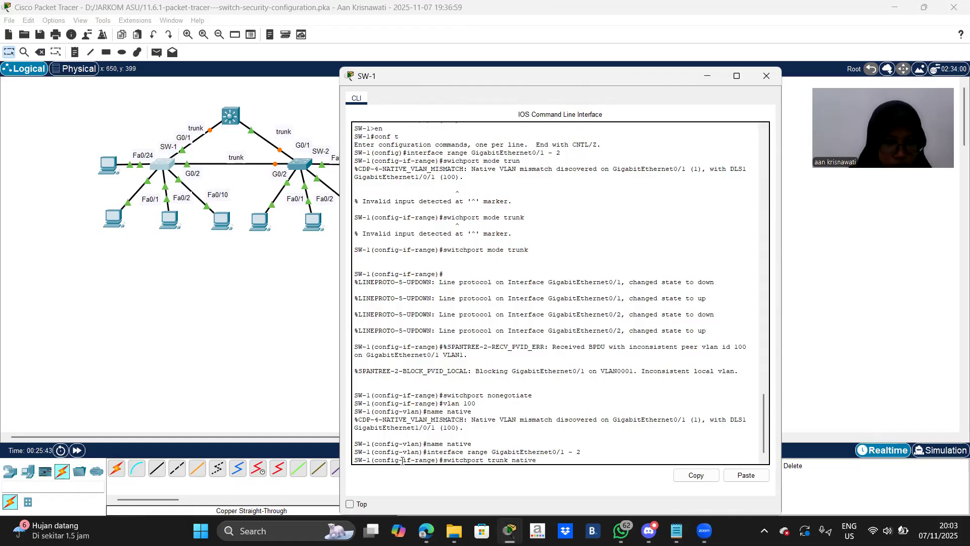
type(" vlan 100")
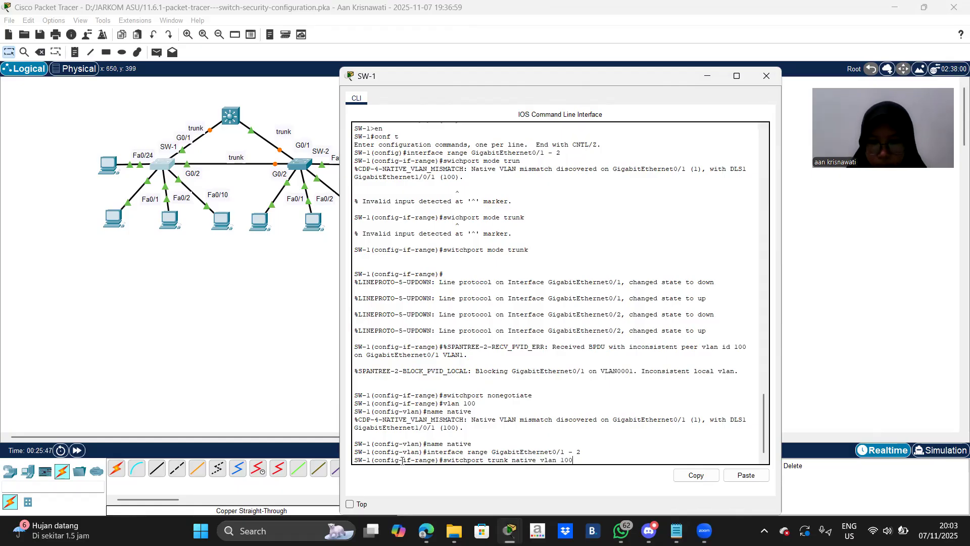
key("Return")
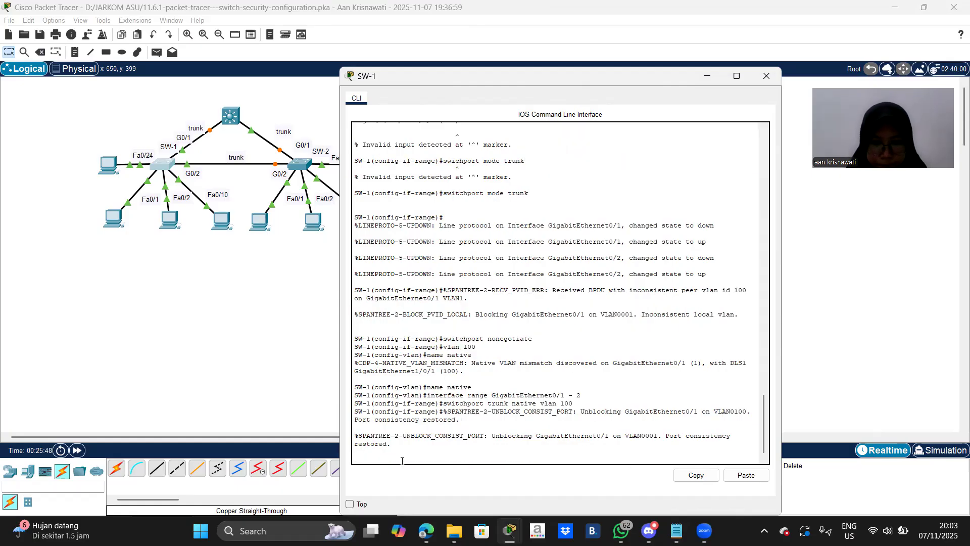
key("Return")
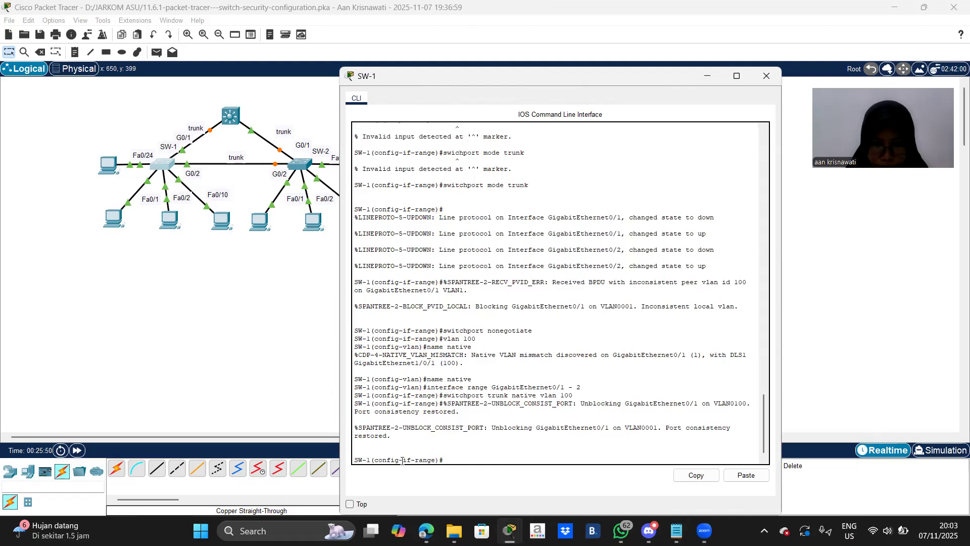
key("Up")
key("Return")
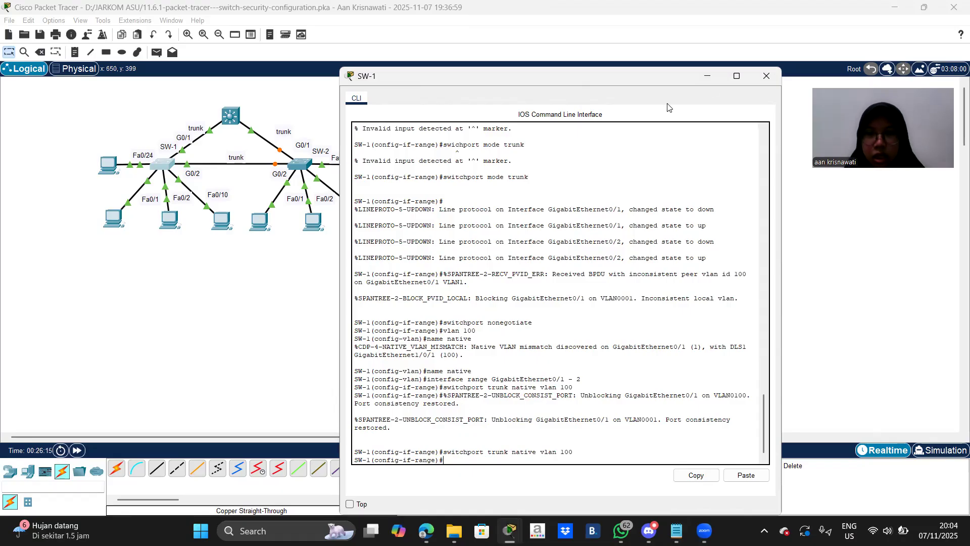
Put SW-1's window away, open SW-2's command line and enter global configuration mode.
left_click(705, 75)
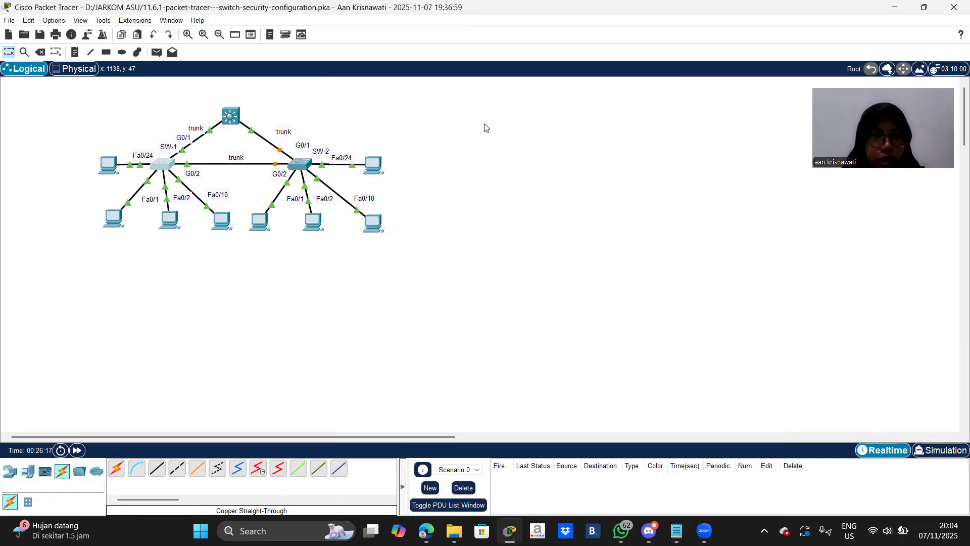
left_click(298, 163)
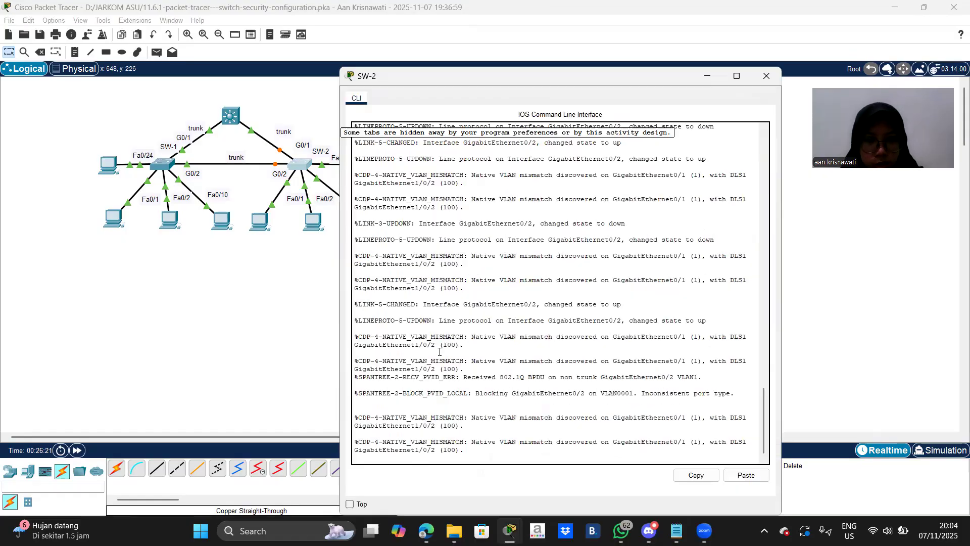
key("Return")
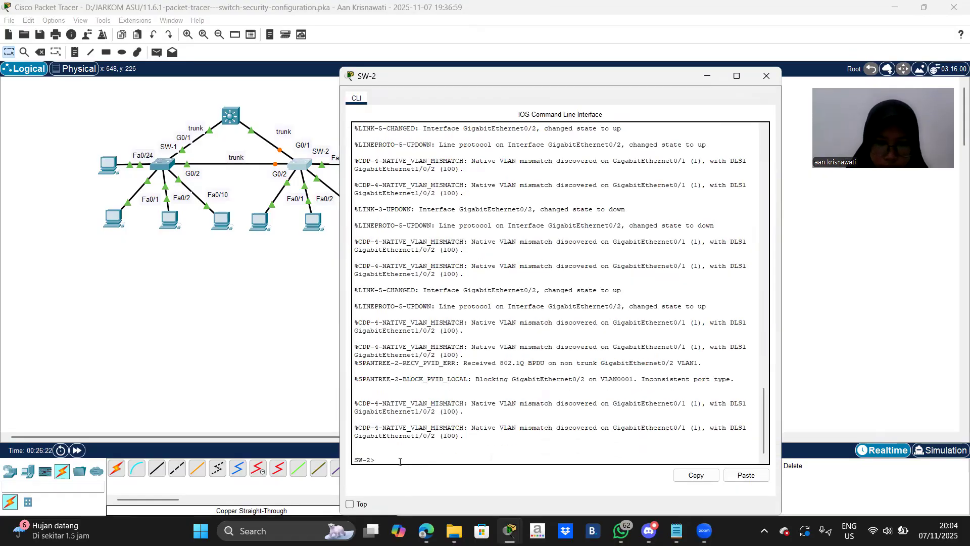
type("en")
key("Return")
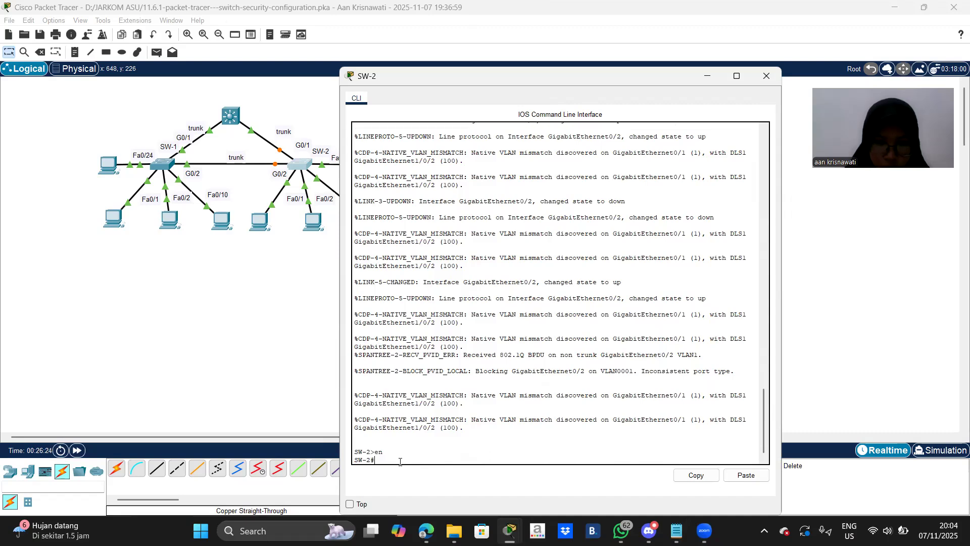
type("con")
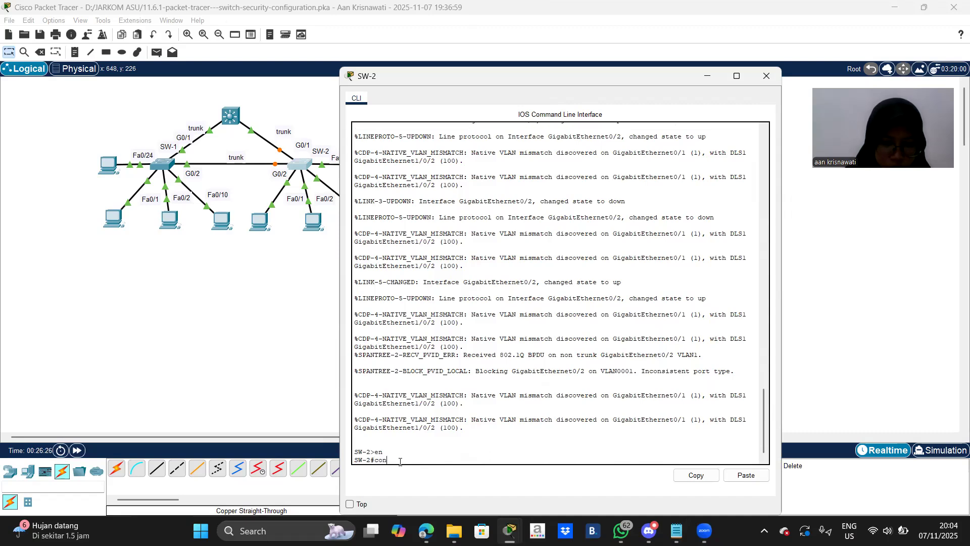
type("f t")
key("Return")
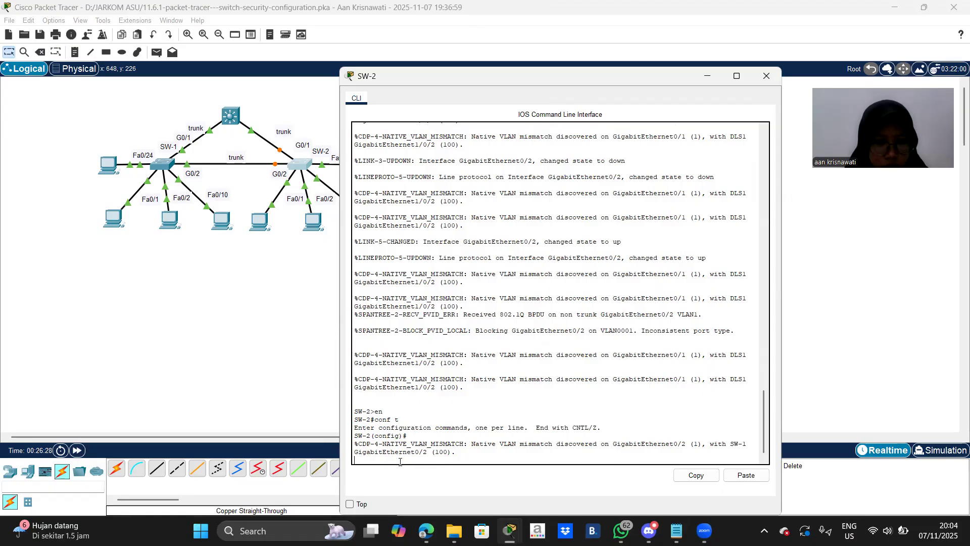
key("Return")
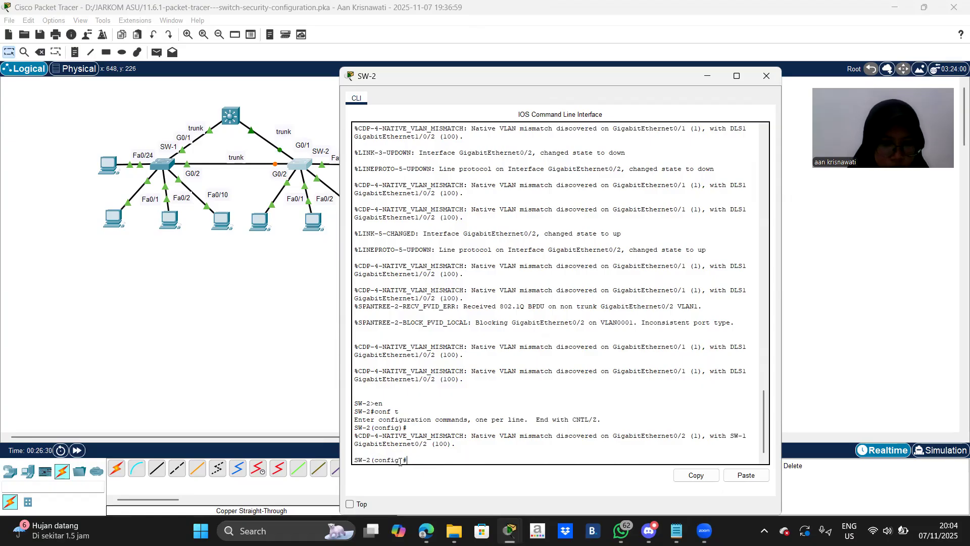
Enter interface range configuration for GigabitEthernet0/1 - 2 on SW-2.
type("interface range ")
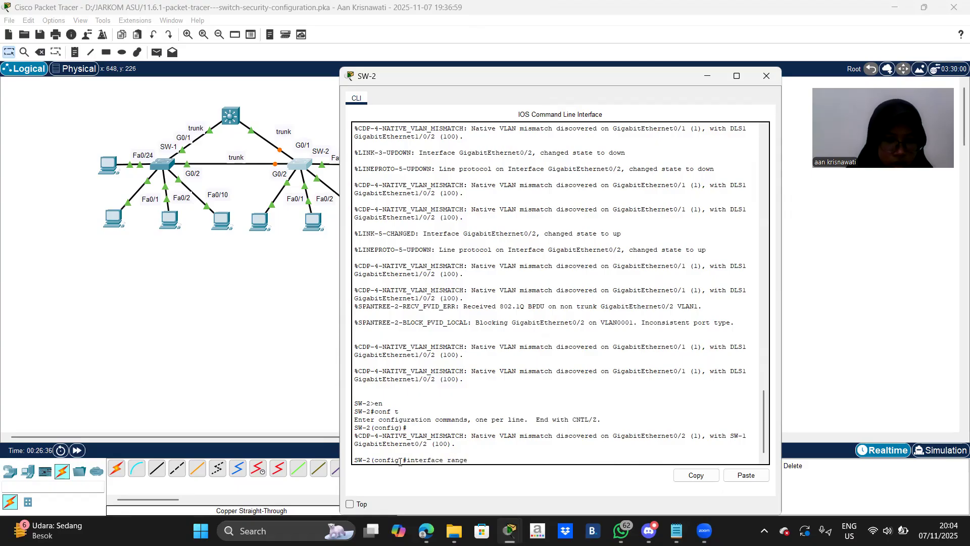
type("GIgabi")
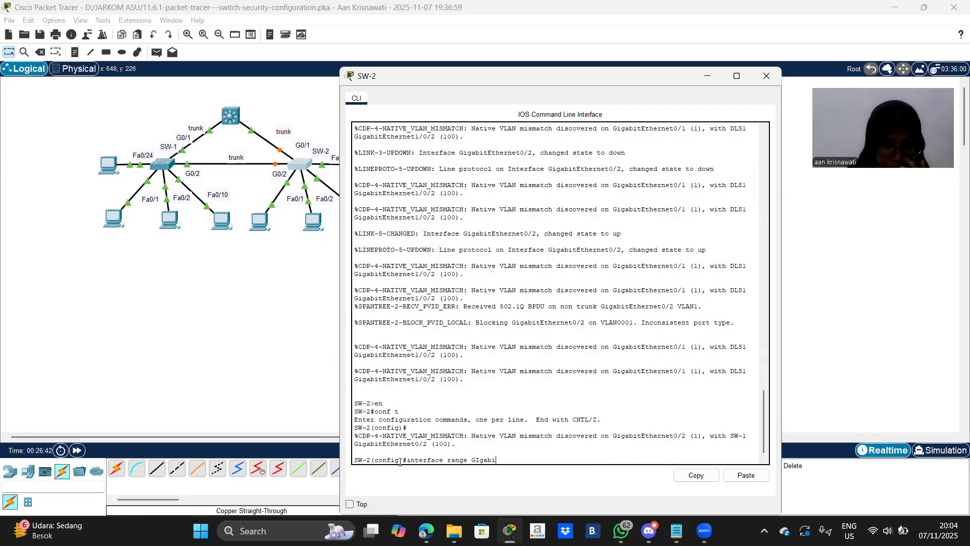
type("tEtherne")
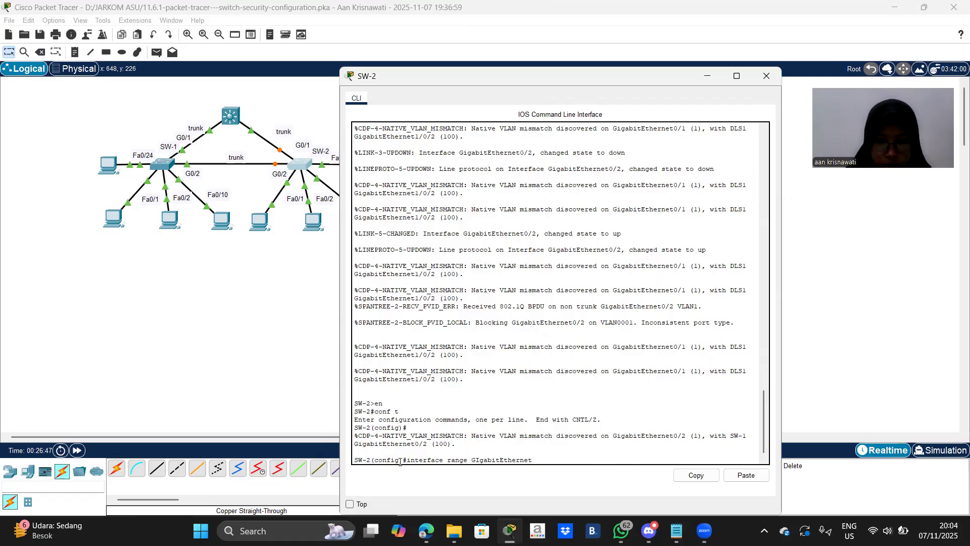
type("t0/1")
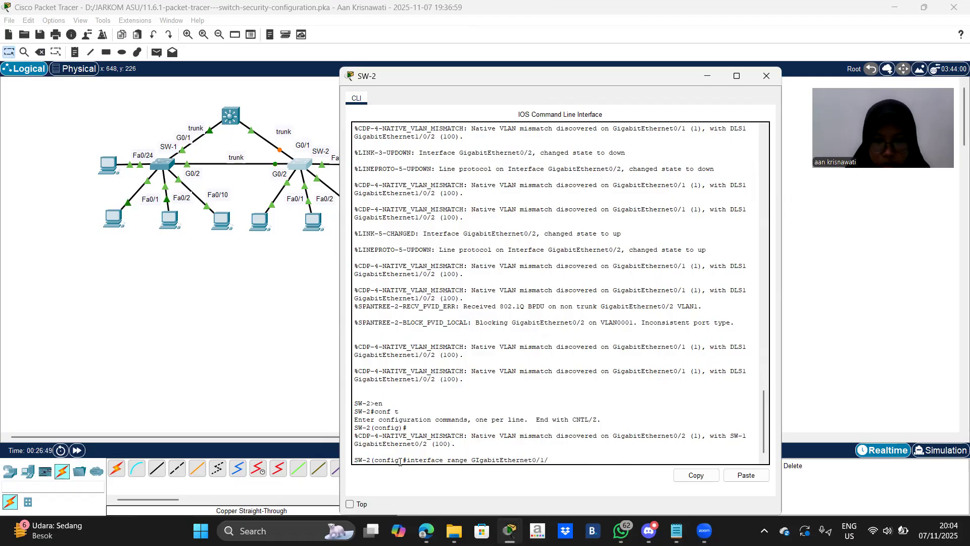
type(" - 2")
key("Return")
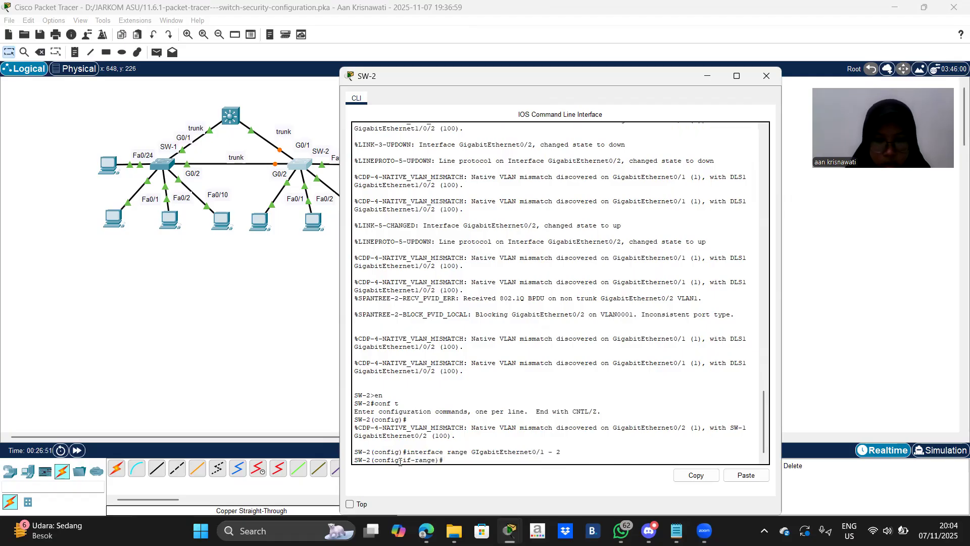
type("swit")
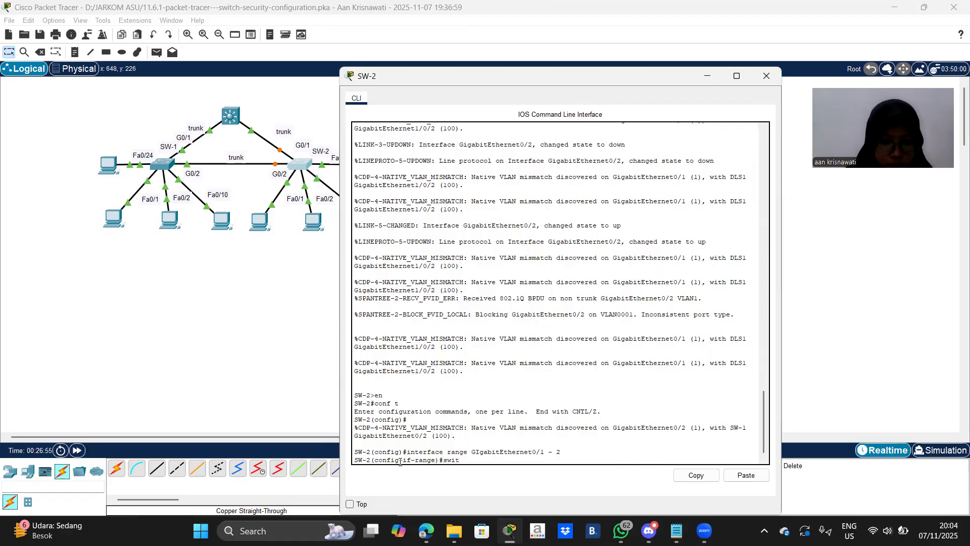
type("chpo")
type("rt mode")
type(" trunk")
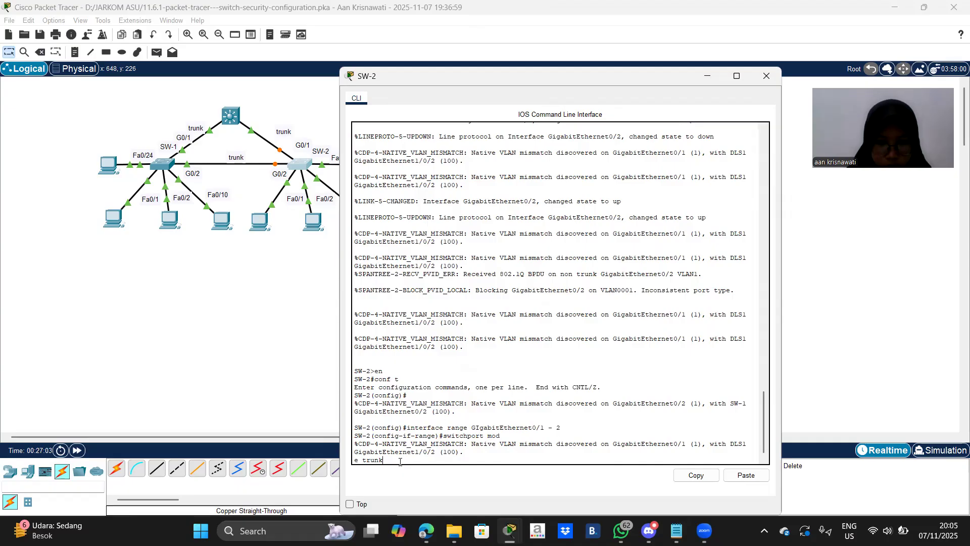
type("\\\\\\\\\\\\\\\\\\\\\\\\\\")
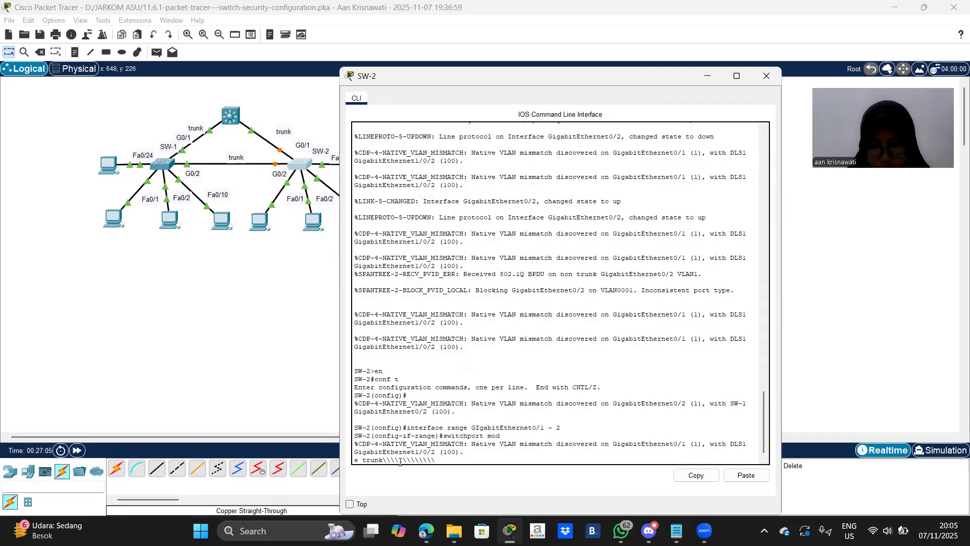
key("BackSpace")
key("BackSpace")
key("BackSpace")
key("BackSpace")
key("BackSpace")
key("BackSpace")
key("BackSpace")
key("BackSpace")
key("BackSpace")
key("BackSpace")
key("BackSpace")
key("BackSpace")
key("BackSpace")
key("BackSpace")
key("BackSpace")
key("BackSpace")
key("BackSpace")
key("BackSpace")
key("BackSpace")
key("BackSpace")
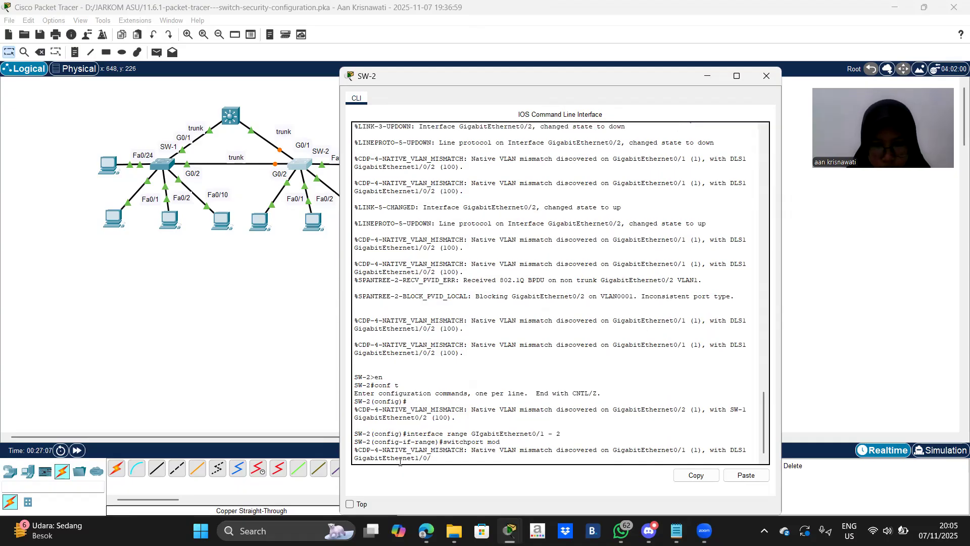
key("Return")
Set SW-2's GigabitEthernet0/1 - 2 ports to static trunking with switchport mode trunk.
type("switchp")
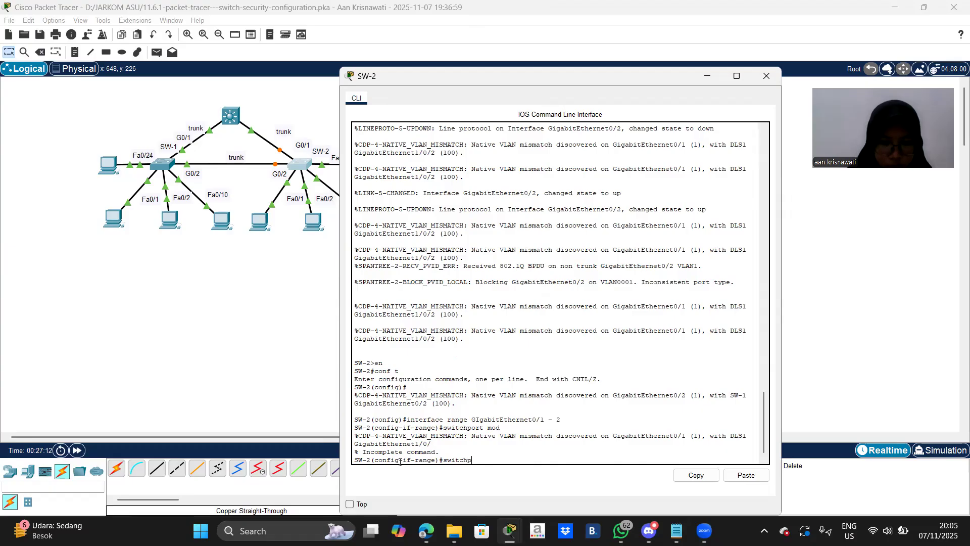
type("ort mode trunk")
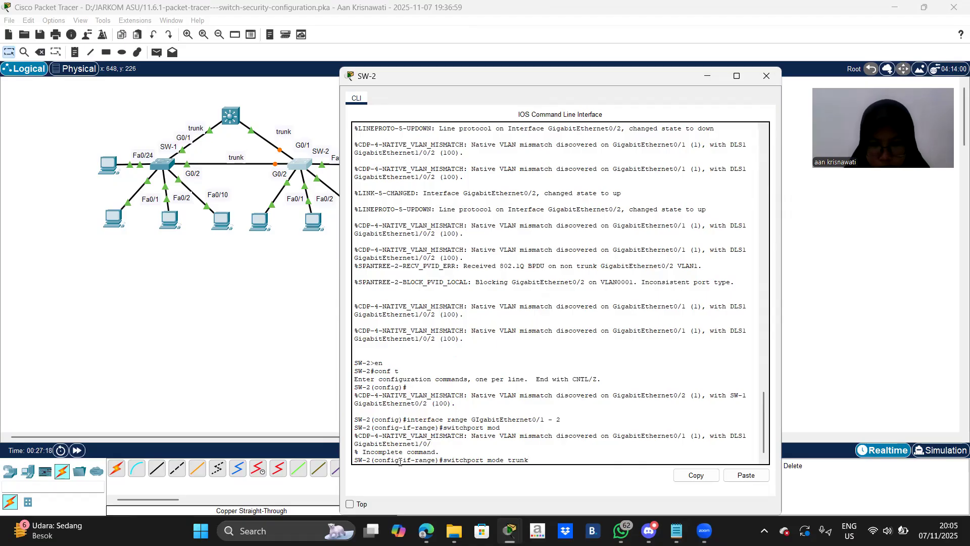
key("Return")
key("Return")
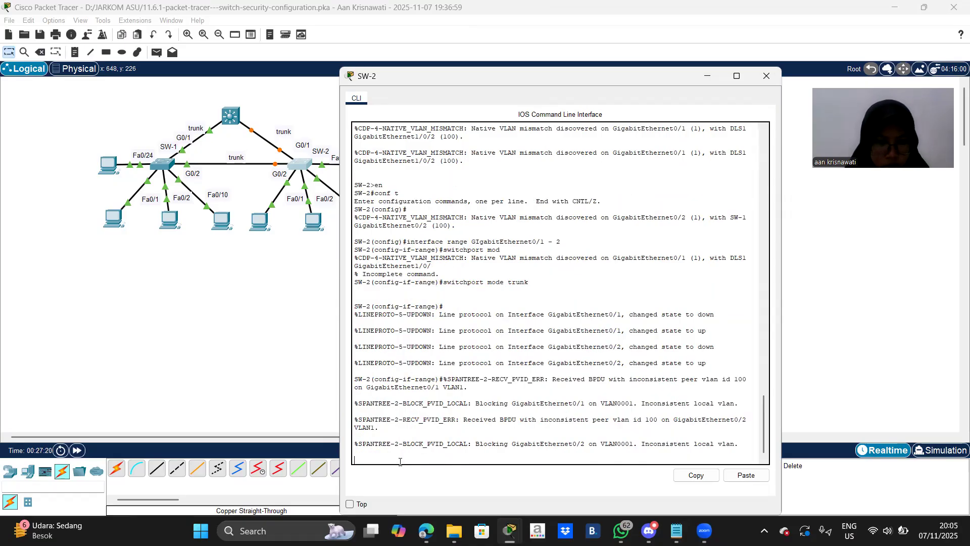
key("Return")
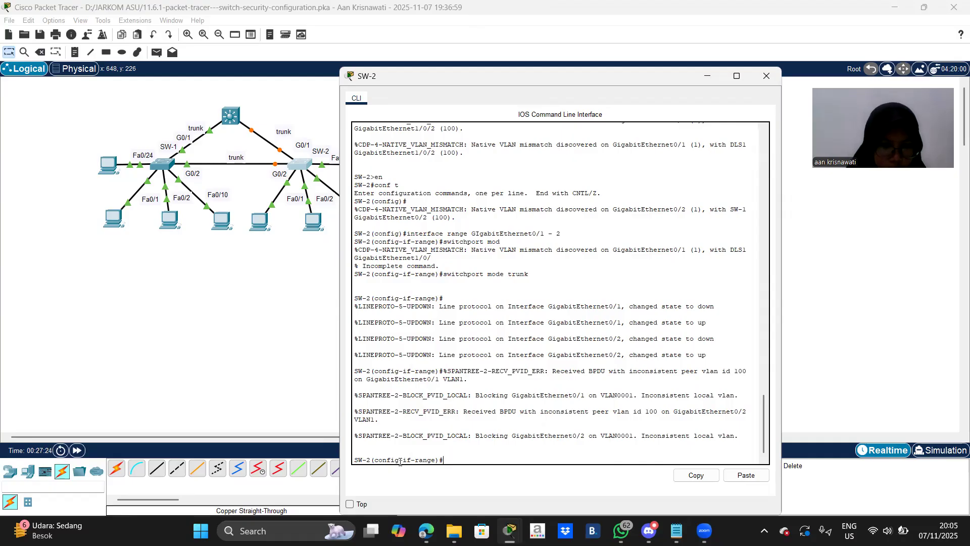
key("Up")
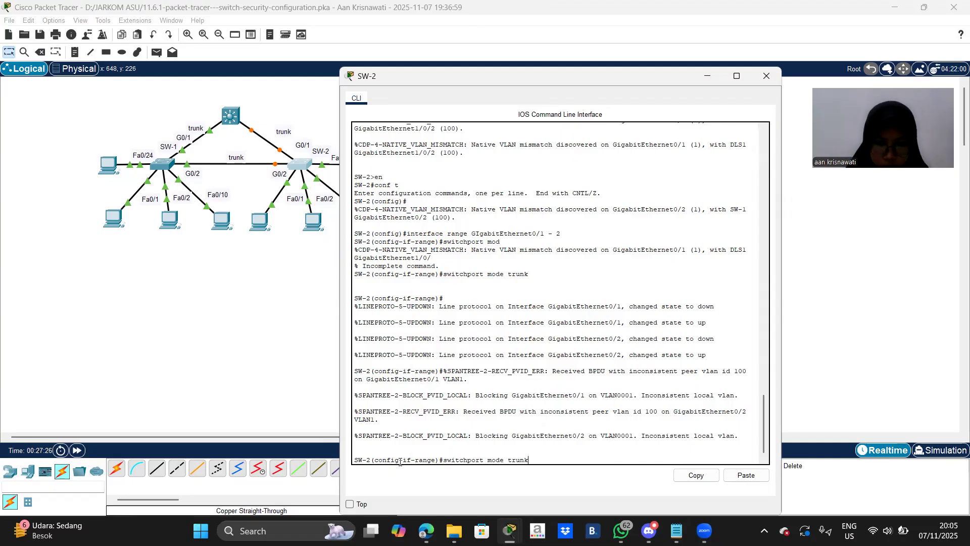
key("BackSpace")
key("BackSpace")
key("BackSpace")
key("BackSpace")
key("BackSpace")
key("BackSpace")
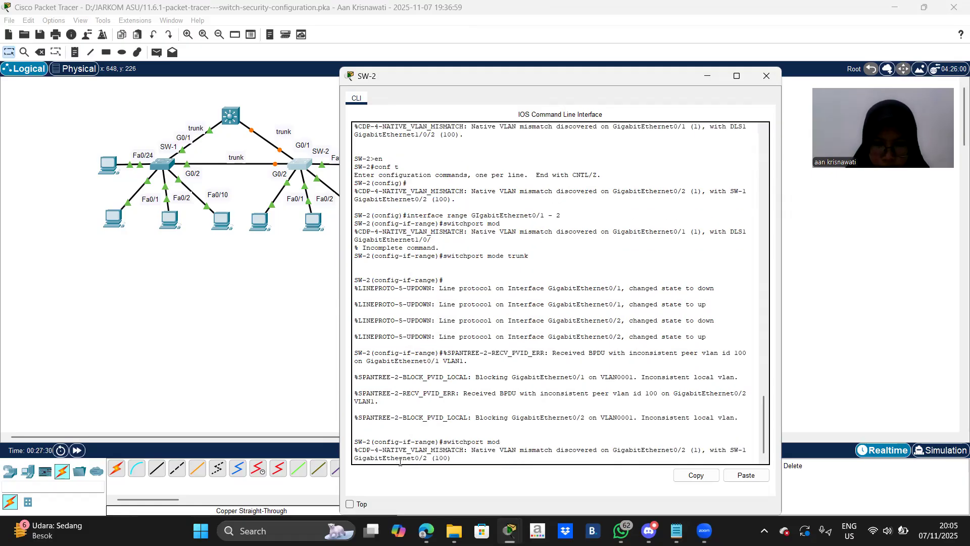
key("Return")
Disable DTP negotiation on SW-2's two trunk ports with switchport nonegotiate.
type("switchport m")
key("BackSpace")
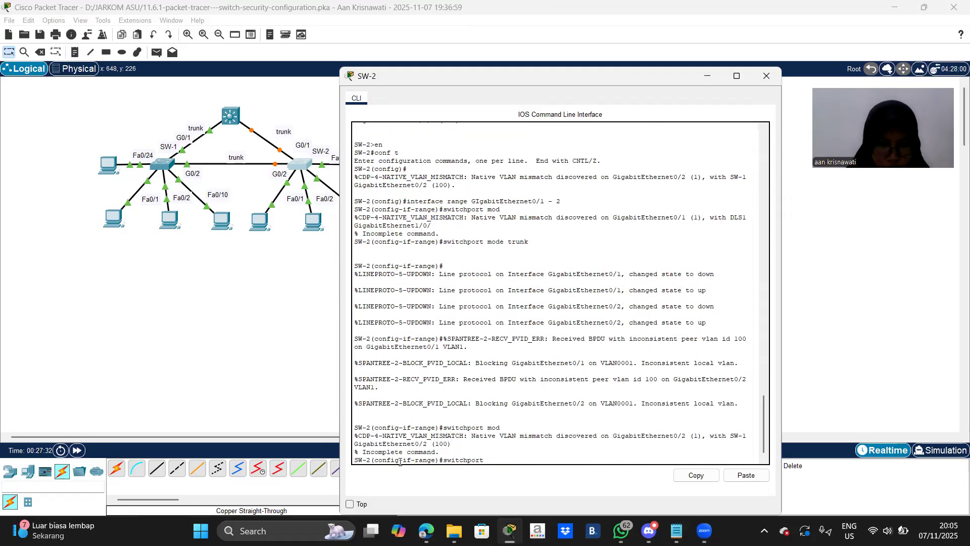
type("nonegotiate")
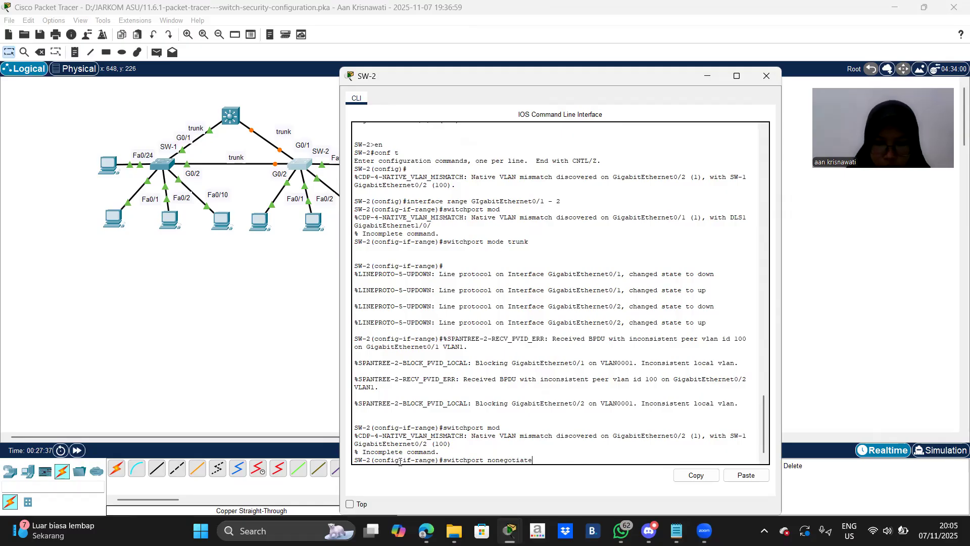
key("Return")
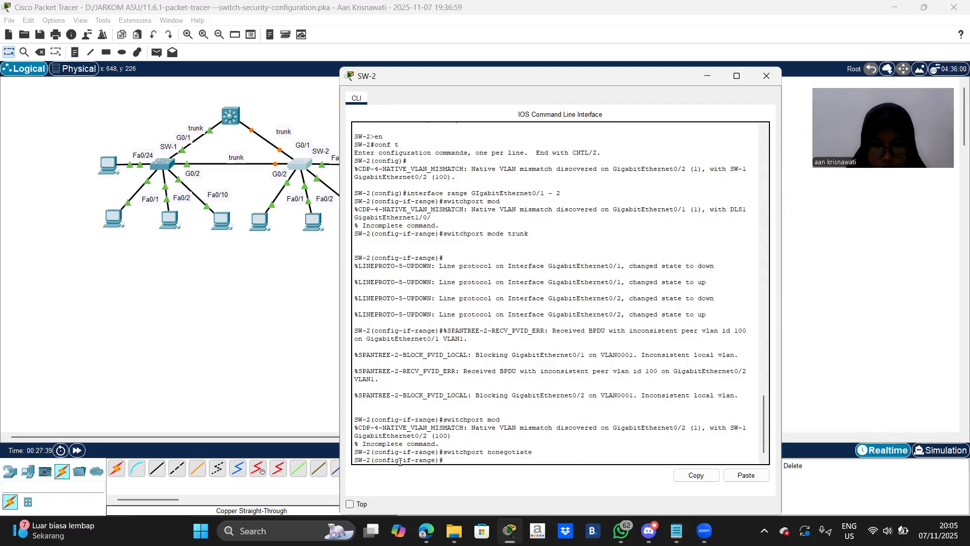
Create VLAN 100 on SW-2 and name it native.
type("vlan 100")
key("Return")
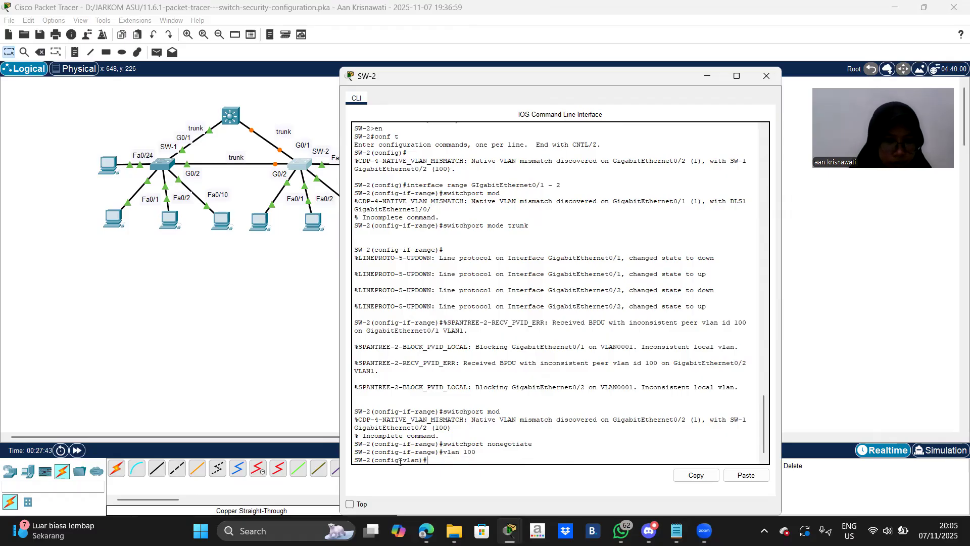
type("name")
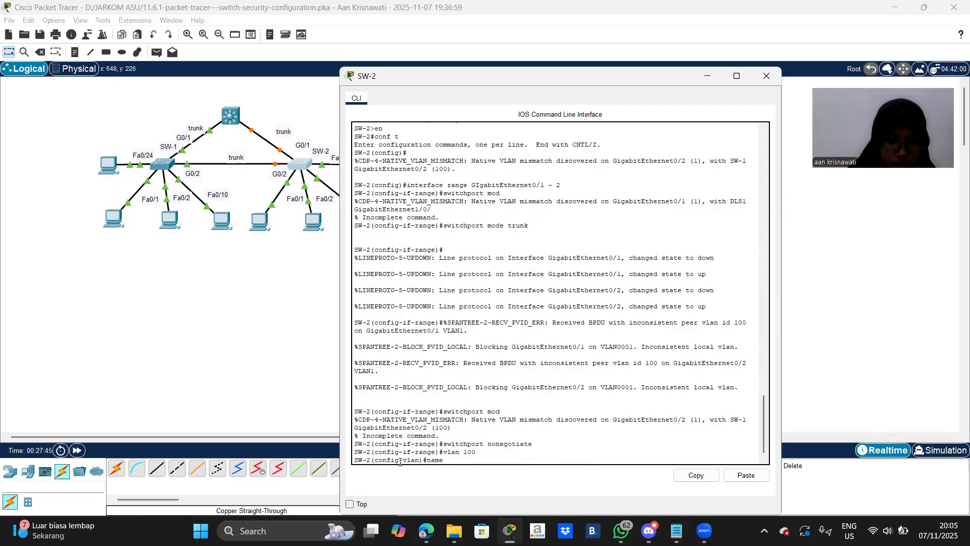
type(" native")
key("Return")
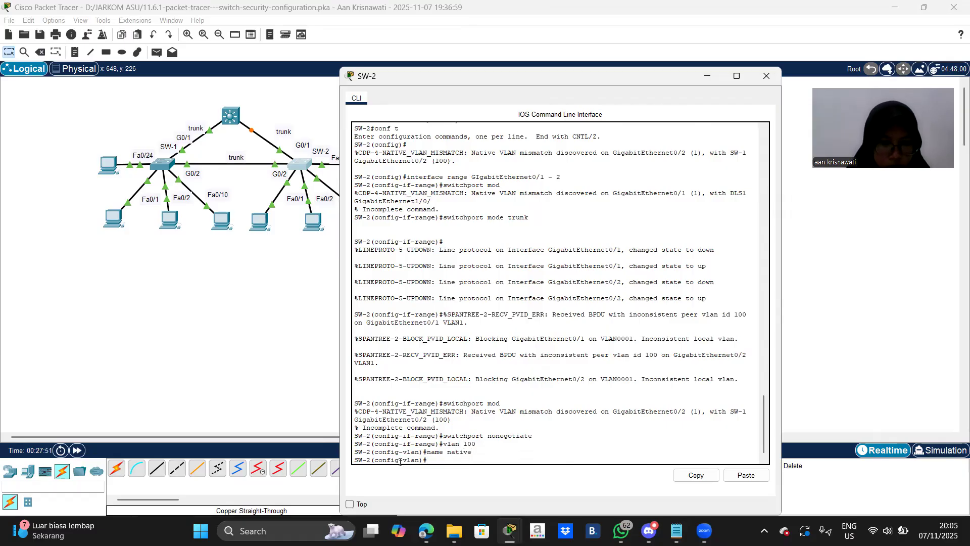
Return to interface range configuration for GigabitEthernet0/1 - 2 on SW-2.
key("Up")
key("Up")
key("Up")
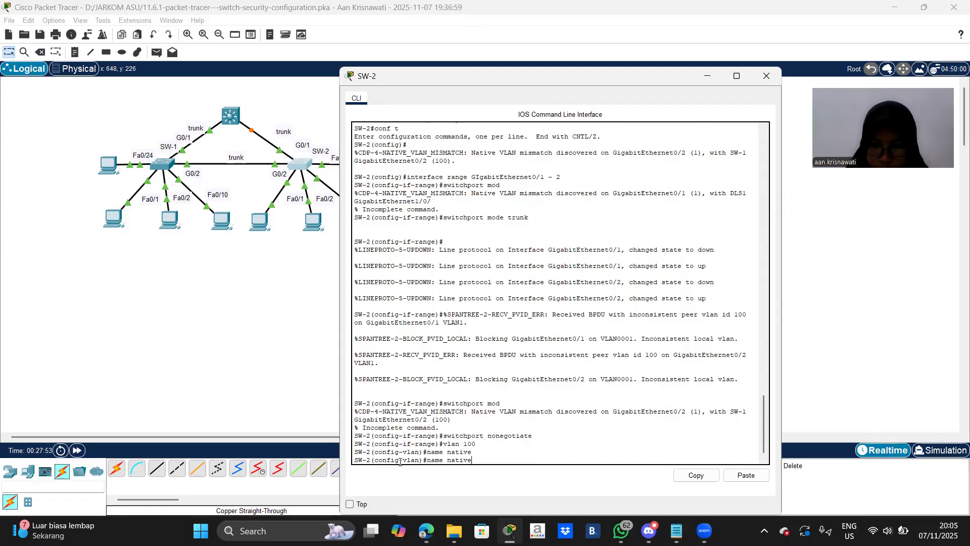
key("BackSpace")
key("BackSpace")
key("BackSpace")
key("BackSpace")
key("BackSpace")
key("BackSpace")
key("BackSpace")
key("BackSpace")
key("BackSpace")
key("BackSpace")
key("BackSpace")
type("m")
key("BackSpace")
key("BackSpace")
key("BackSpace")
key("BackSpace")
key("BackSpace")
key("BackSpace")
key("BackSpace")
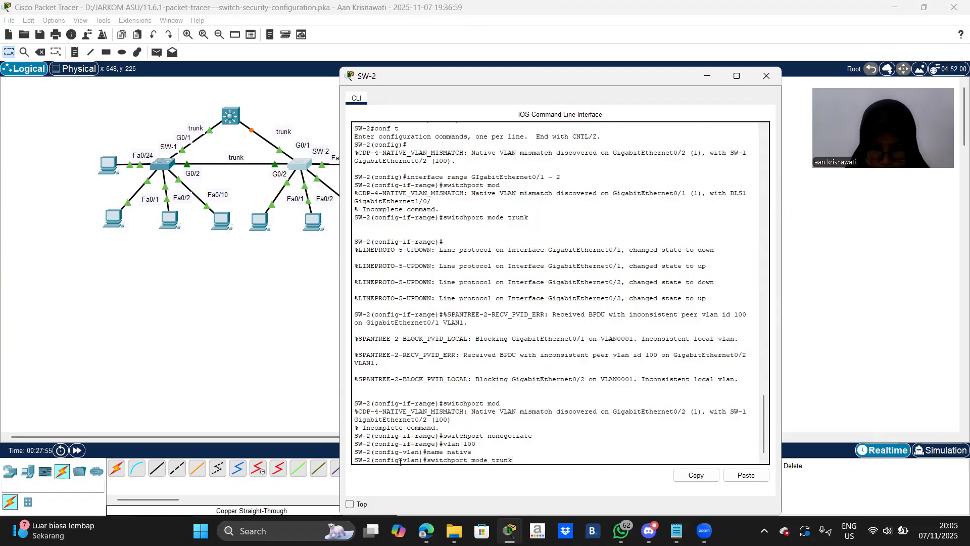
key("Up")
key("Up")
key("Up")
key("Up")
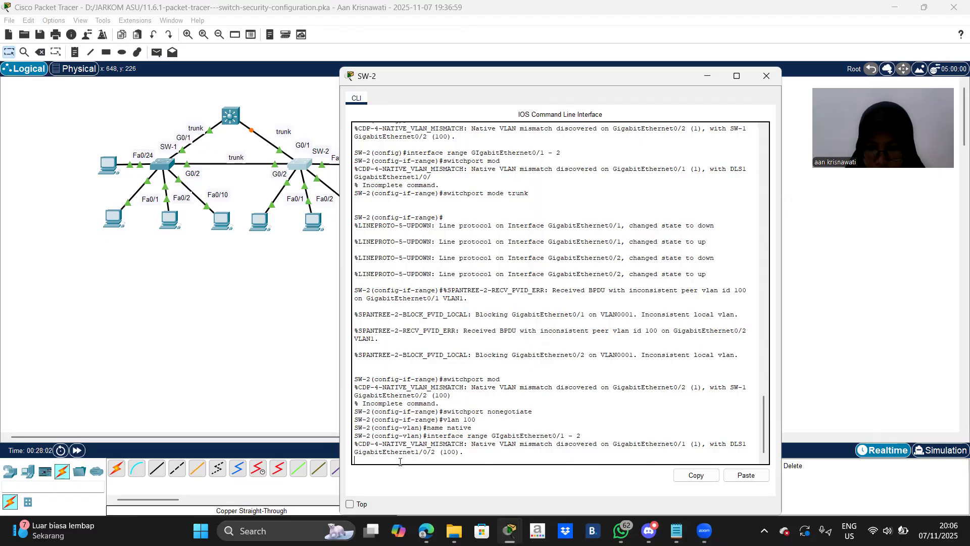
key("Up")
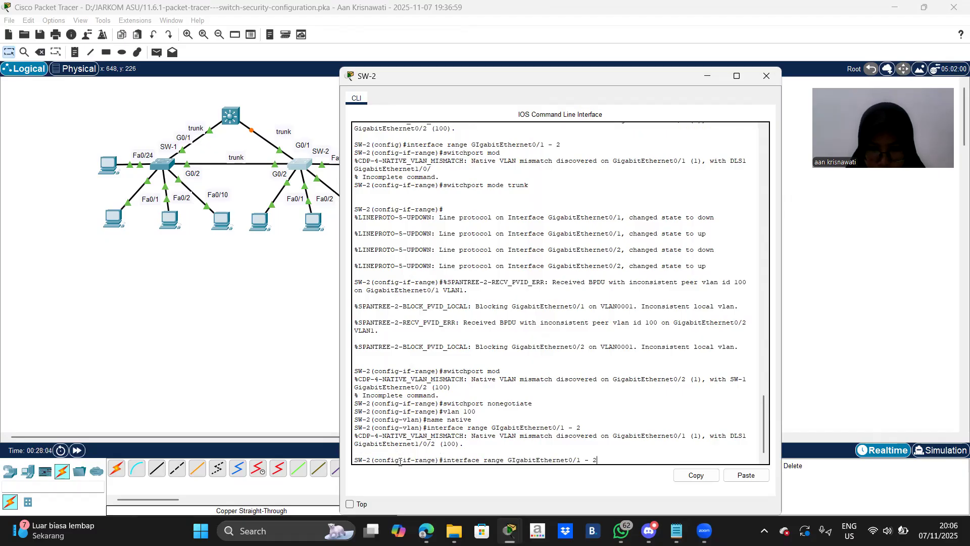
key("Return")
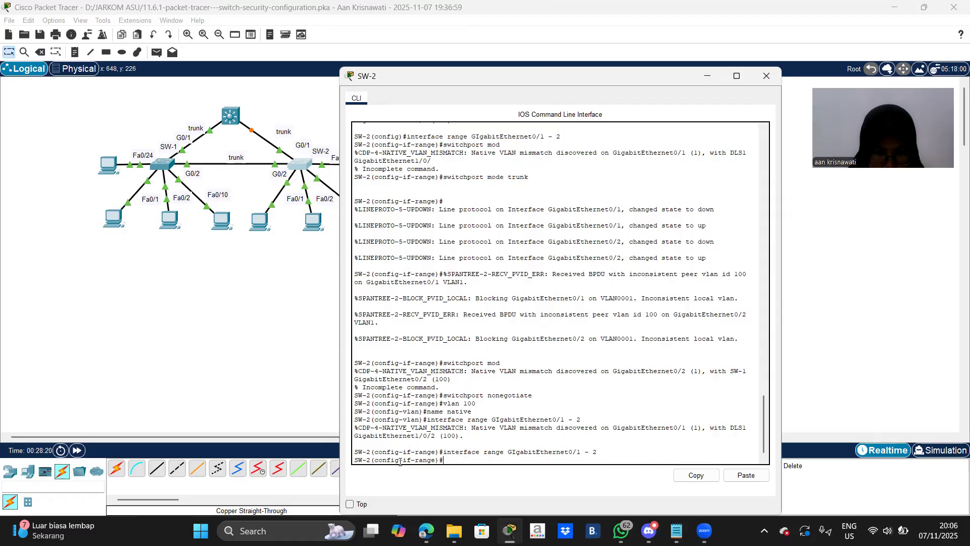
Assign VLAN 100 as the native VLAN on SW-2's two trunk ports with switchport trunk native vlan 100.
key("Up")
key("Up")
key("Up")
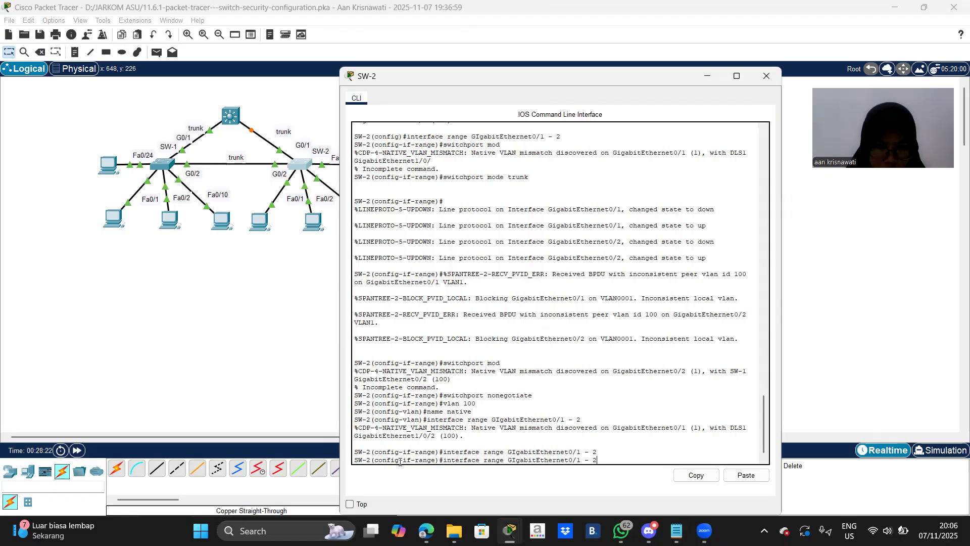
key("Up")
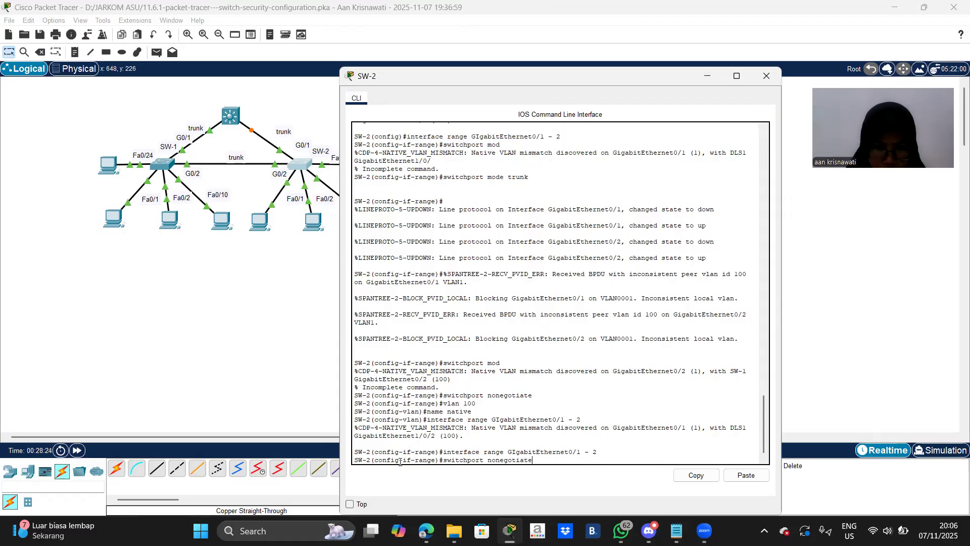
key("BackSpace")
key("BackSpace")
key("BackSpace")
key("BackSpace")
key("BackSpace")
key("BackSpace")
key("BackSpace")
type("trunk")
key("BackSpace")
key("BackSpace")
key("BackSpace")
key("Return")
key("Up")
type("unk native")
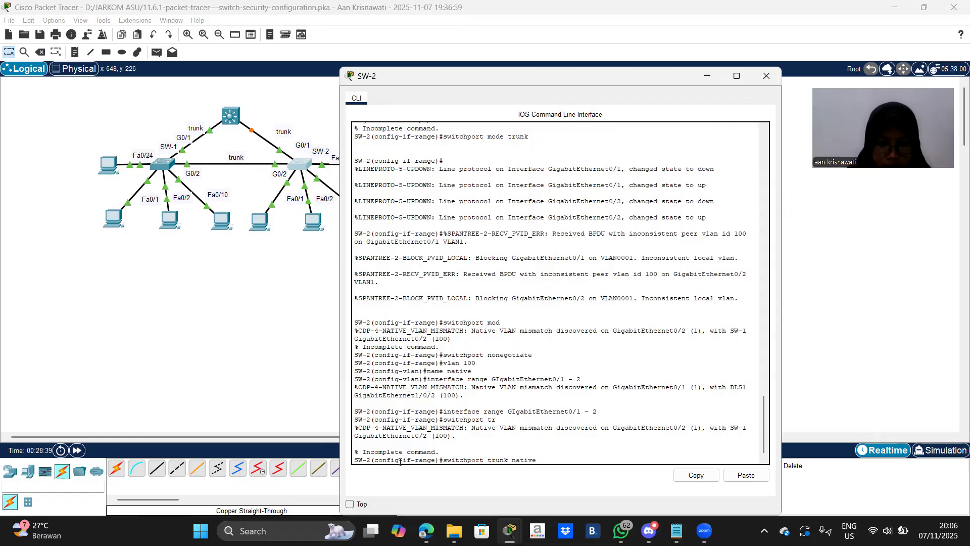
type(" vlan 100")
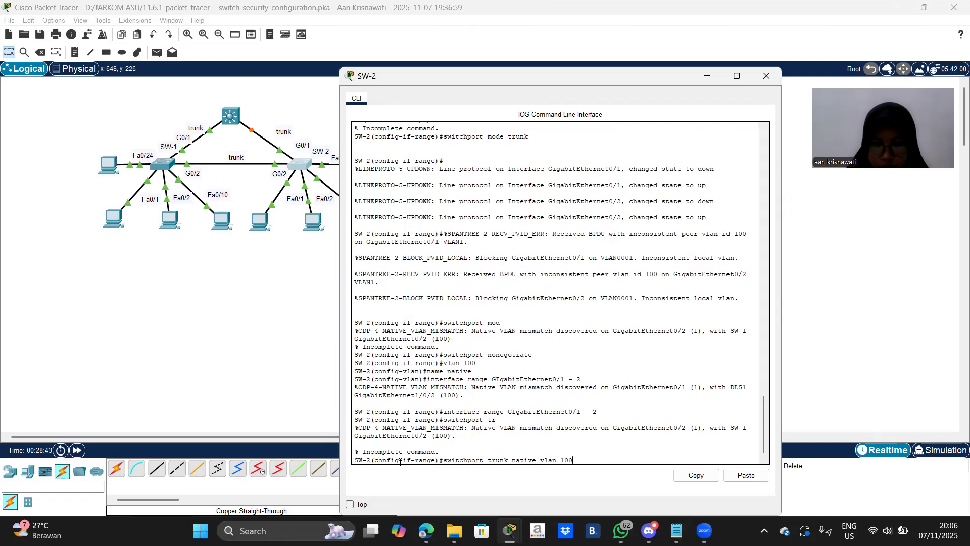
key("Return")
key("Return")
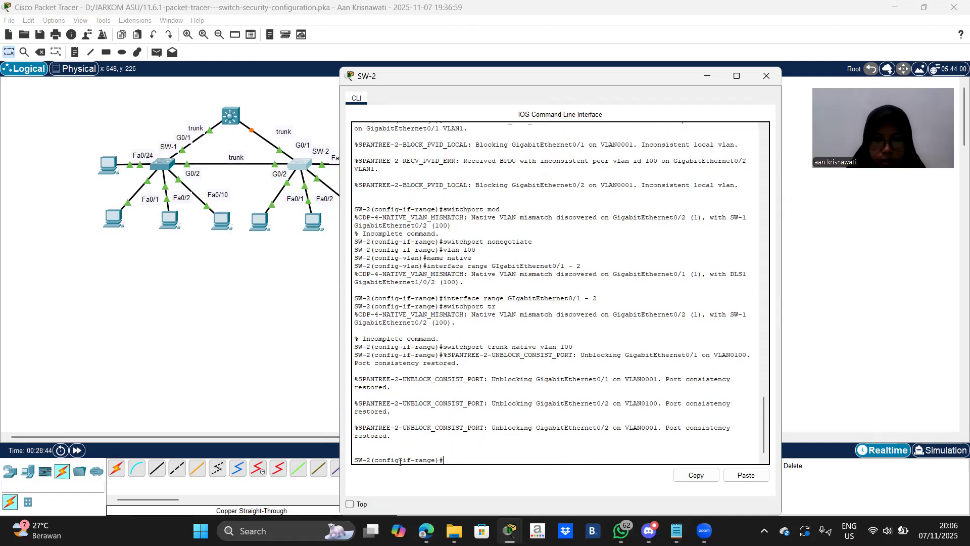
Put SW-2's window away, return to the PT Activity instructions and check the activity results.
left_click(706, 74)
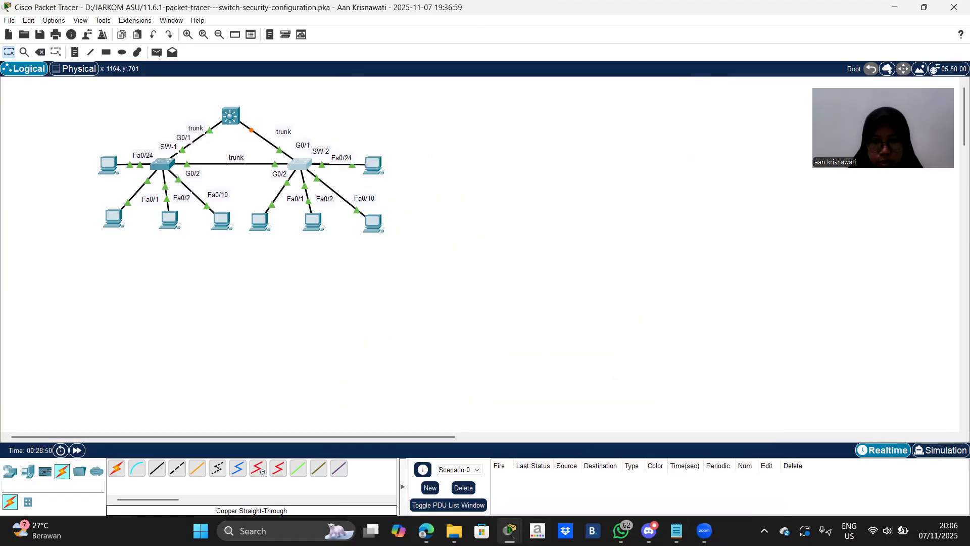
mouse_move(509, 530)
left_click(489, 471)
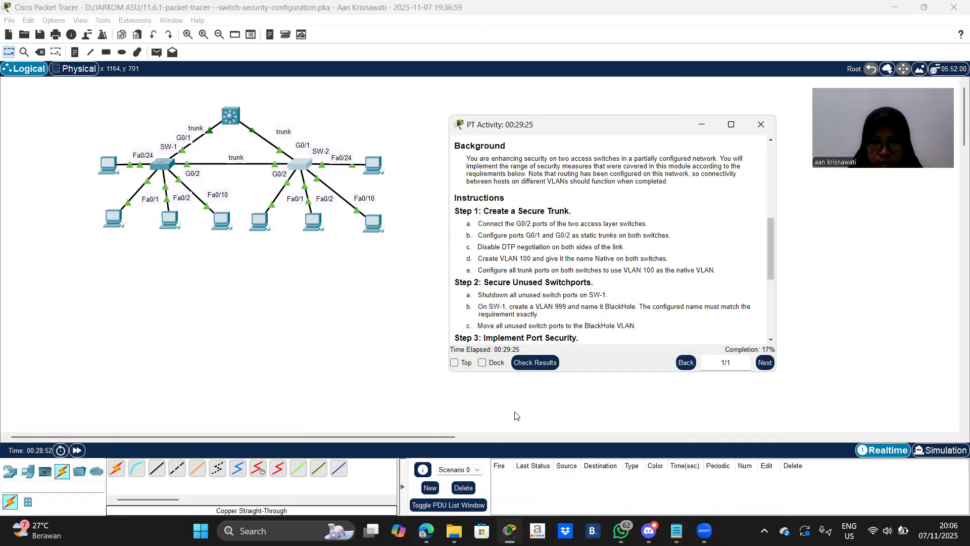
scroll(616, 239, "down", 1)
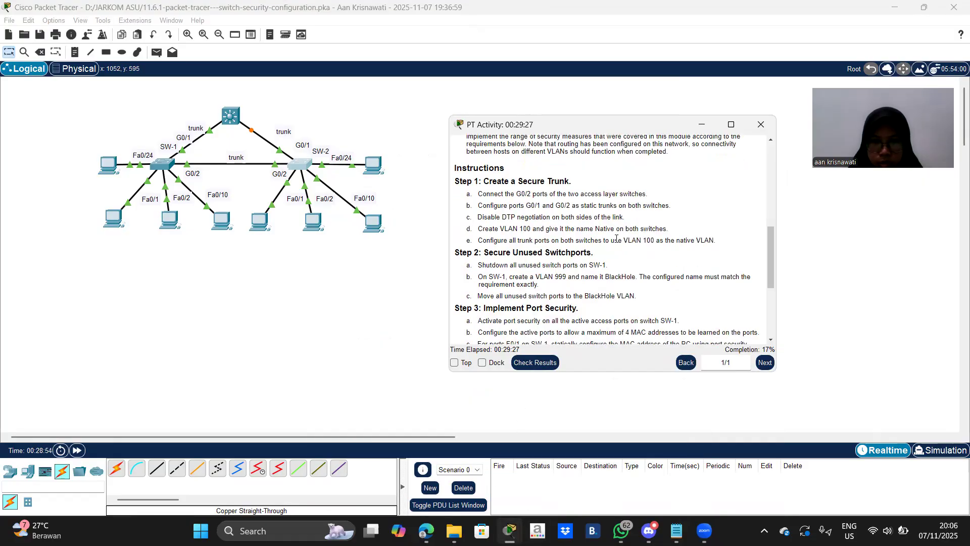
left_click(554, 362)
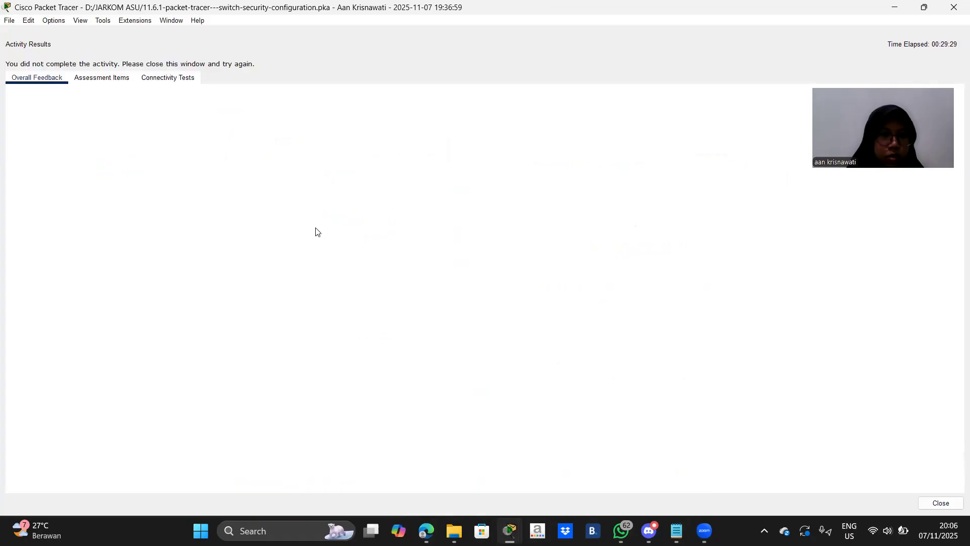
Review the assessment items for SW-1 and SW-2 in the activity results, then close the results.
left_click(104, 77)
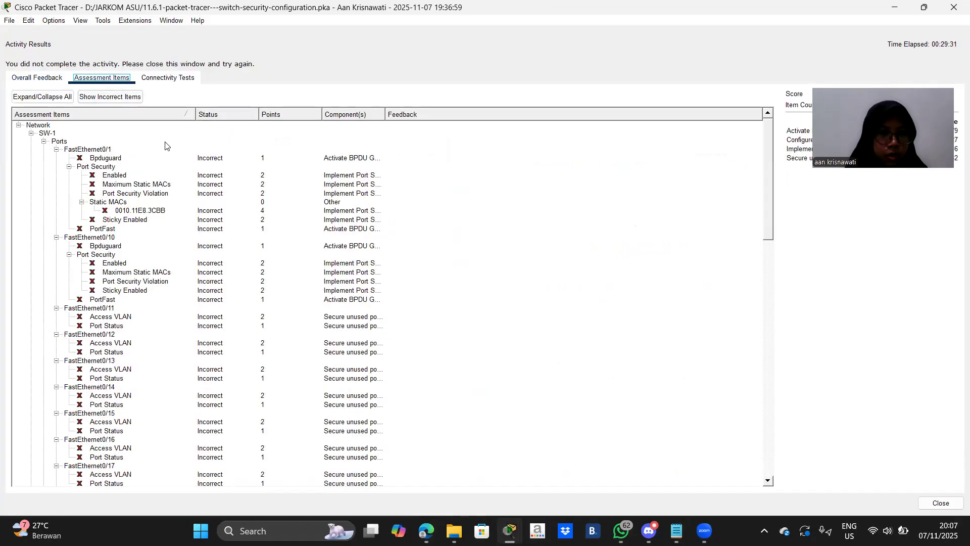
scroll(165, 146, "down", 15)
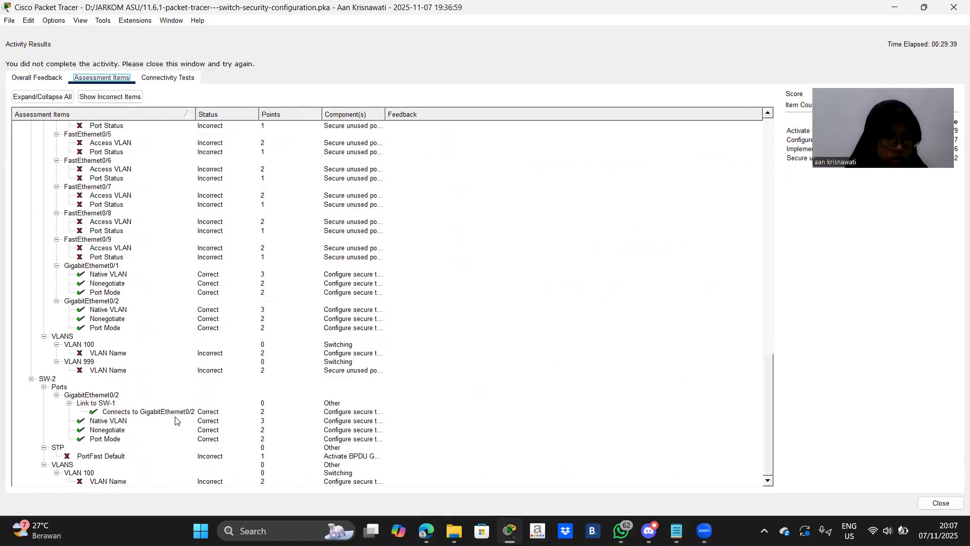
scroll(162, 440, "up", 14)
scroll(162, 442, "up", 13)
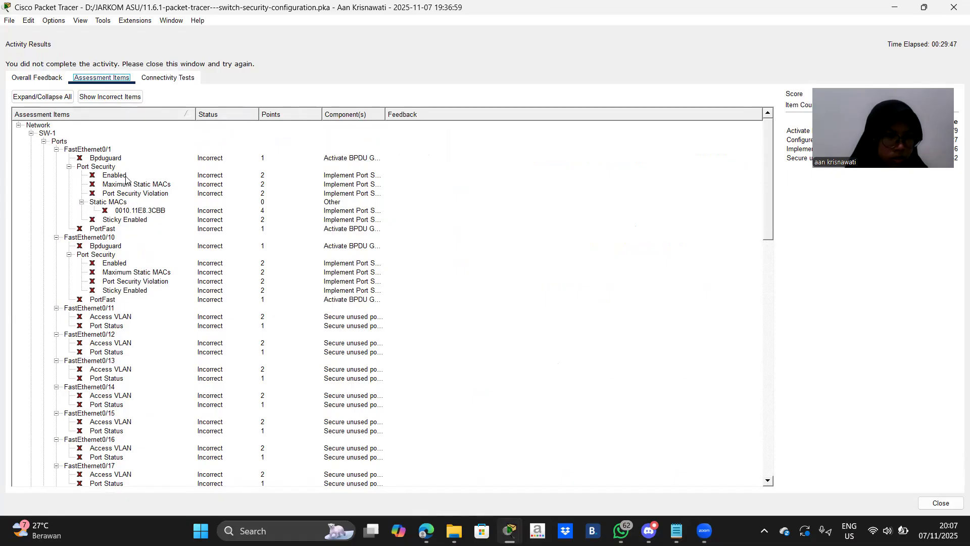
scroll(128, 220, "down", 20)
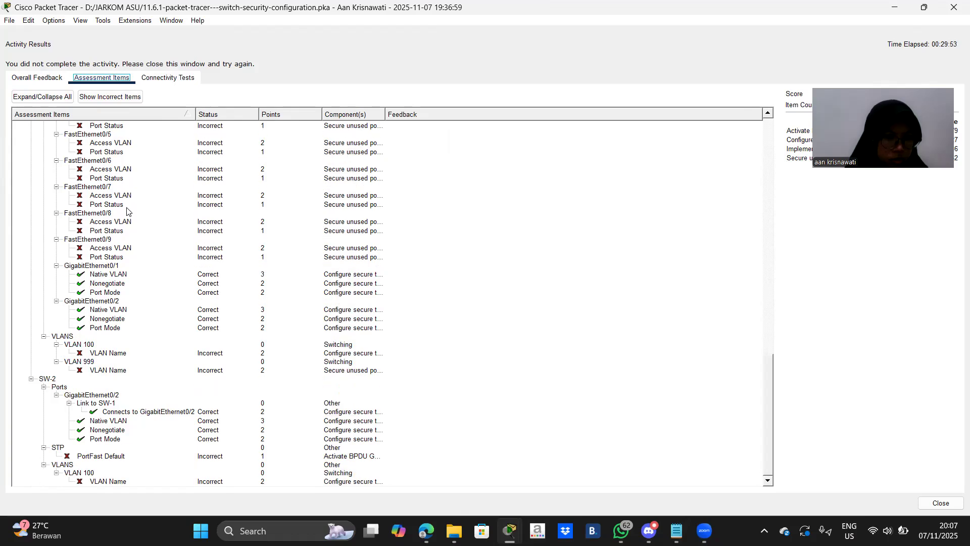
scroll(128, 212, "up", 20)
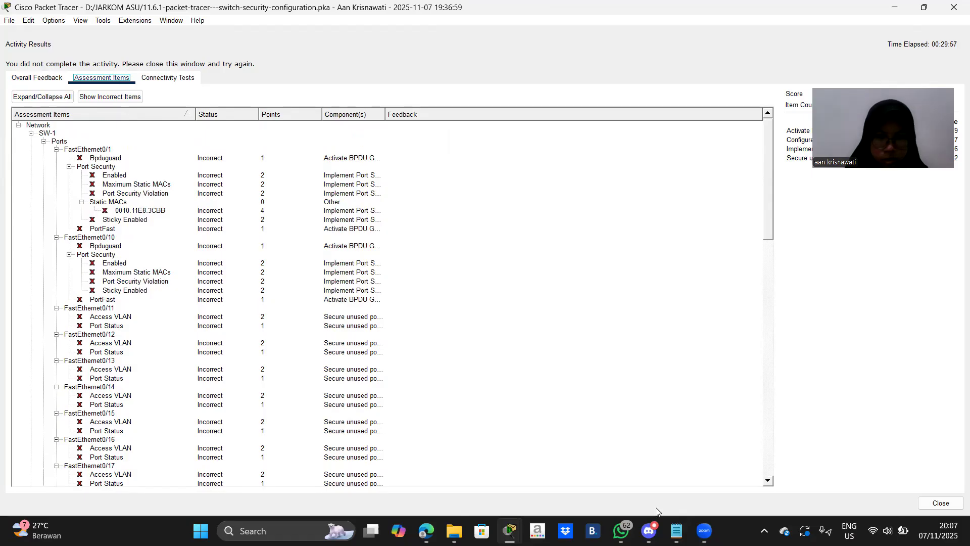
left_click(941, 502)
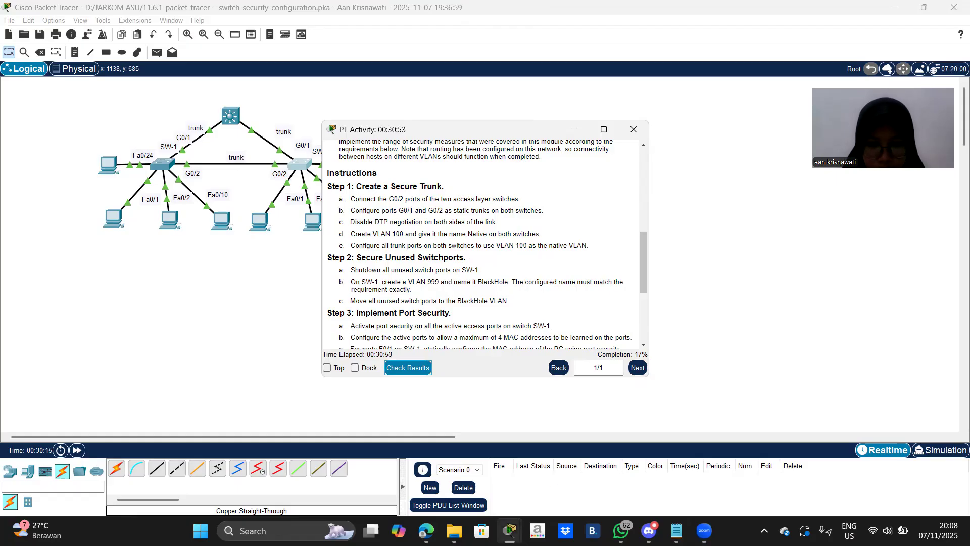
Return to SW-1's command line, leave configuration mode with exit and end, and save the configuration with wr.
mouse_move(509, 531)
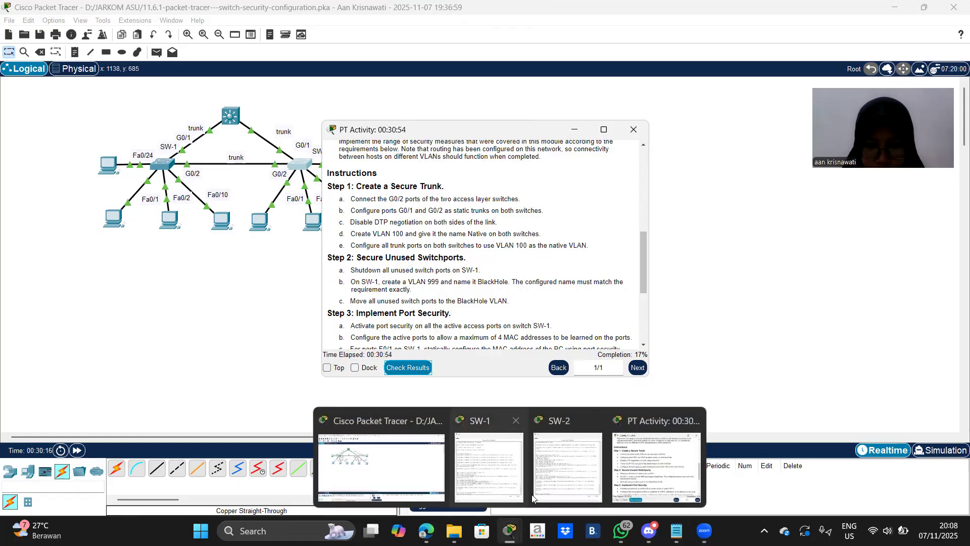
left_click(493, 472)
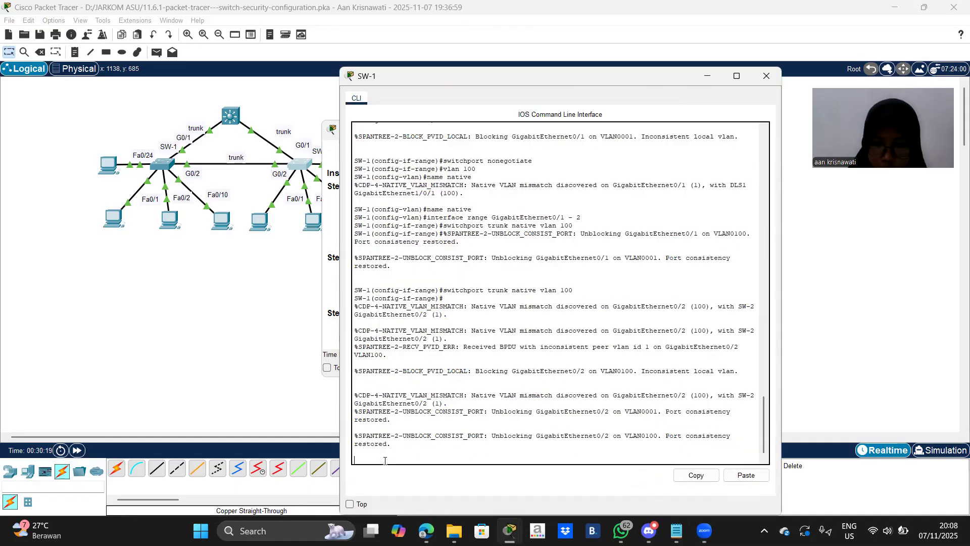
key("Return")
type("ex")
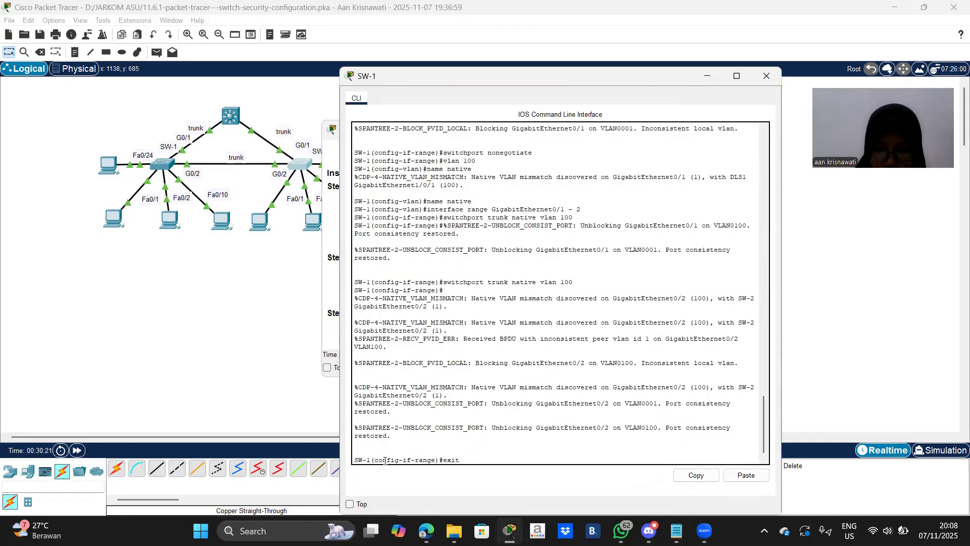
type("it")
key("Return")
type("end")
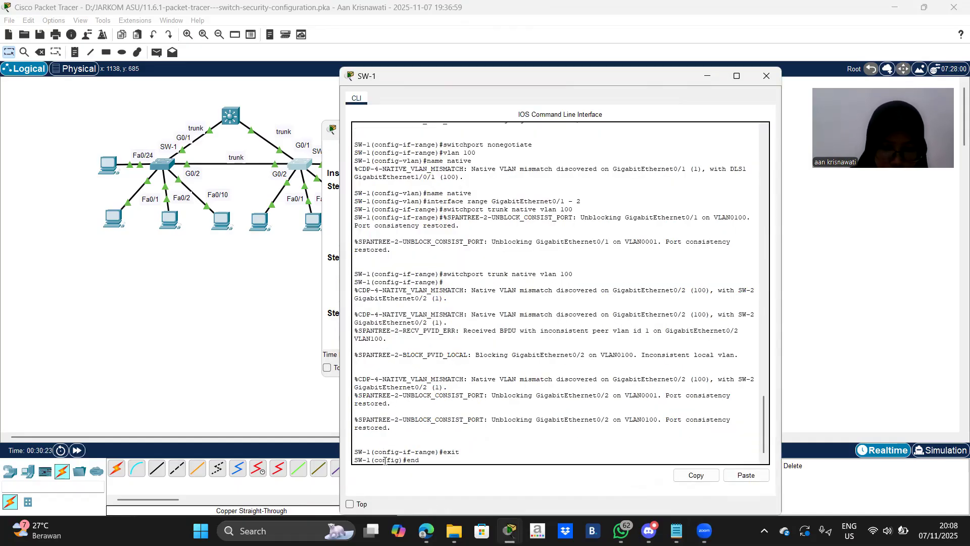
key("Return")
key("Return")
type("wr")
key("Return")
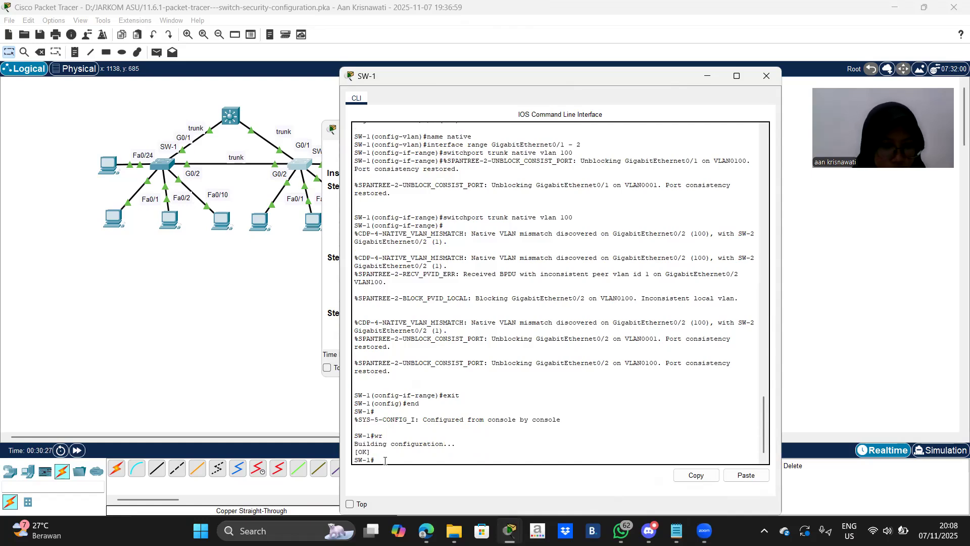
Enter global configuration mode on SW-1 with conf t.
type("con f")
key("BackSpace")
type("\\")
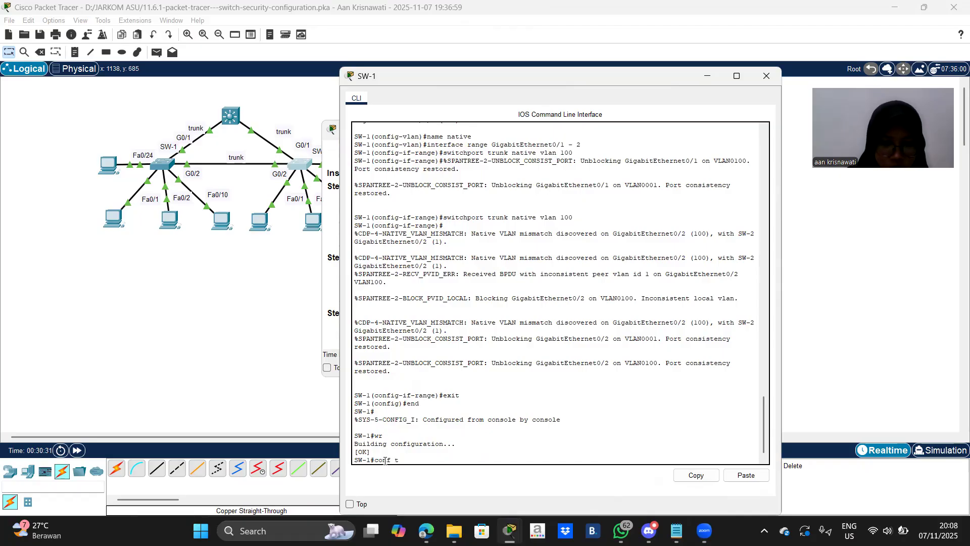
key("Return")
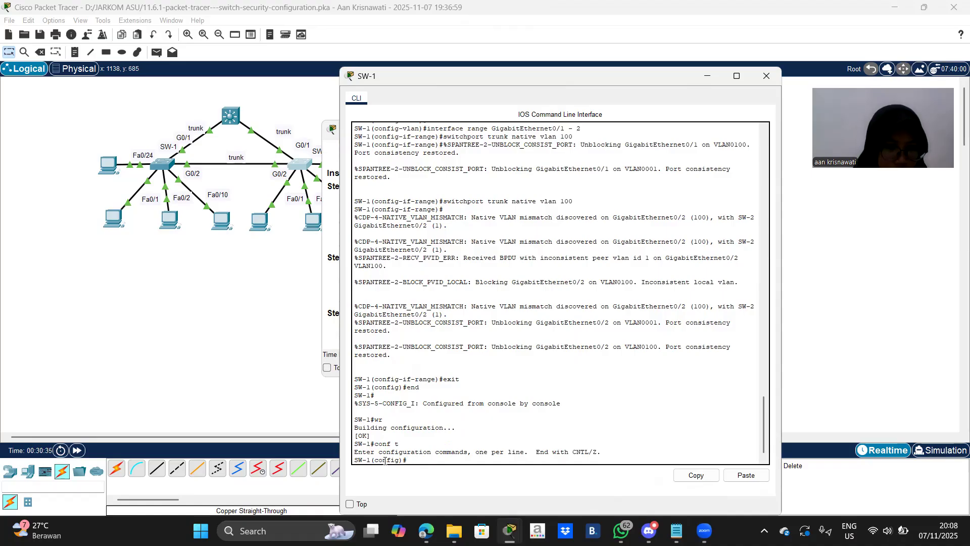
Enter interface range configuration on SW-1 for the unused ports FastEthernet0/3-9 and FastEthernet0/11-23.
type("switchport trunk native vlan 100")
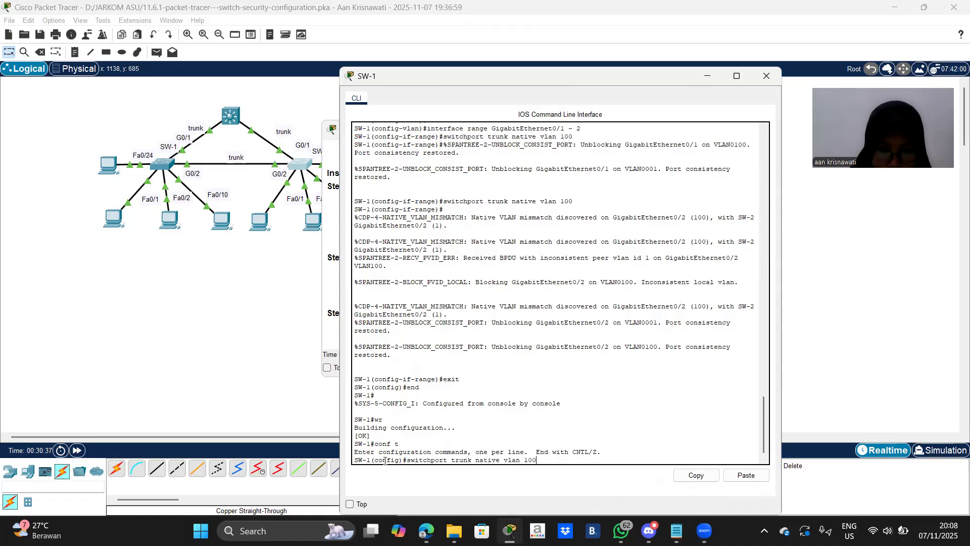
key("Up")
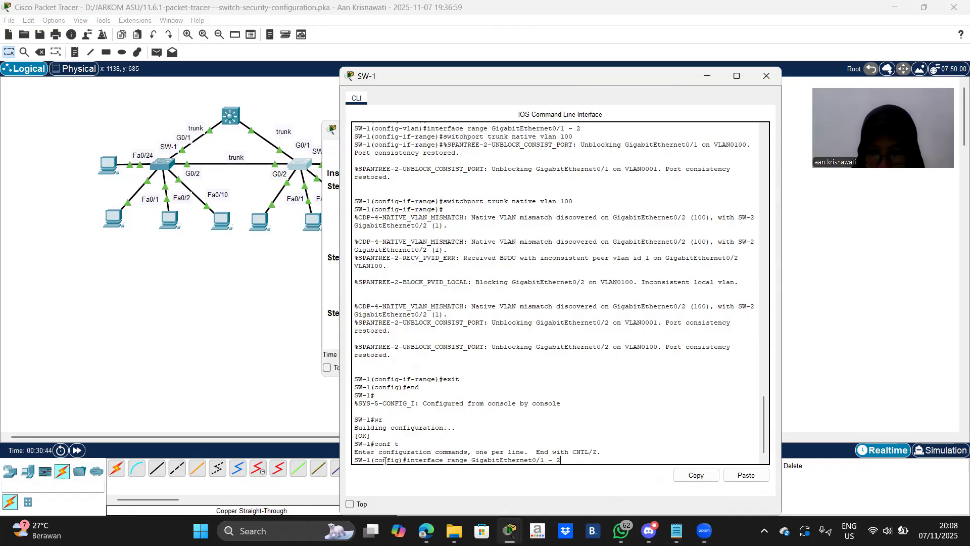
key("BackSpace")
key("BackSpace")
key("BackSpace")
key("BackSpace")
key("BackSpace")
key("BackSpace")
key("BackSpace")
key("BackSpace")
key("BackSpace")
key("BackSpace")
key("BackSpace")
key("BackSpace")
key("BackSpace")
key("BackSpace")
key("BackSpace")
key("BackSpace")
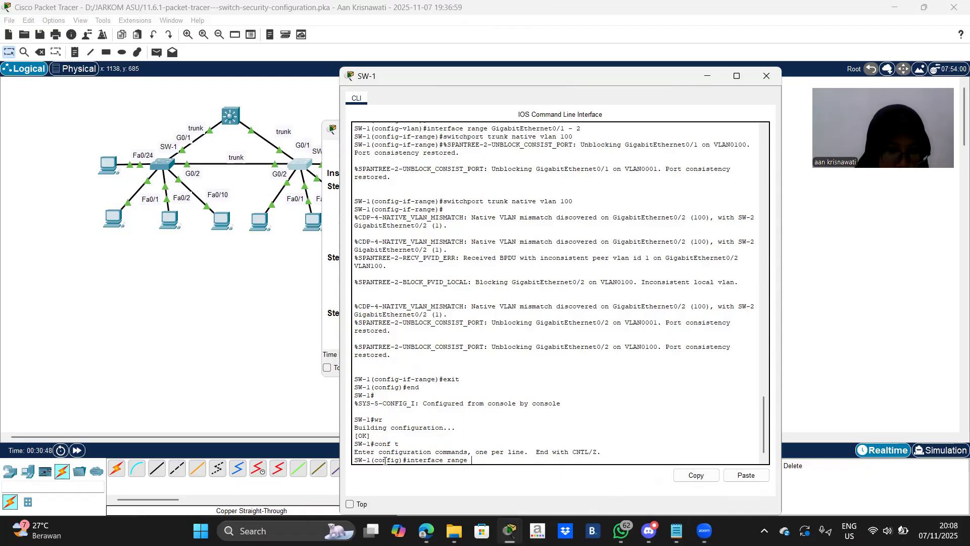
type("FastEthernet")
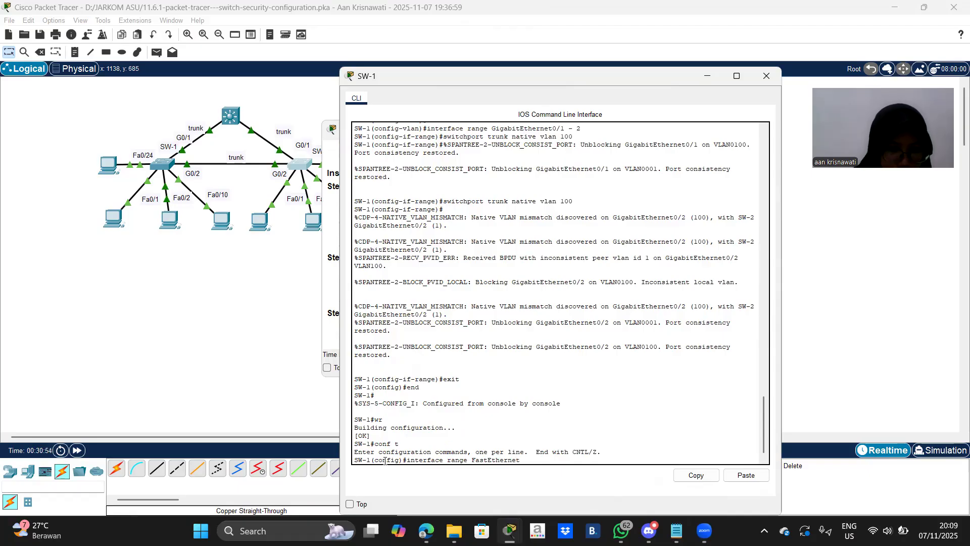
type("0/3-9,")
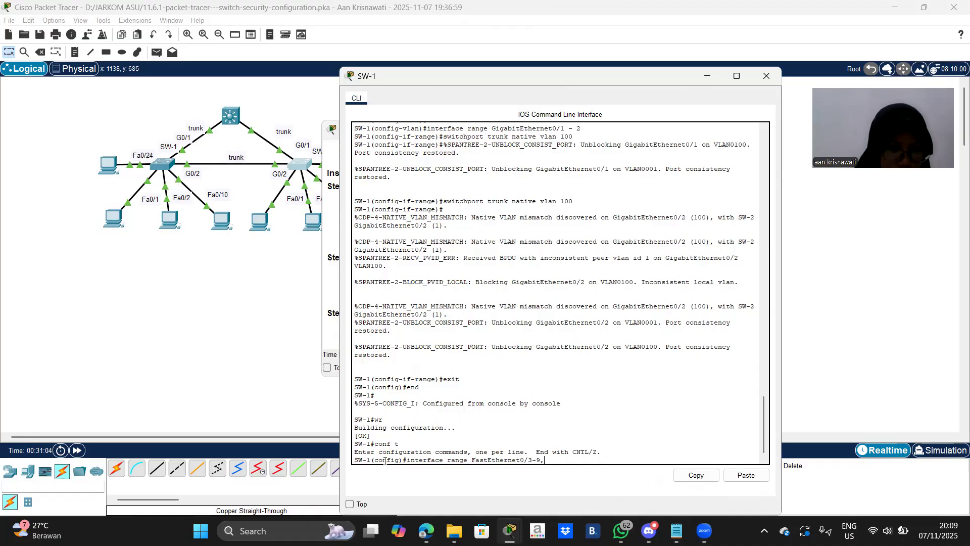
type("Fazr")
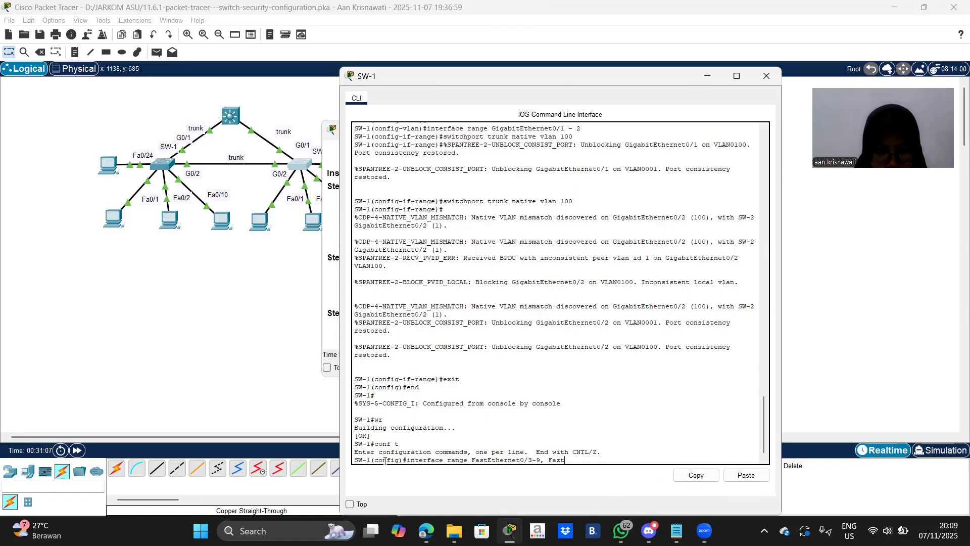
type("st")
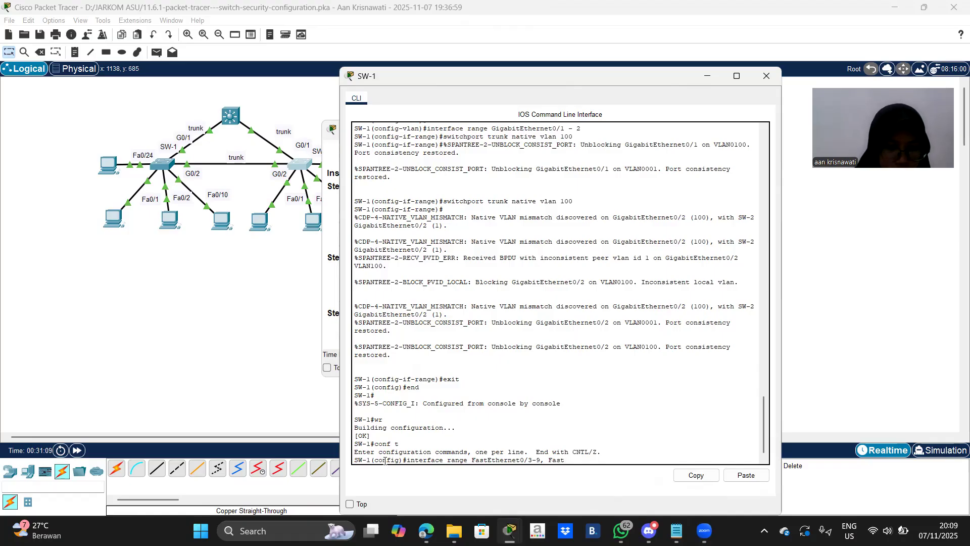
type("Ethernet")
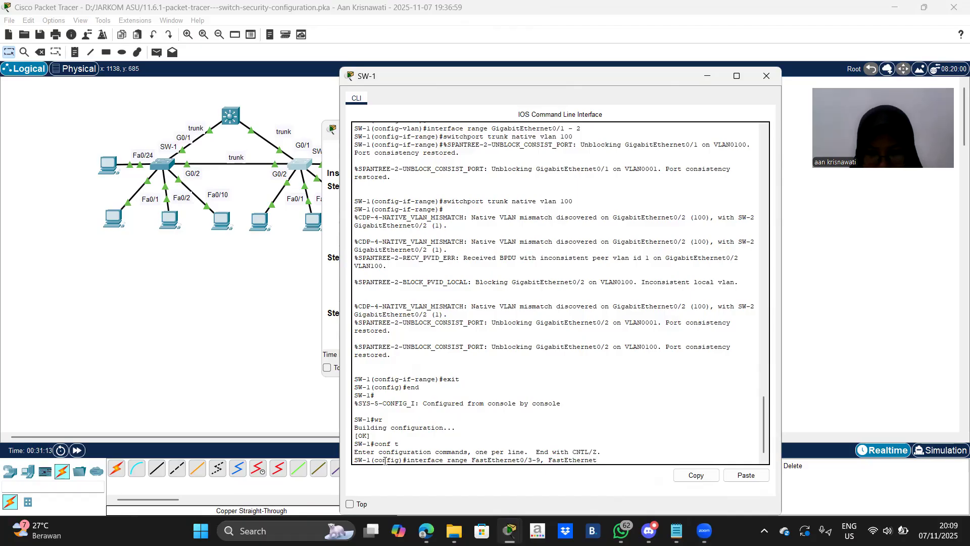
type("0/11-")
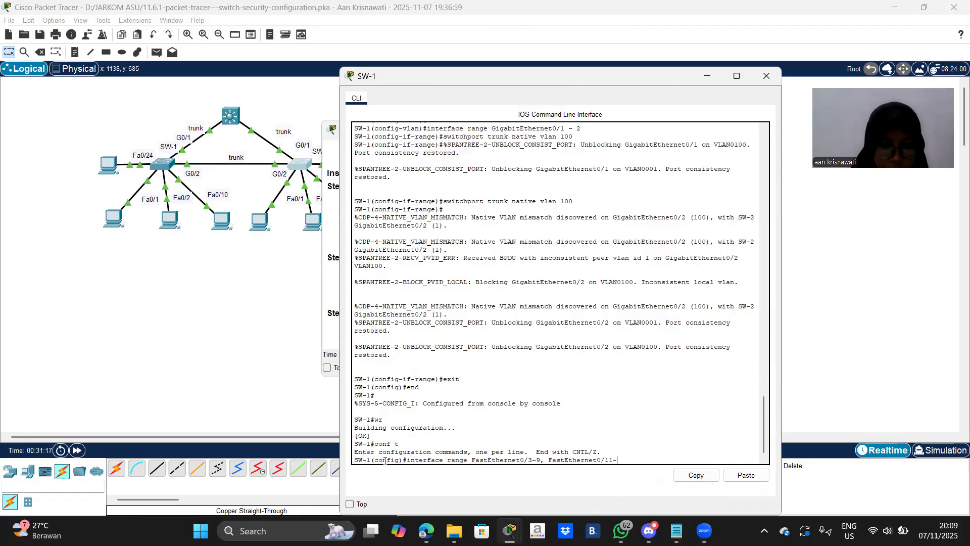
type("23")
key("Return")
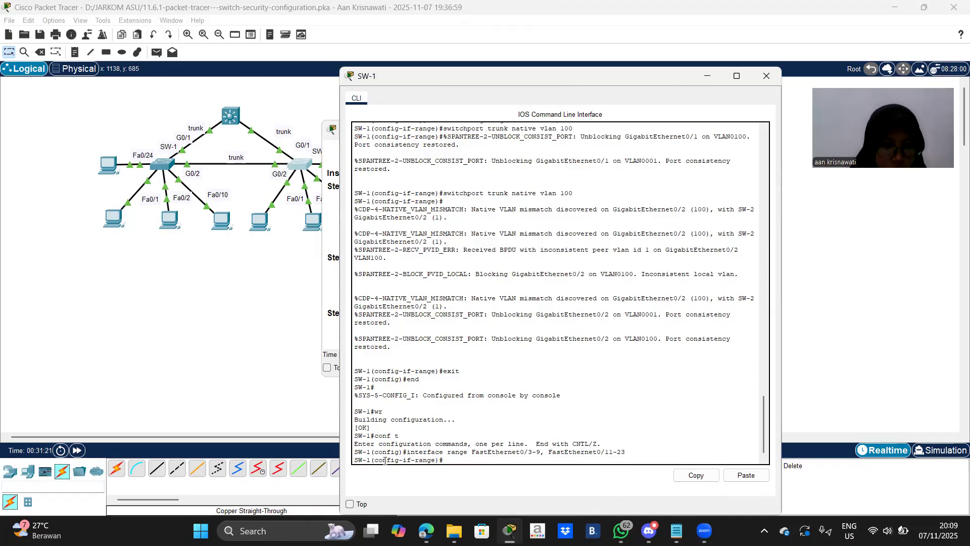
Shut down the selected unused ports on SW-1 and exit interface range configuration.
type("shu")
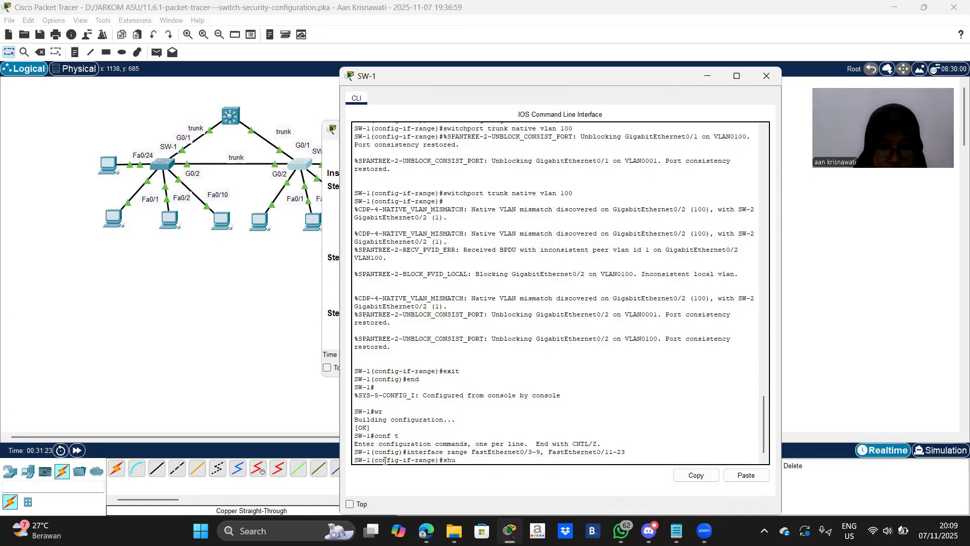
type("tdown")
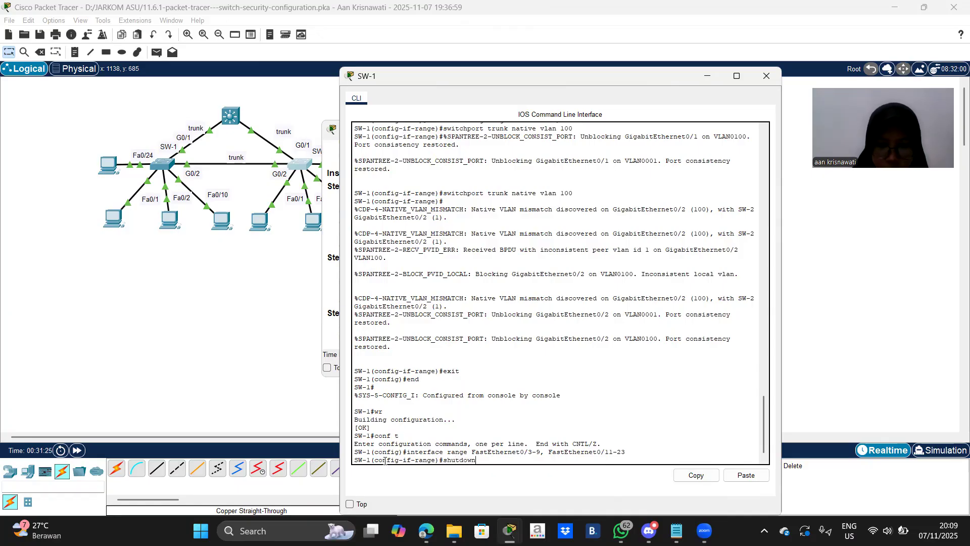
key("Return")
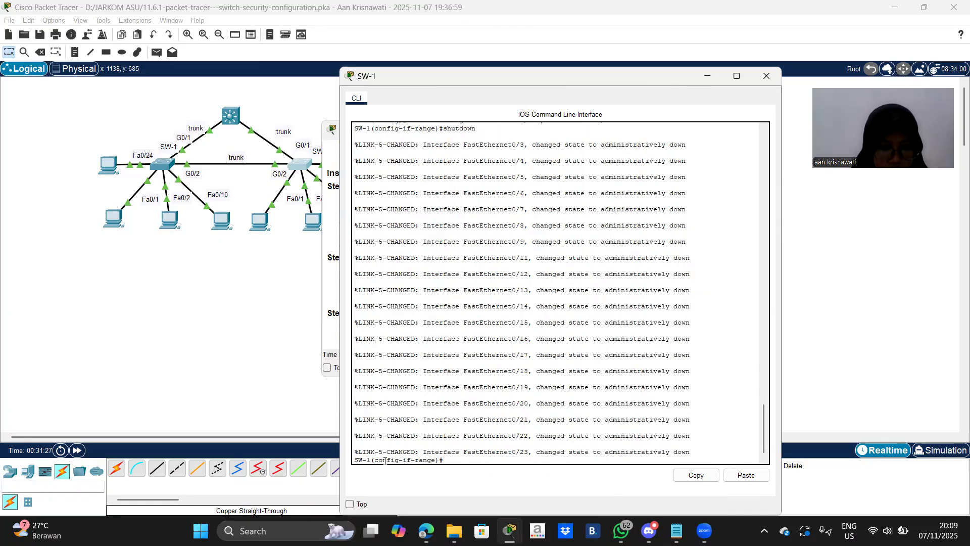
type("exit")
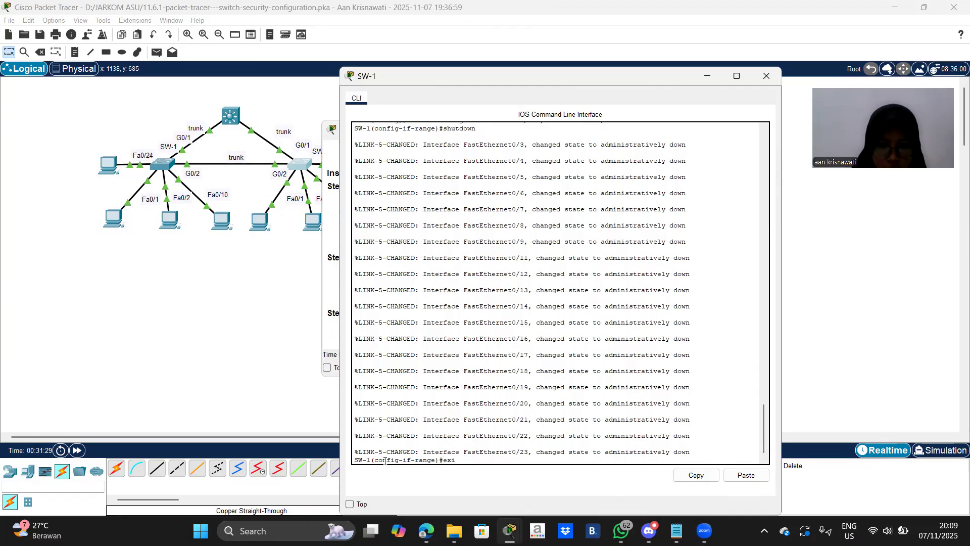
key("Return")
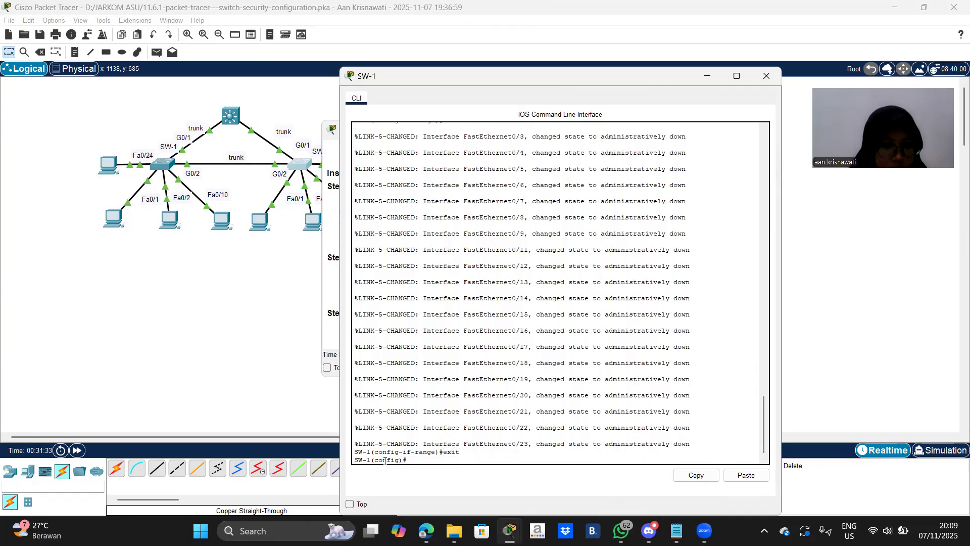
Create VLAN 999 on SW-1, name it BlackHole and exit VLAN configuration.
type("vla")
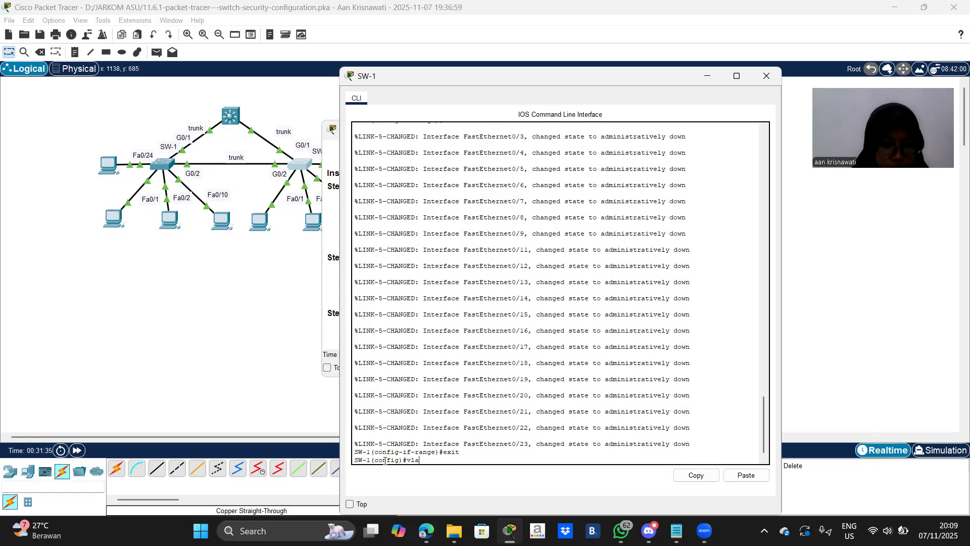
type("n 999")
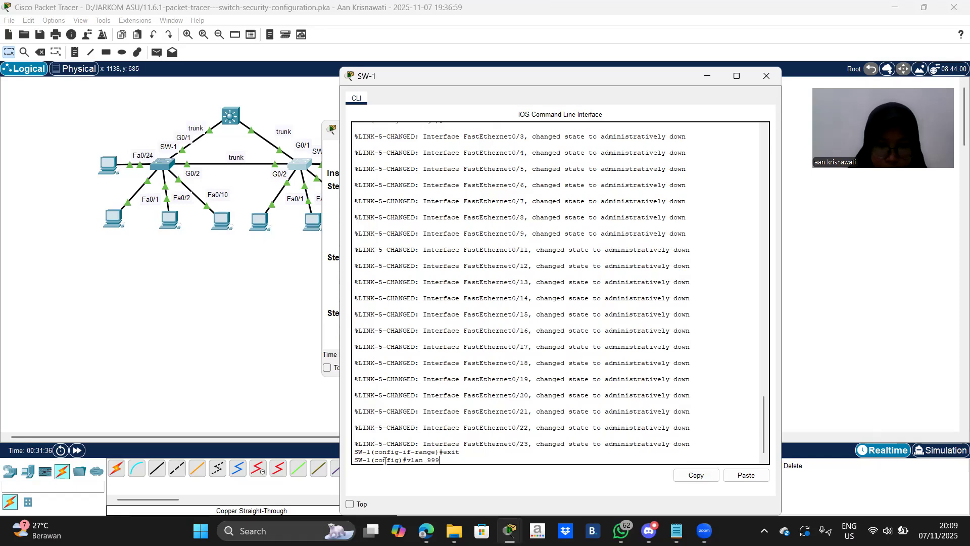
key("Return")
type("nam")
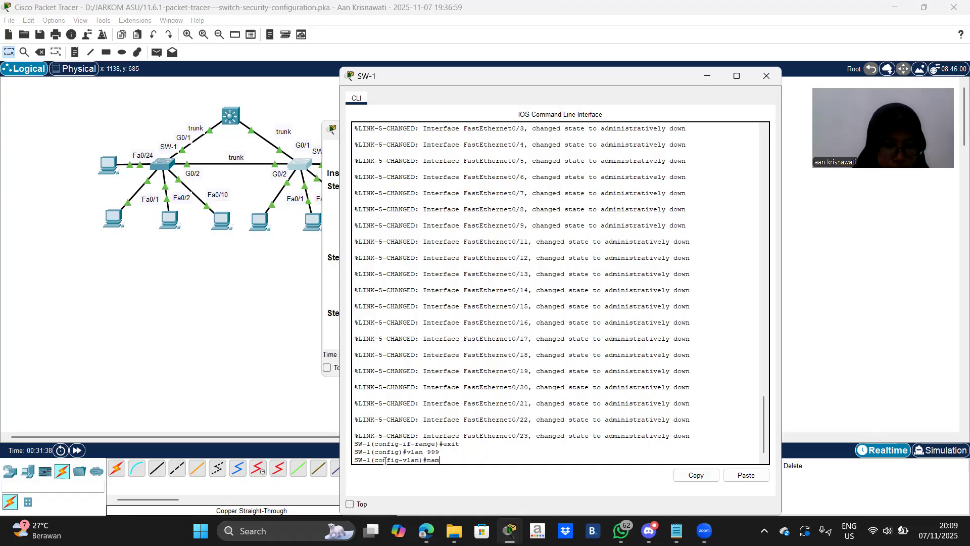
type("e Blac")
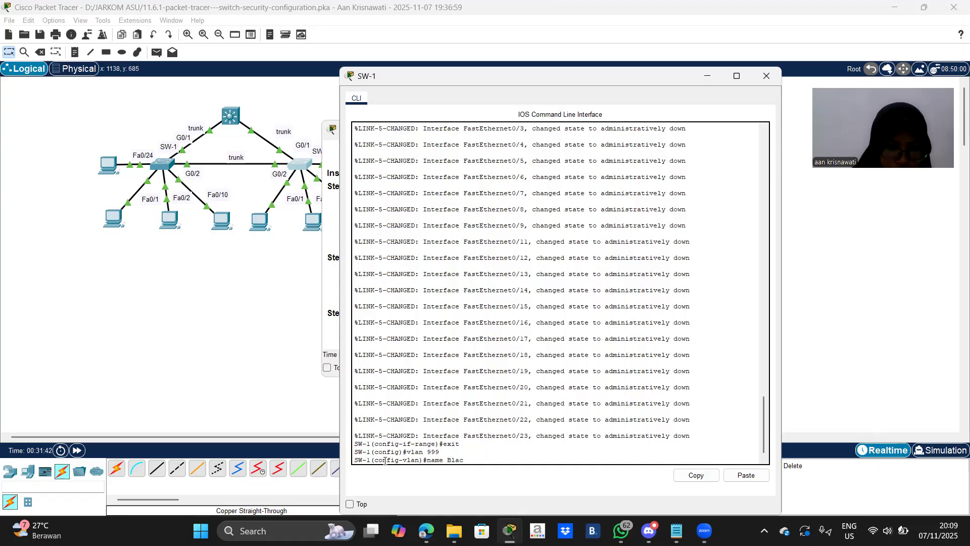
type("kHole")
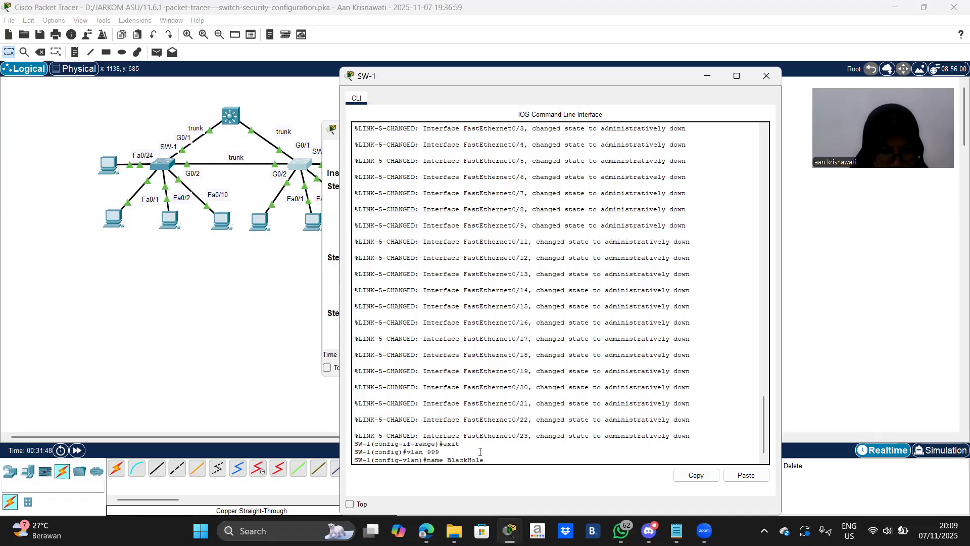
key("Return")
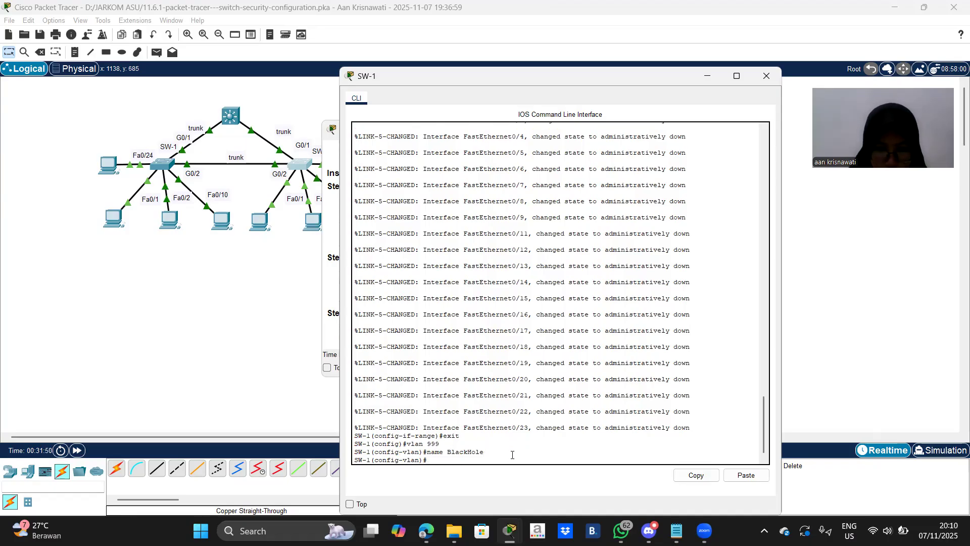
type("exit")
key("Return")
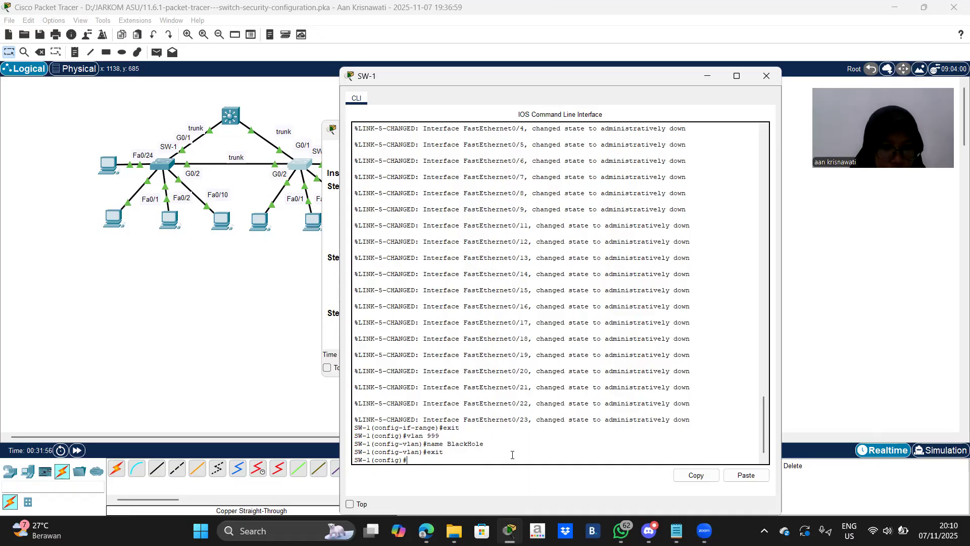
Reenter interface range configuration on SW-1 for the unused ports FastEthernet0/3-9 and FastEthernet0/11-23.
type("interface range Fas")
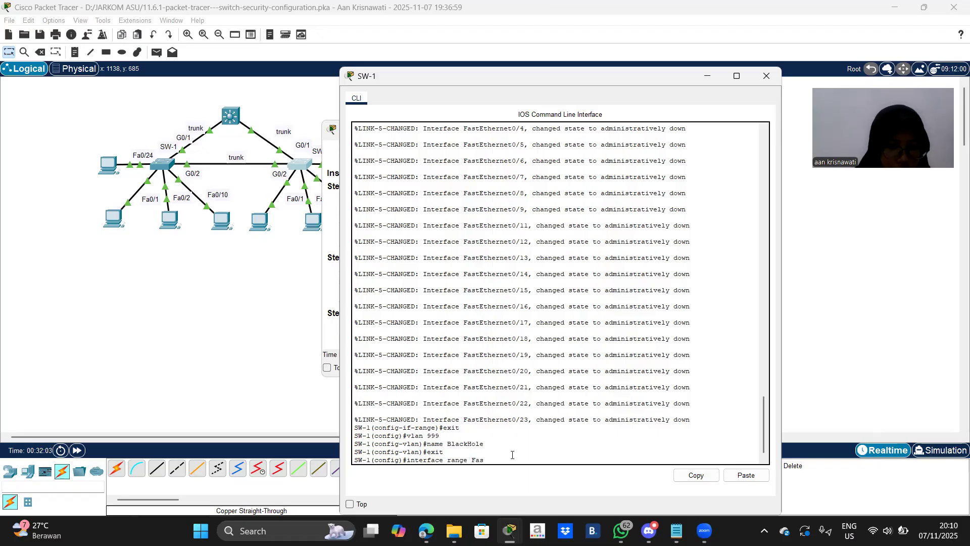
type("tEthernet")
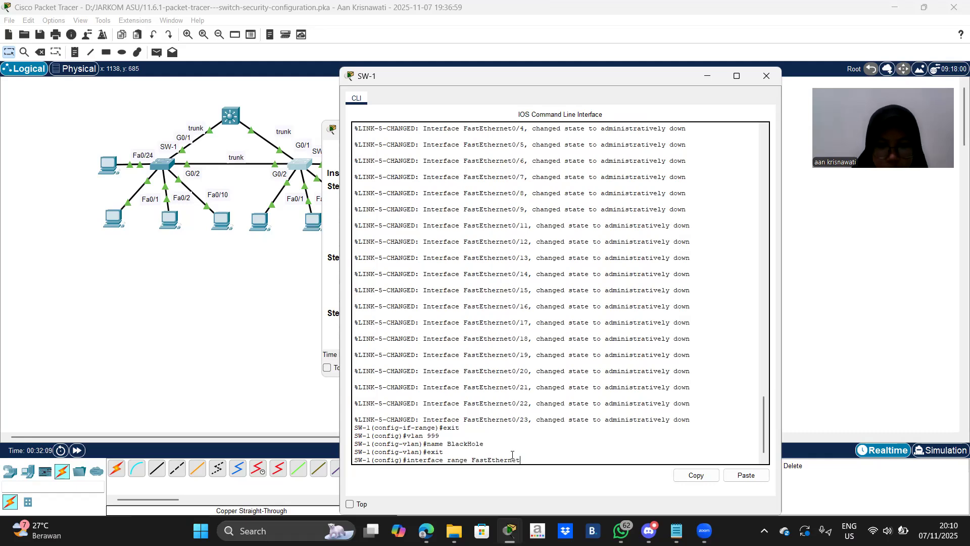
type("0/")
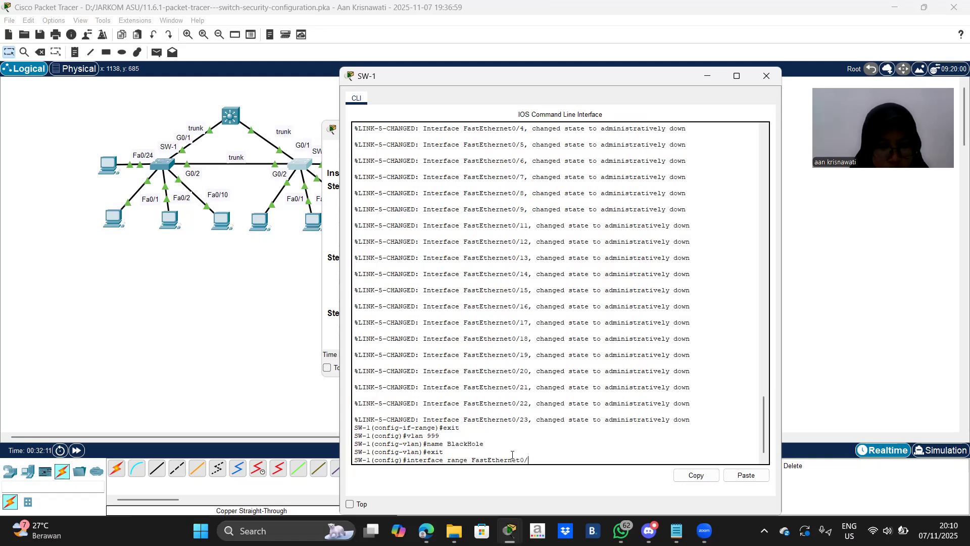
type("3-9, Fas")
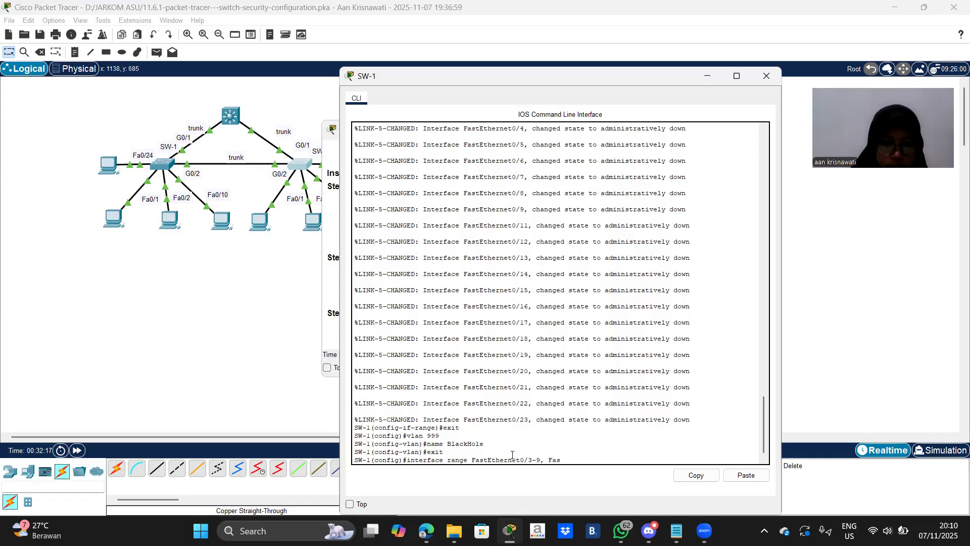
type("t E\\")
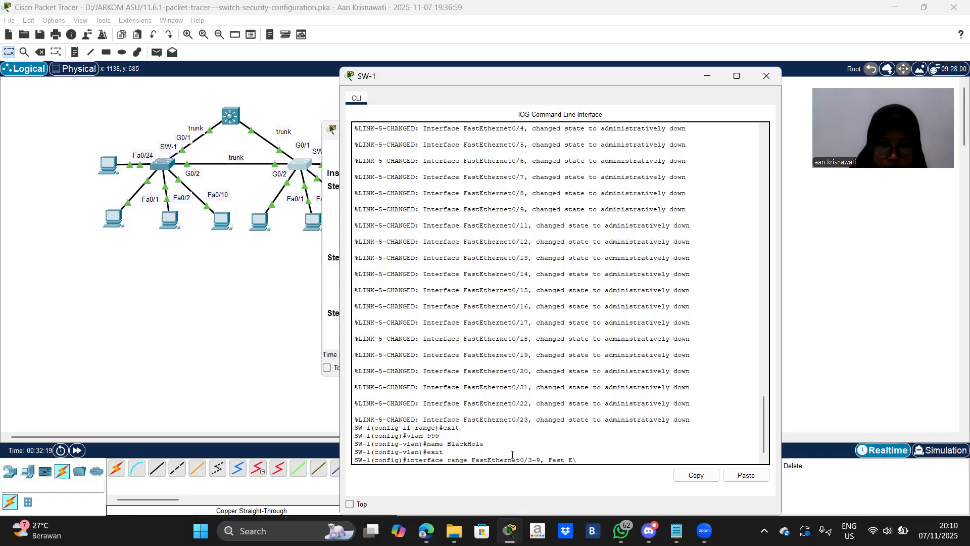
key("BackSpace")
key("BackSpace")
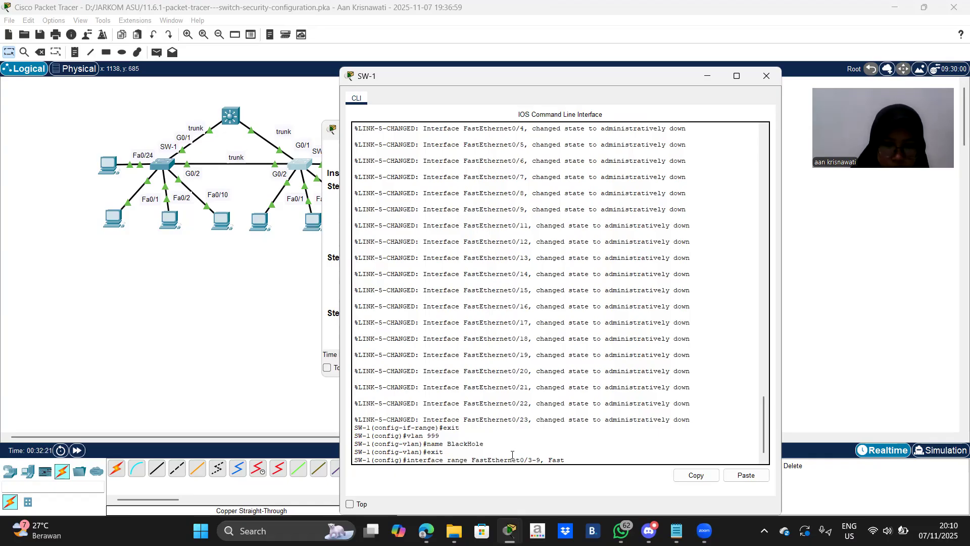
type("eTHERNET")
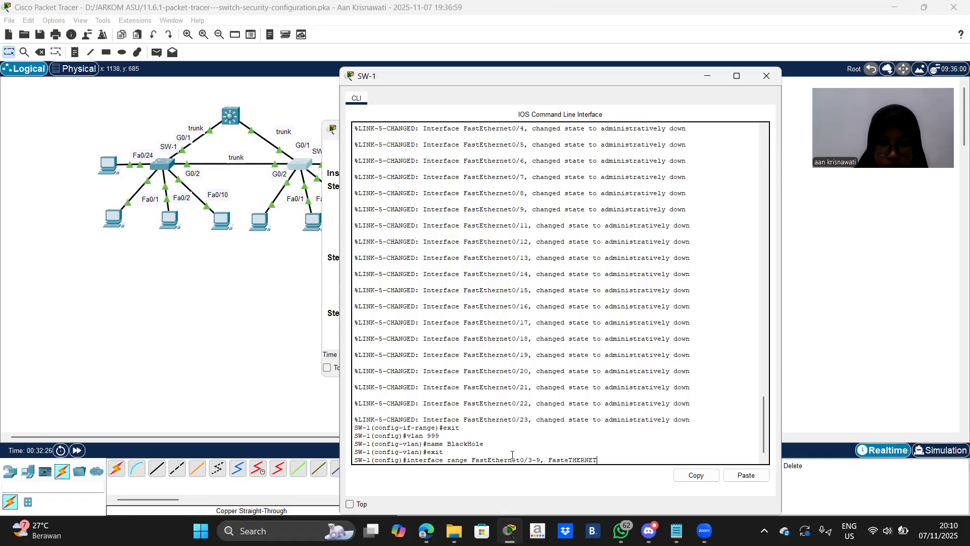
key("BackSpace")
key("BackSpace")
key("BackSpace")
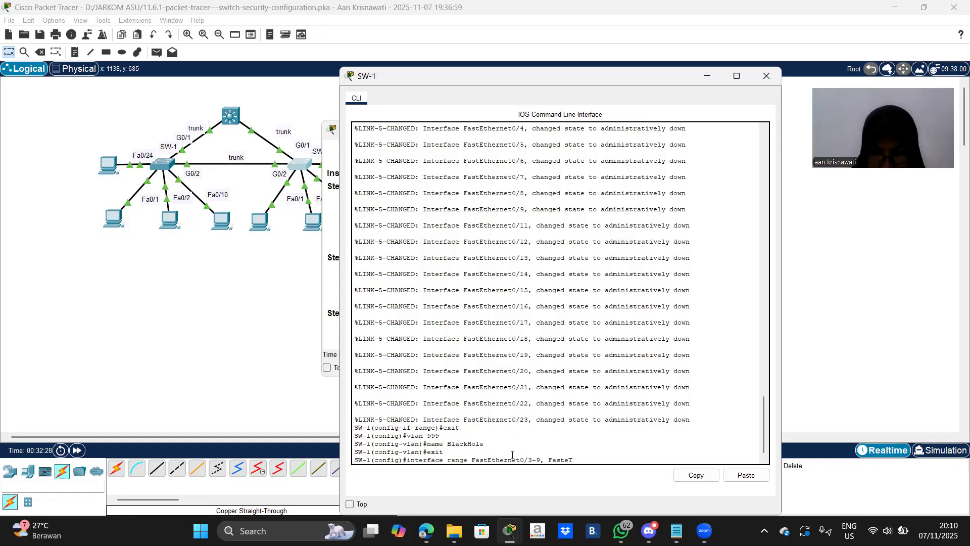
type("hernet")
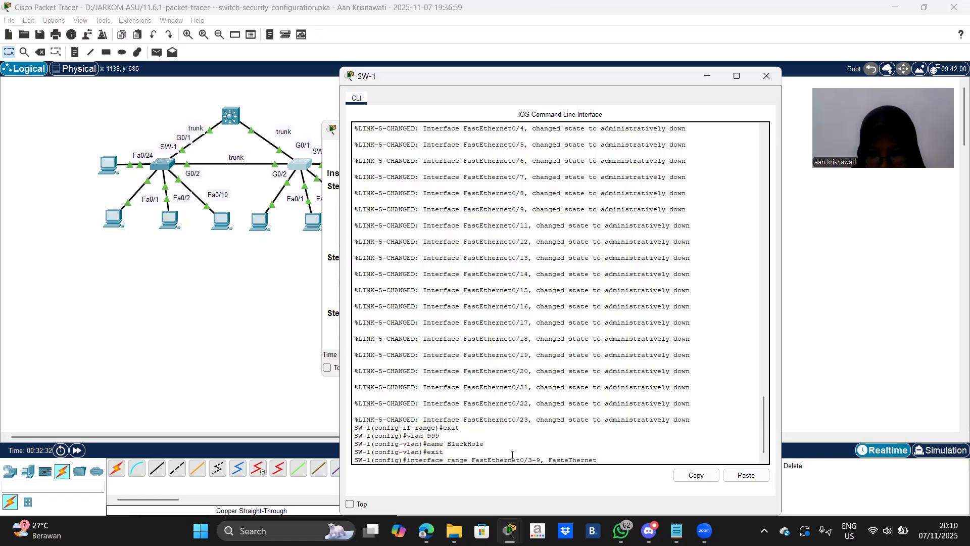
key("BackSpace")
key("BackSpace")
key("BackSpace")
key("BackSpace")
key("BackSpace")
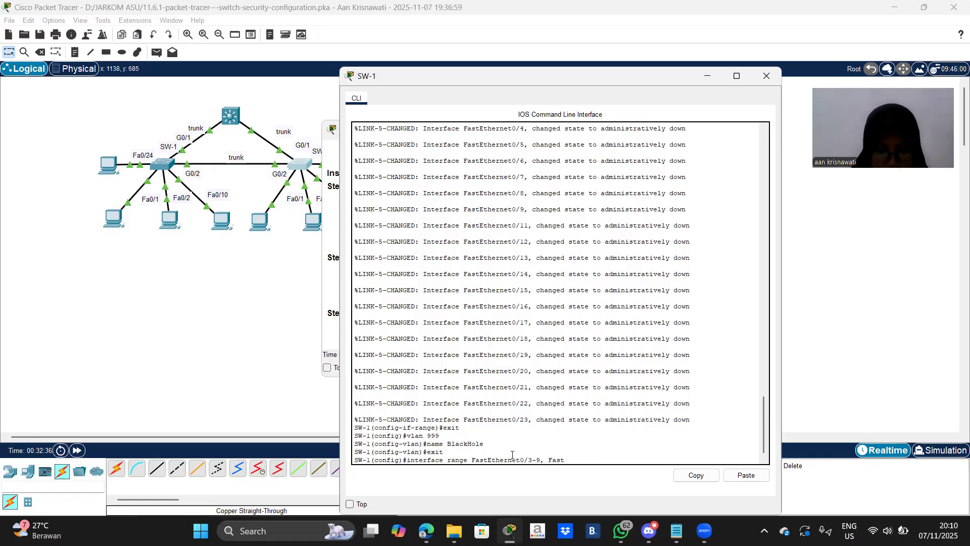
type("Ether")
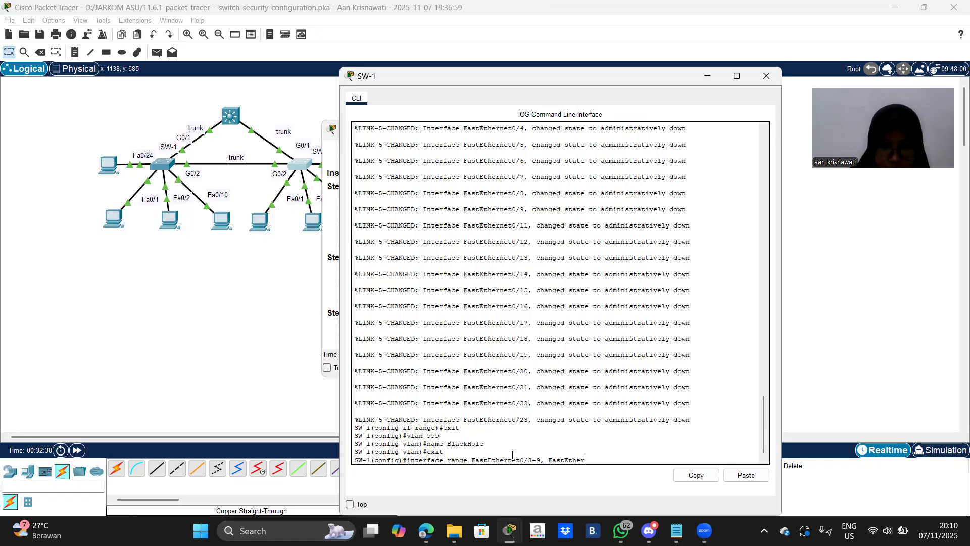
type("net")
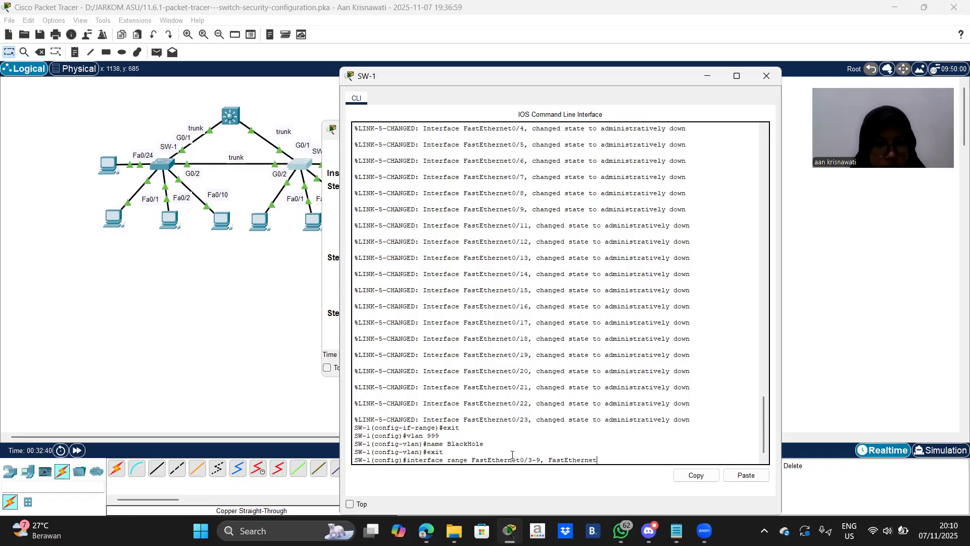
type("0/11")
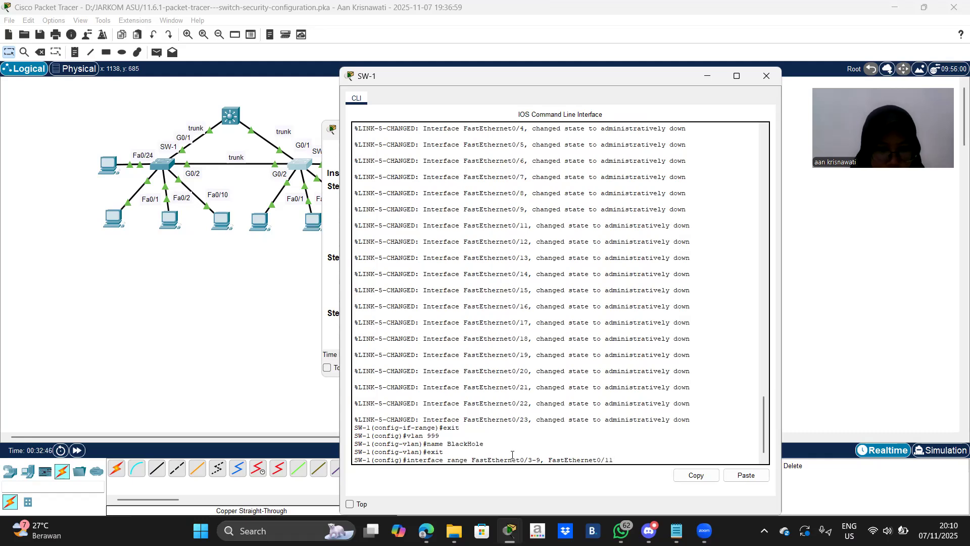
type("-2")
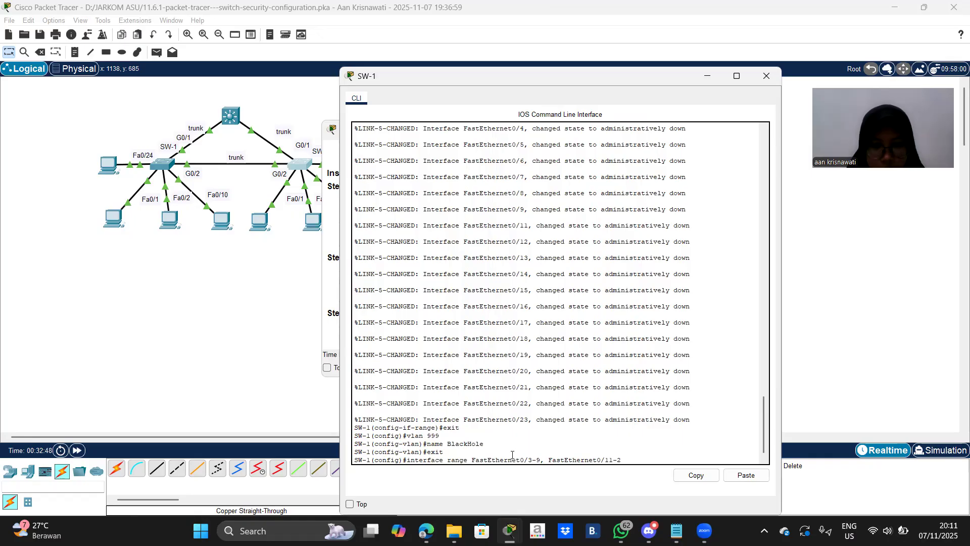
type("3")
key("Return")
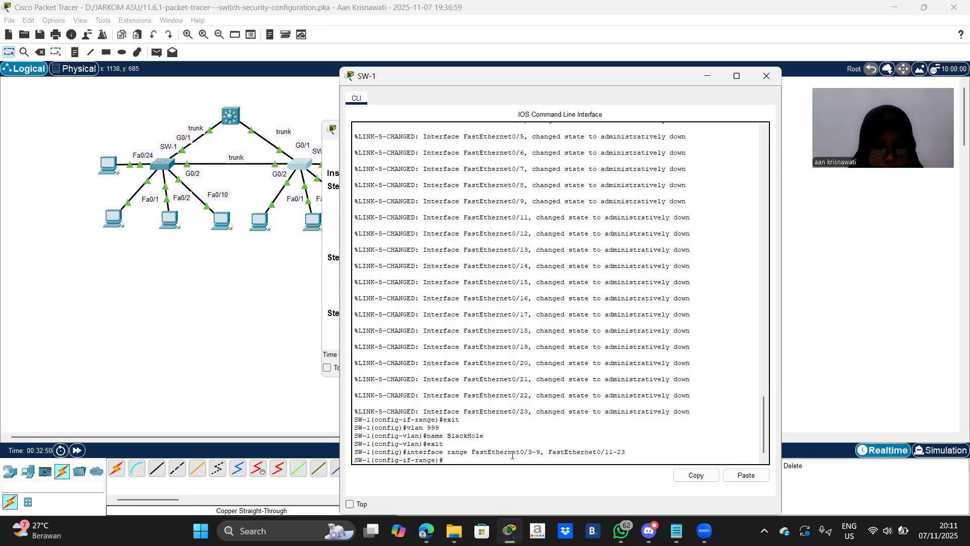
Assign the selected unused ports on SW-1 to access VLAN 999.
type("switchport")
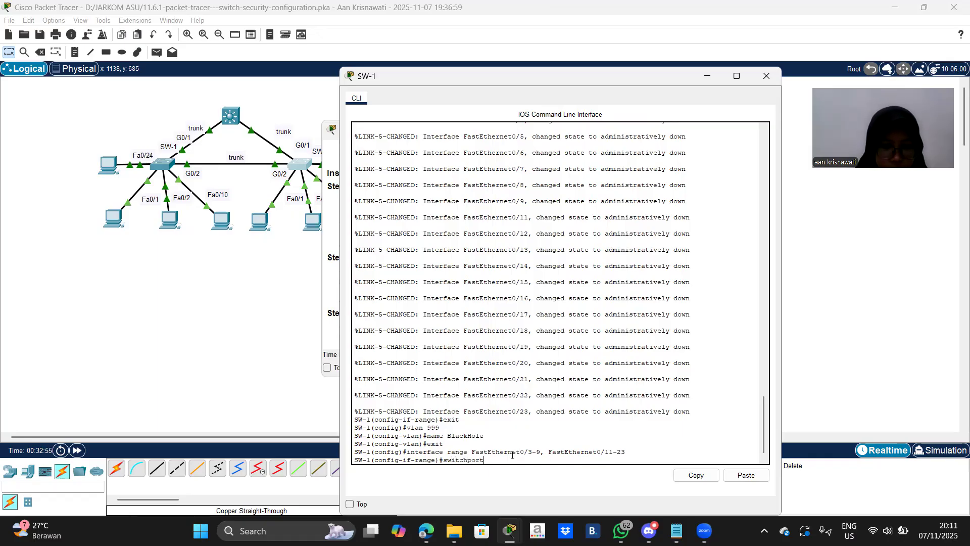
type(" access v")
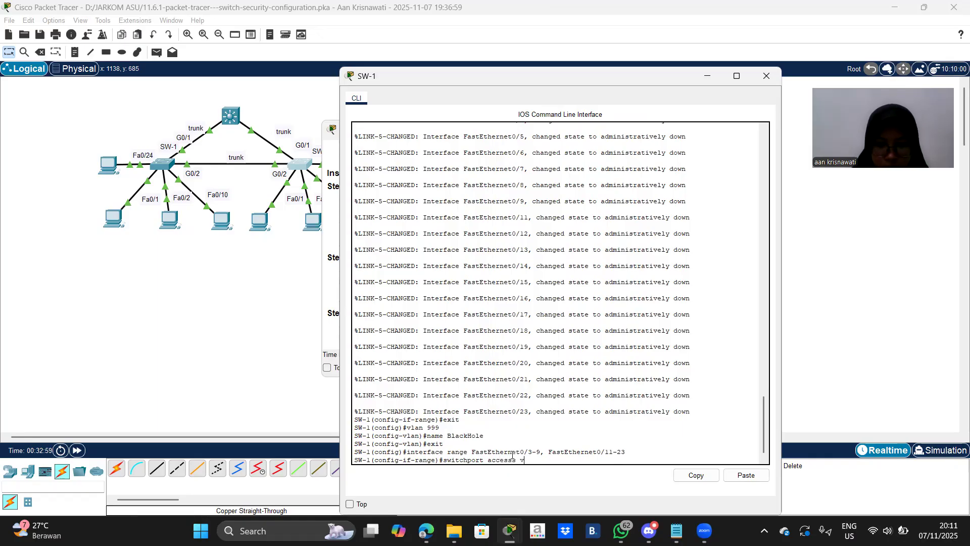
type("lan 999")
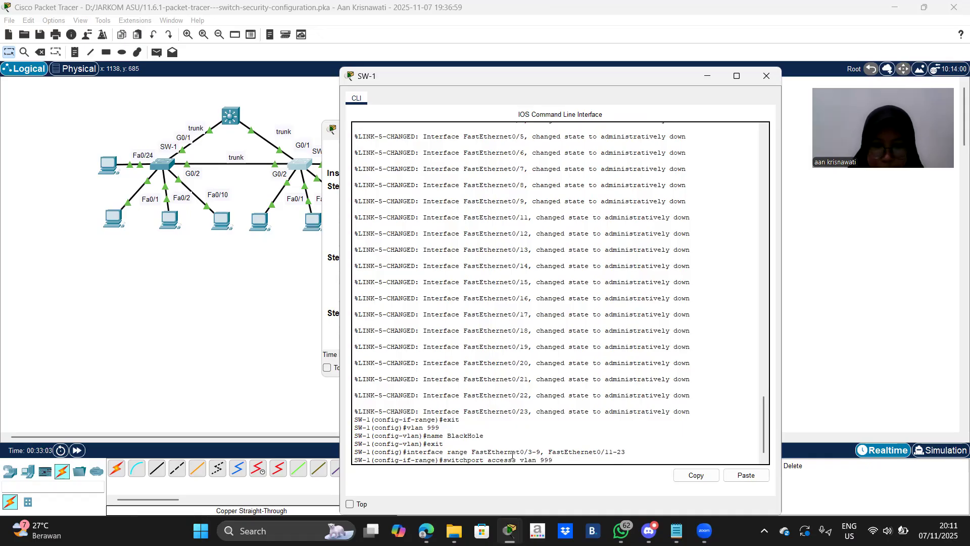
key("Return")
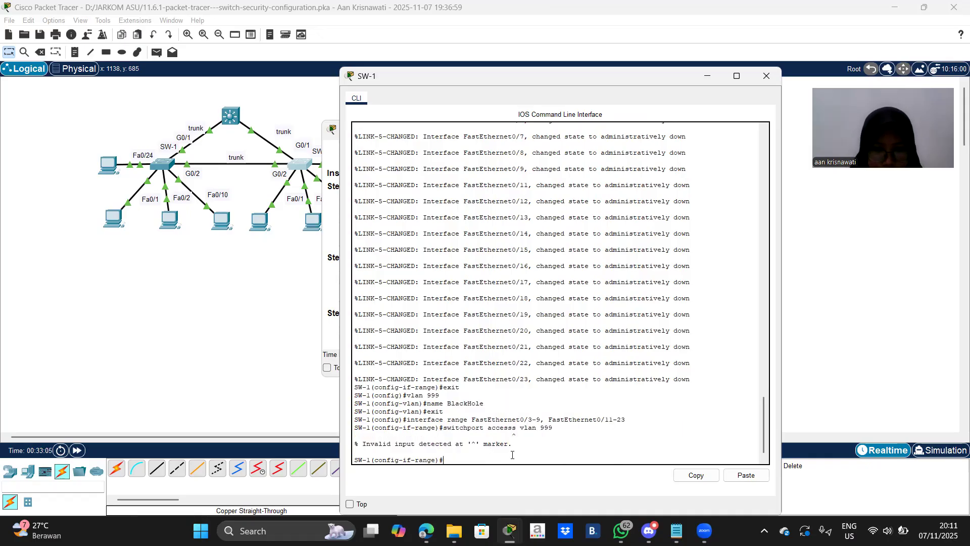
key("Up")
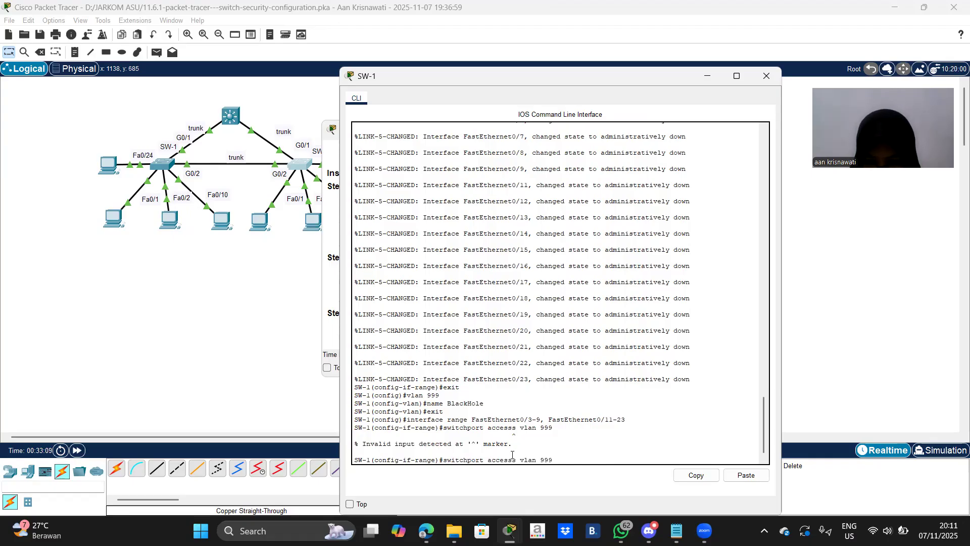
key("BackSpace")
key("Return")
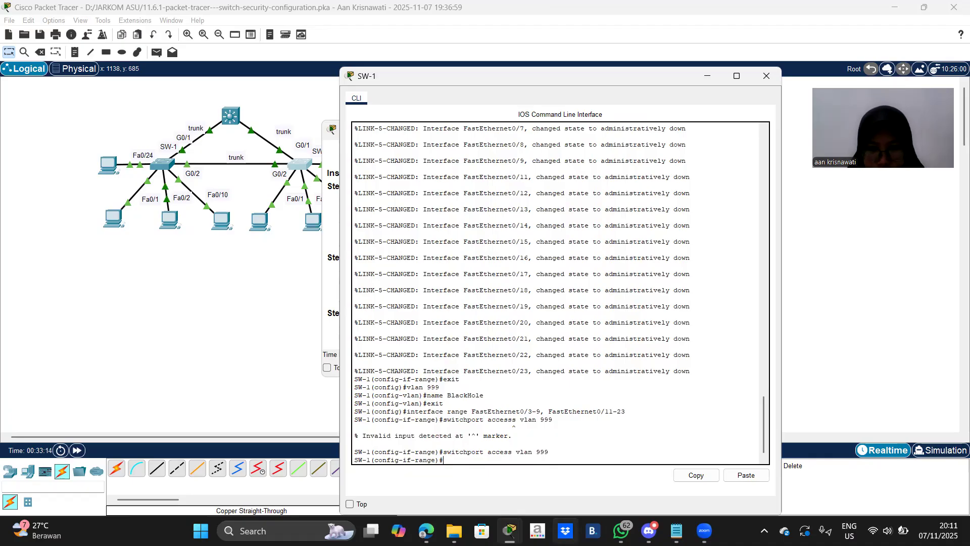
Review the Step 3 port security requirements in the activity instructions and exit interface range configuration on SW-1.
left_click(326, 318)
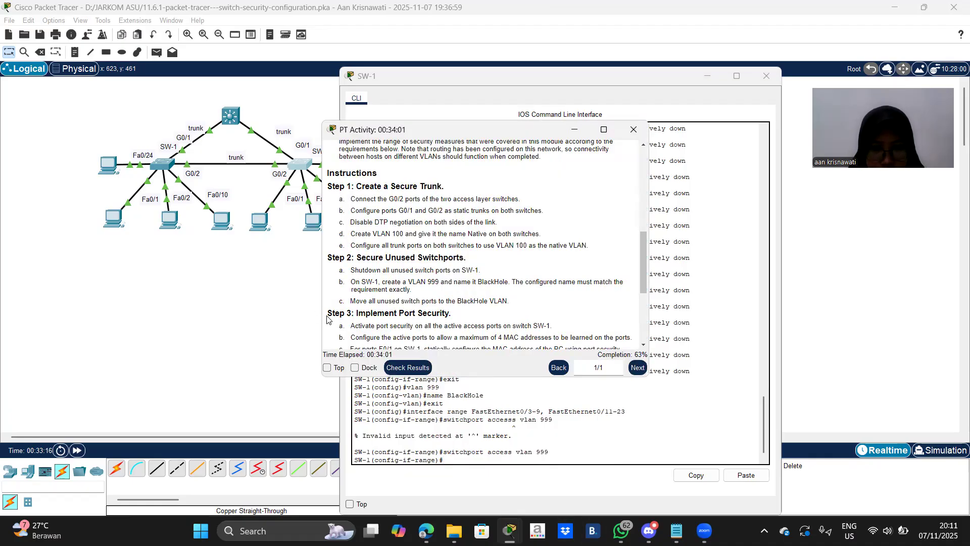
scroll(492, 282, "down", 3)
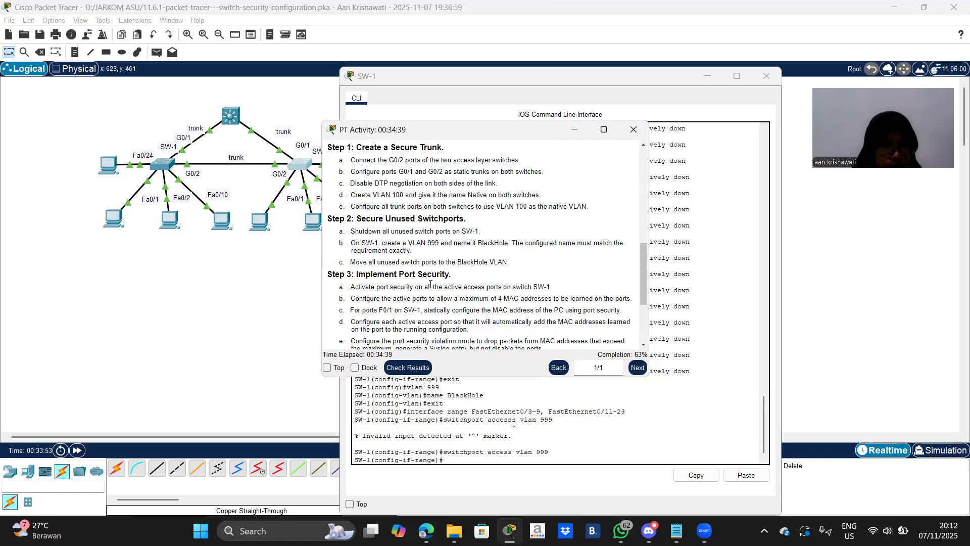
scroll(423, 294, "down", 2)
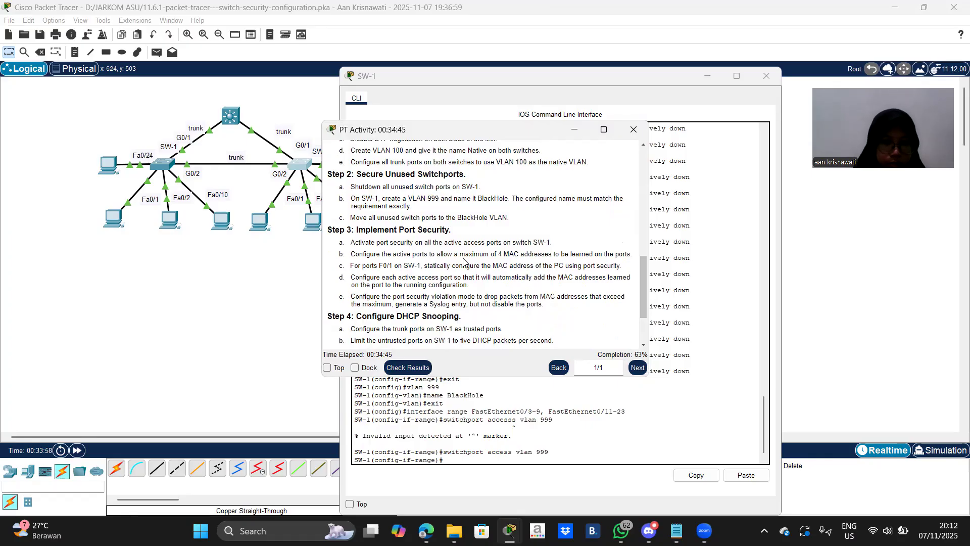
left_click(479, 461)
type("exit")
key("Return")
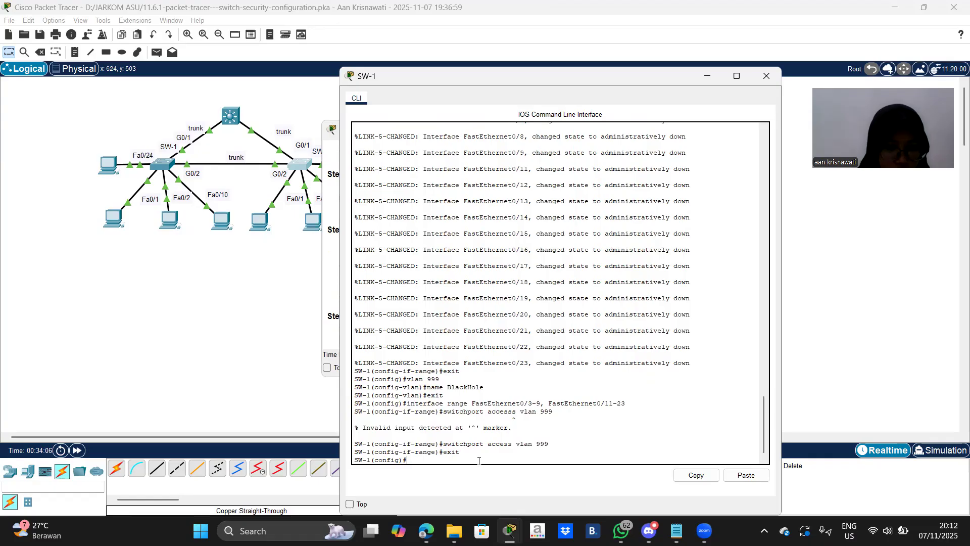
Enter interface range configuration on SW-1 for the active ports FastEthernet0/1, FastEthernet0/2, FastEthernet0/10 and FastEthernet0/24.
key("BackSpace")
key("BackSpace")
key("BackSpace")
type("terf")
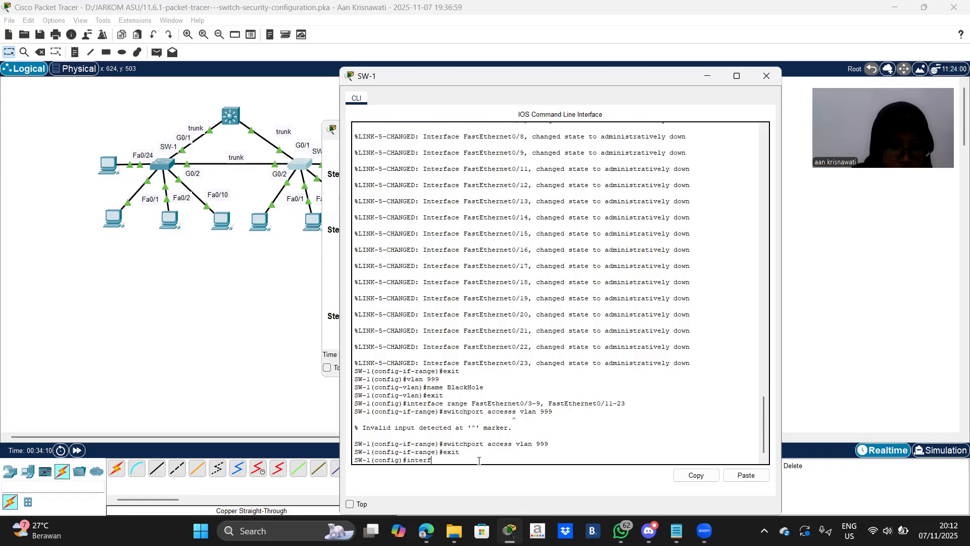
type("ace range")
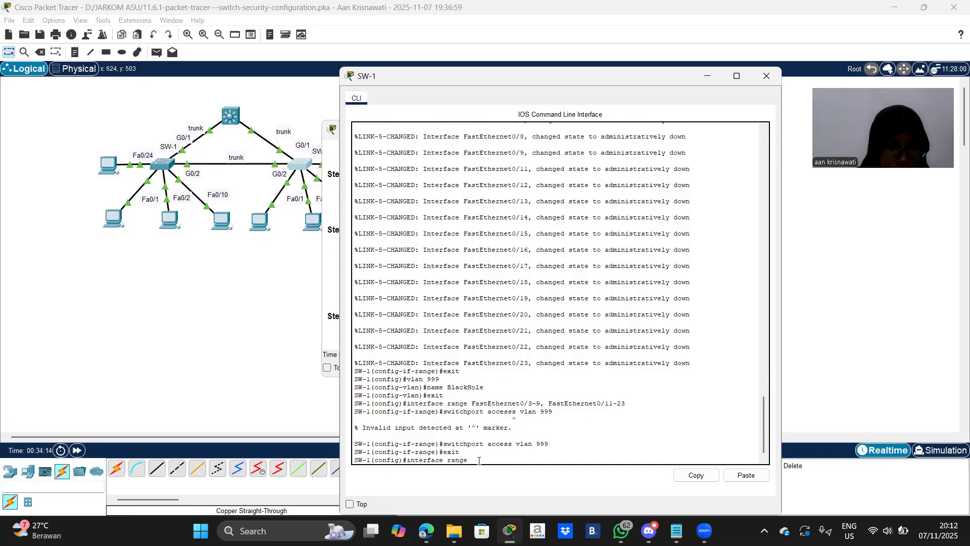
type("Fas")
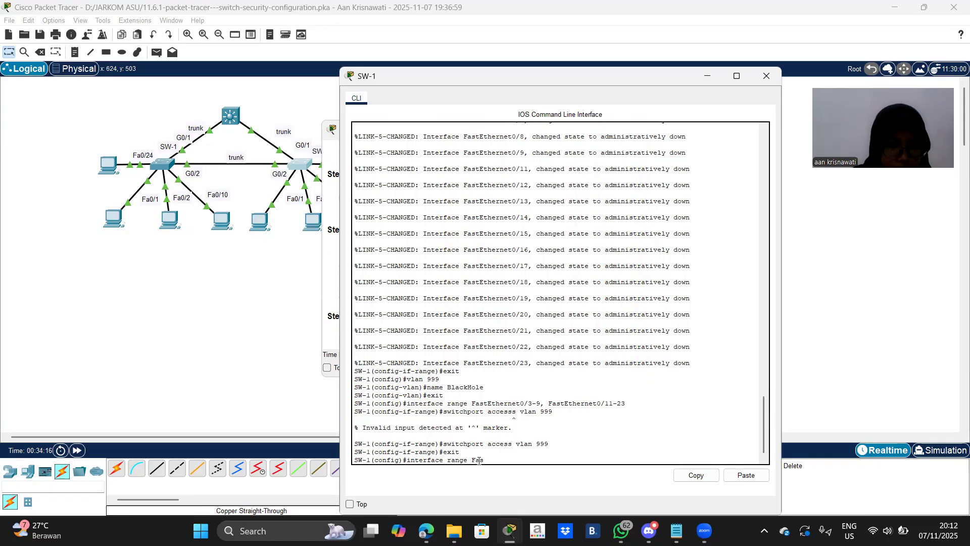
type("tEthernet0/1, Fast")
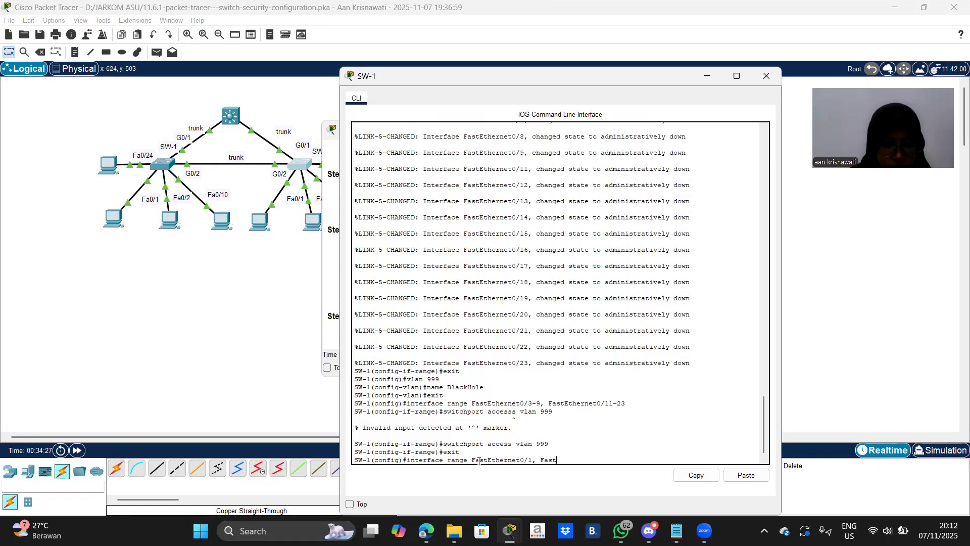
type("Ethernet")
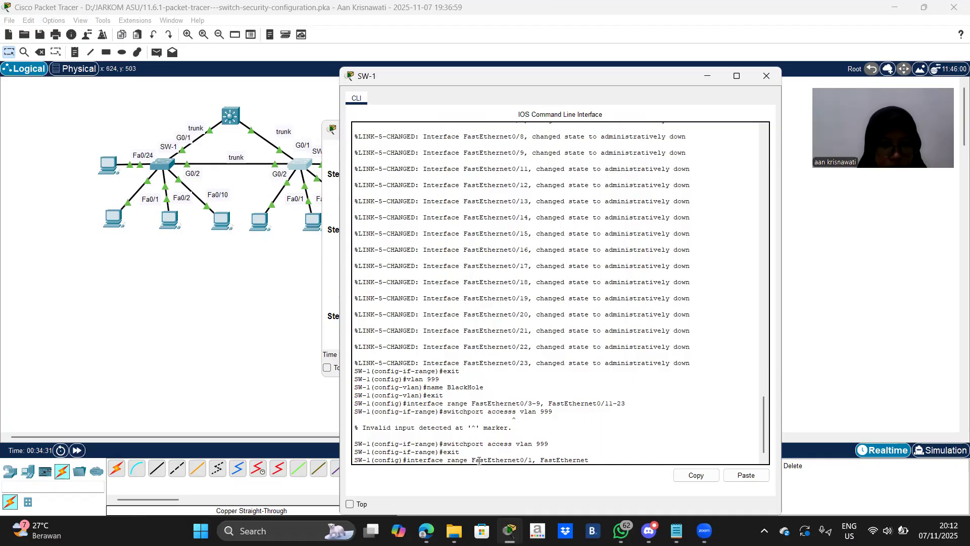
type(" 0/2")
type(", F")
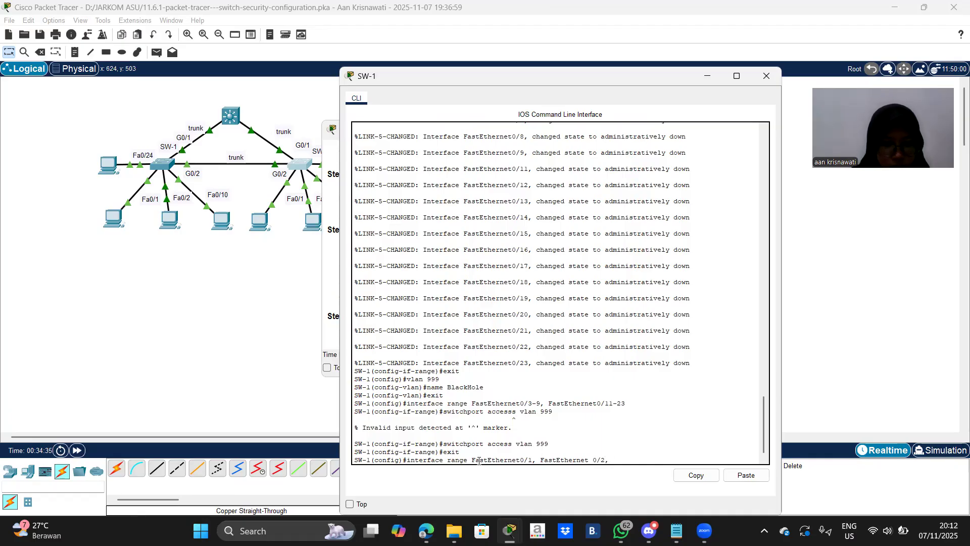
type("as")
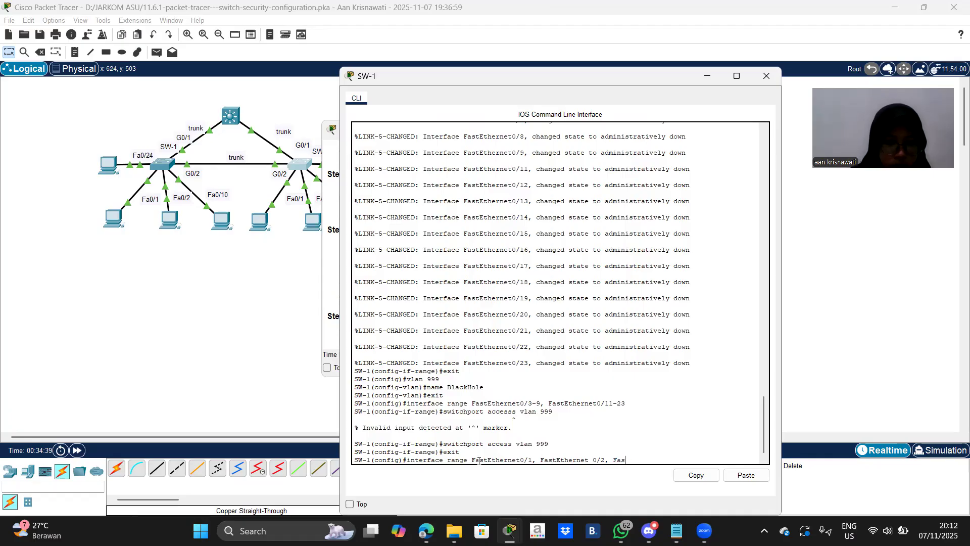
type("rEthernet")
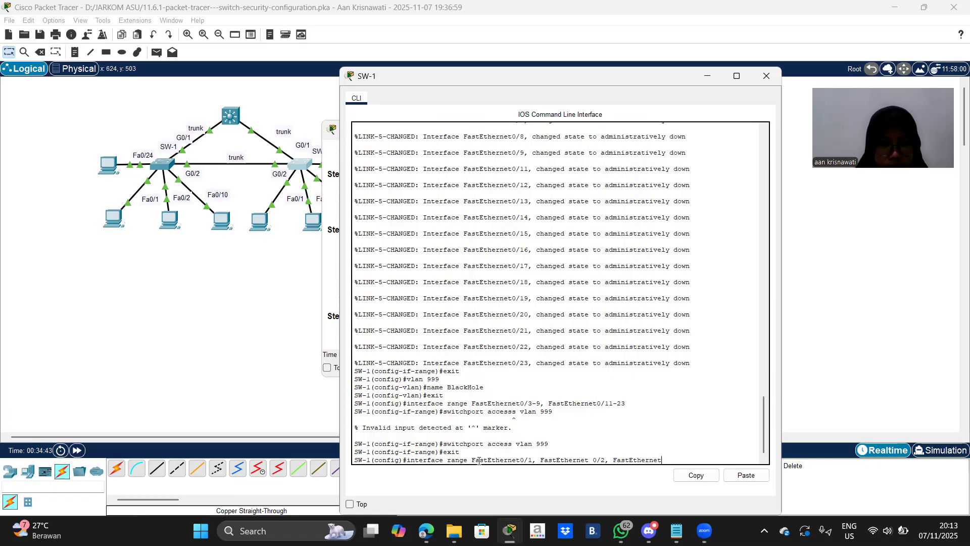
type("0/10")
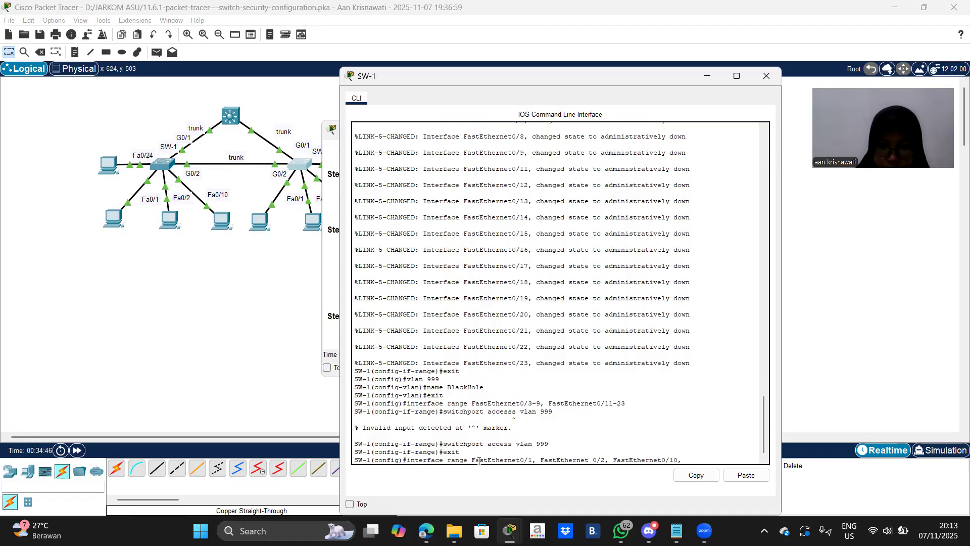
type(", Fa")
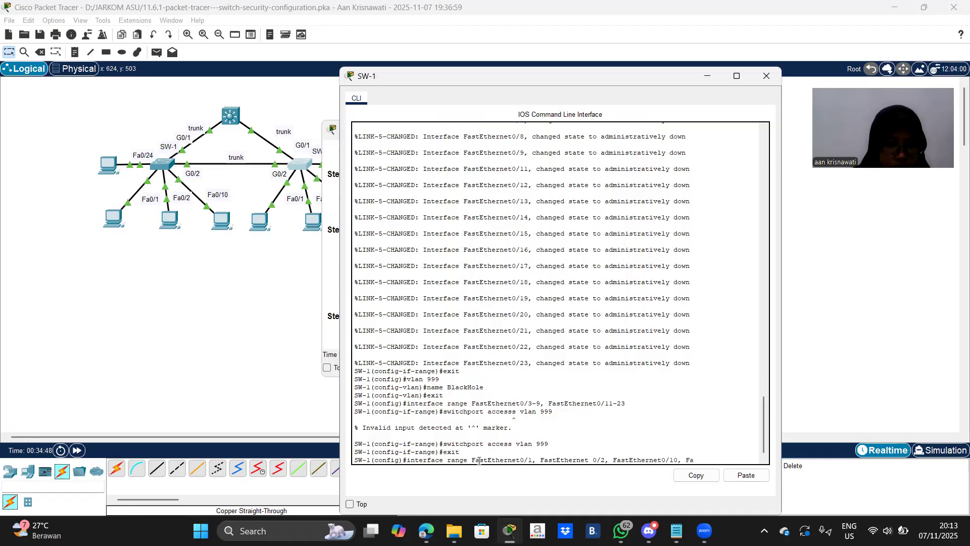
type("t")
key("BackSpace")
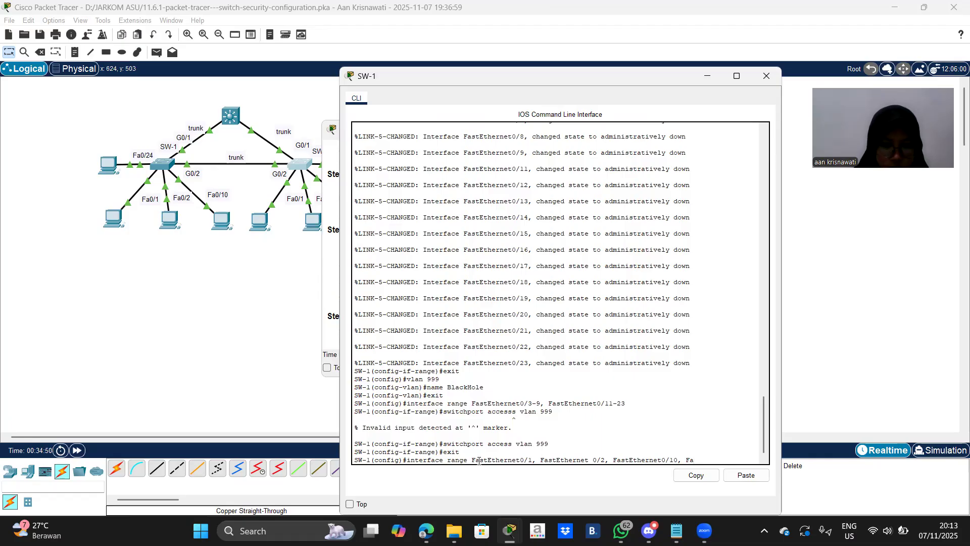
type("stEther")
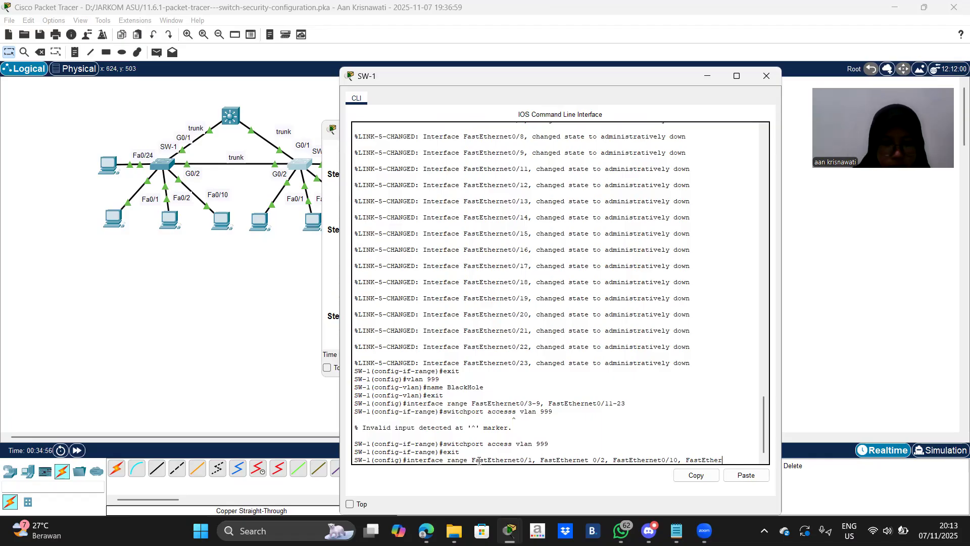
type("ntet")
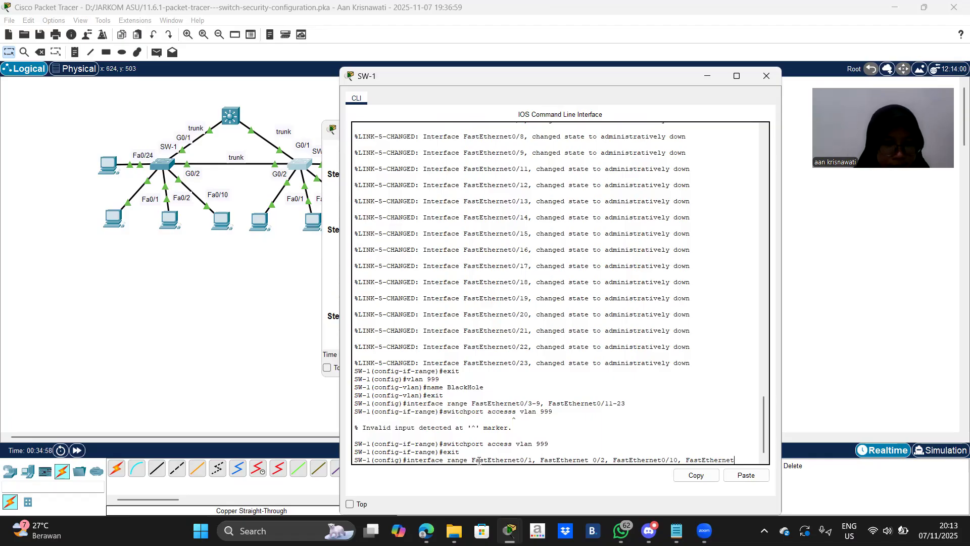
type("0/24")
key("Return")
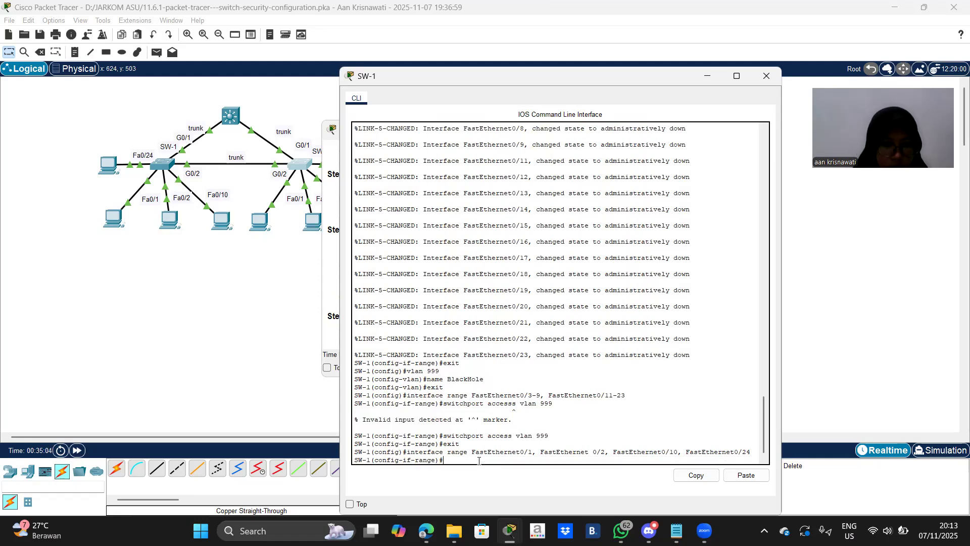
Set the selected active ports on SW-1 to switchport access mode.
type("s")
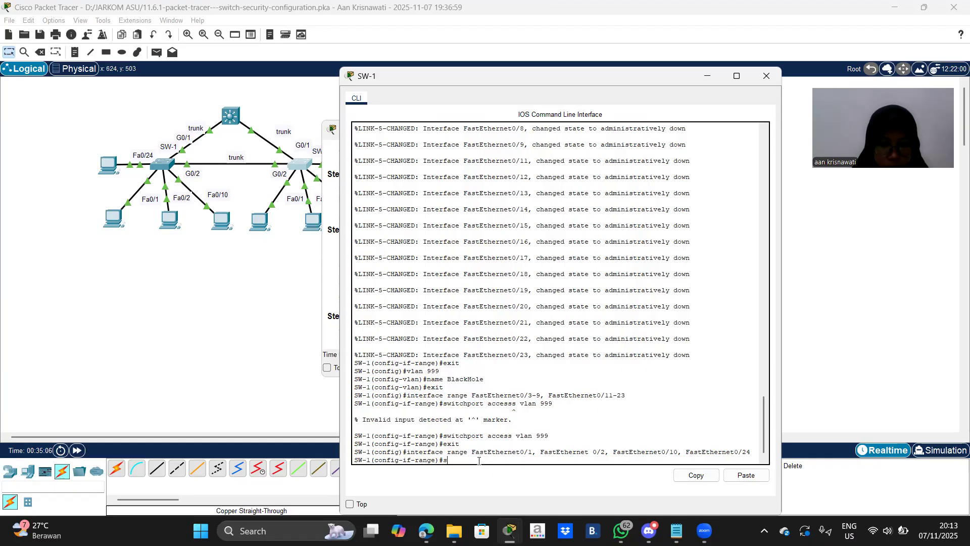
type("witchport m")
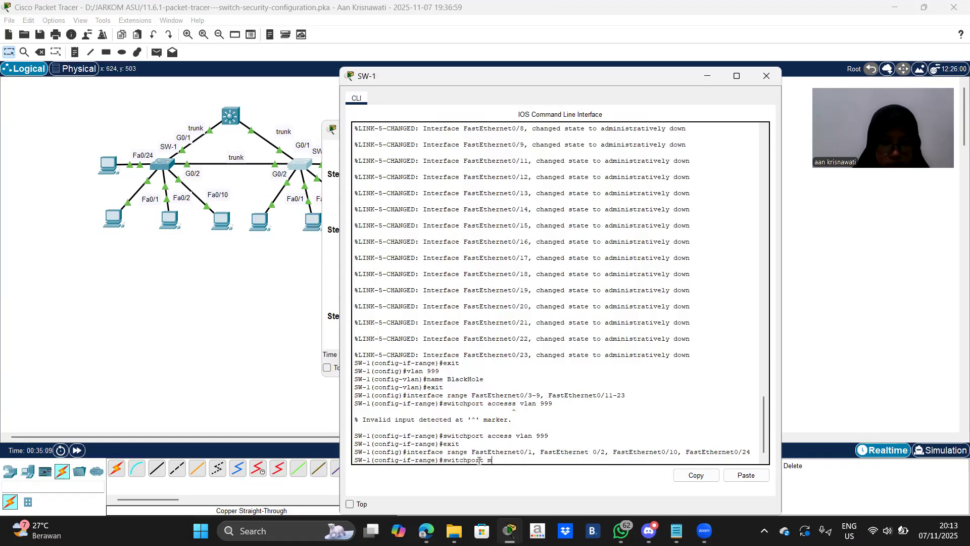
type("ode access")
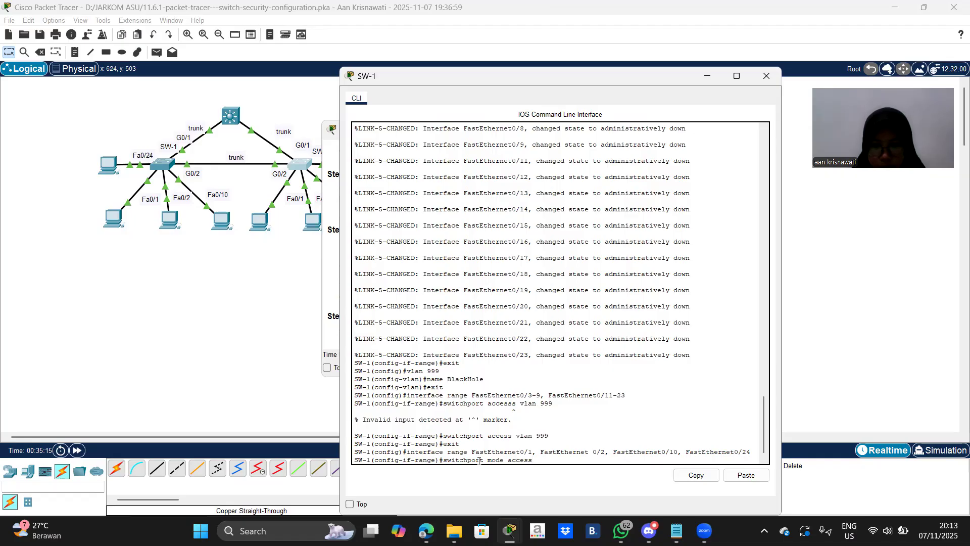
key("Return")
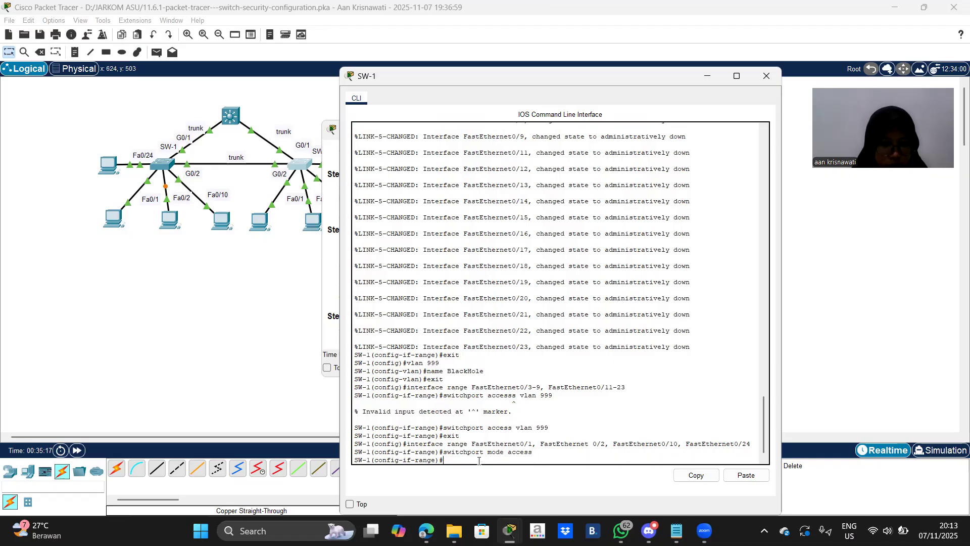
Enable port security on the selected active ports of SW-1 and exit interface range configuration.
key("Up")
key("BackSpace")
key("BackSpace")
key("BackSpace")
key("BackSpace")
key("BackSpace")
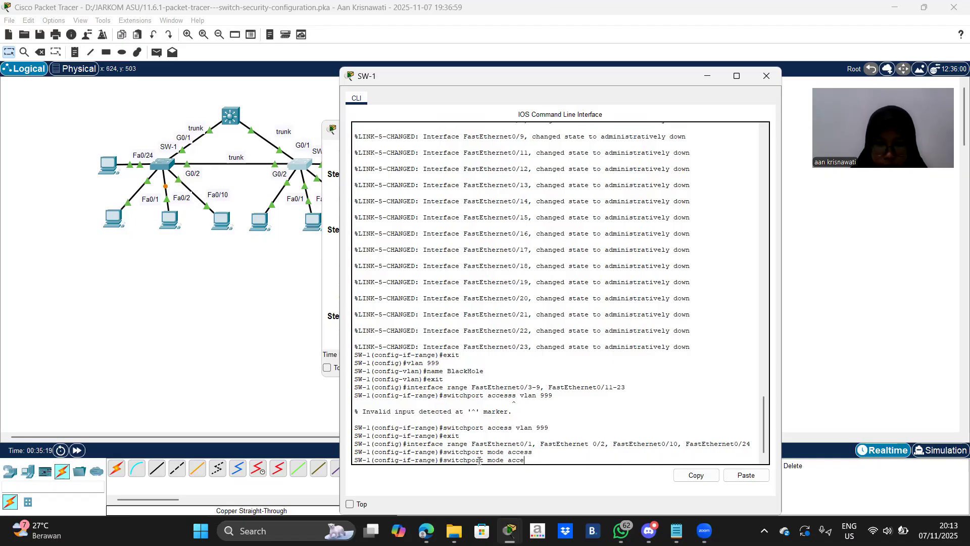
key("BackSpace")
key("BackSpace")
key("BackSpace")
type("port")
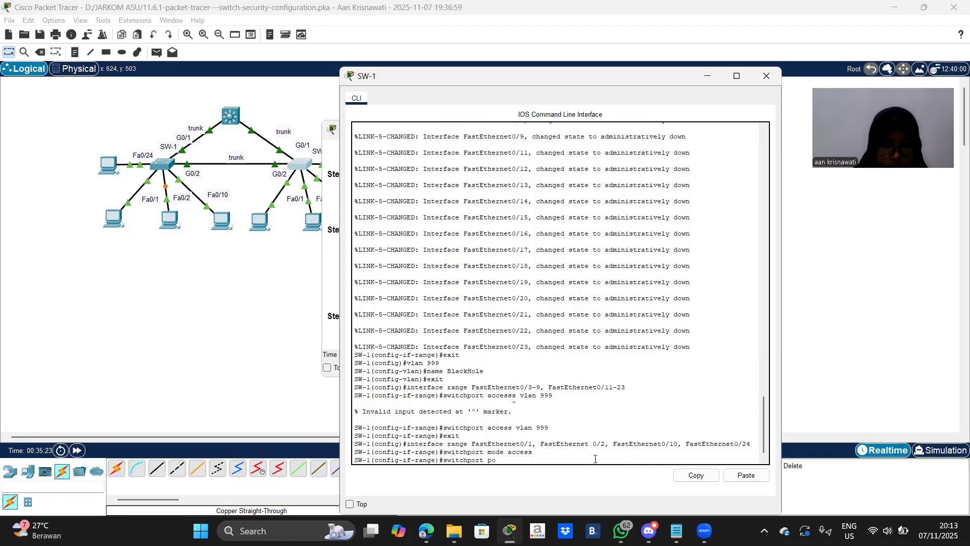
type("-security")
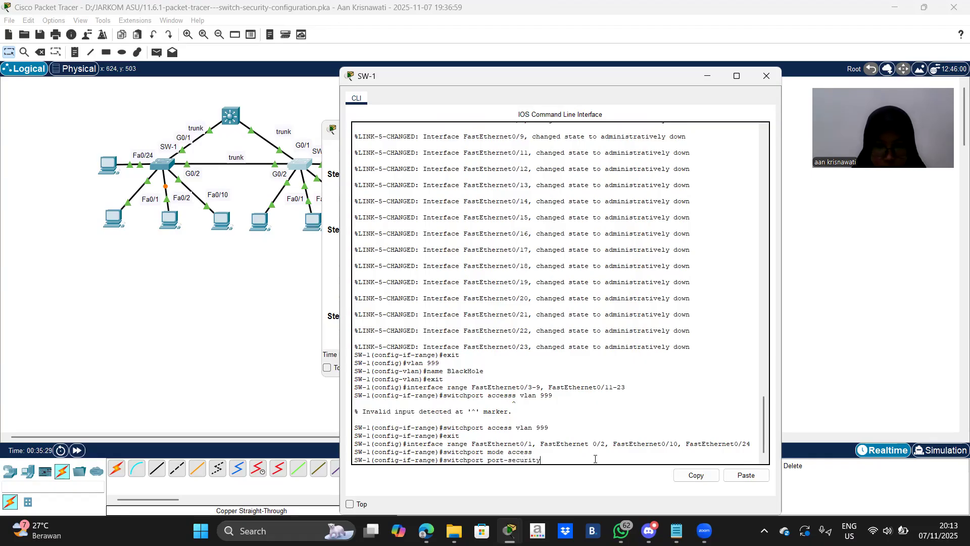
key("Return")
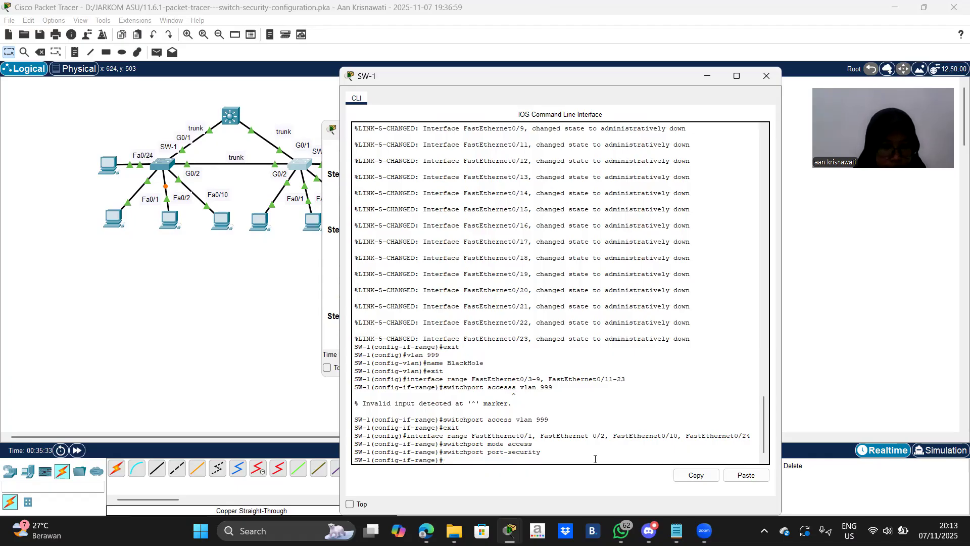
type("exit")
key("Return")
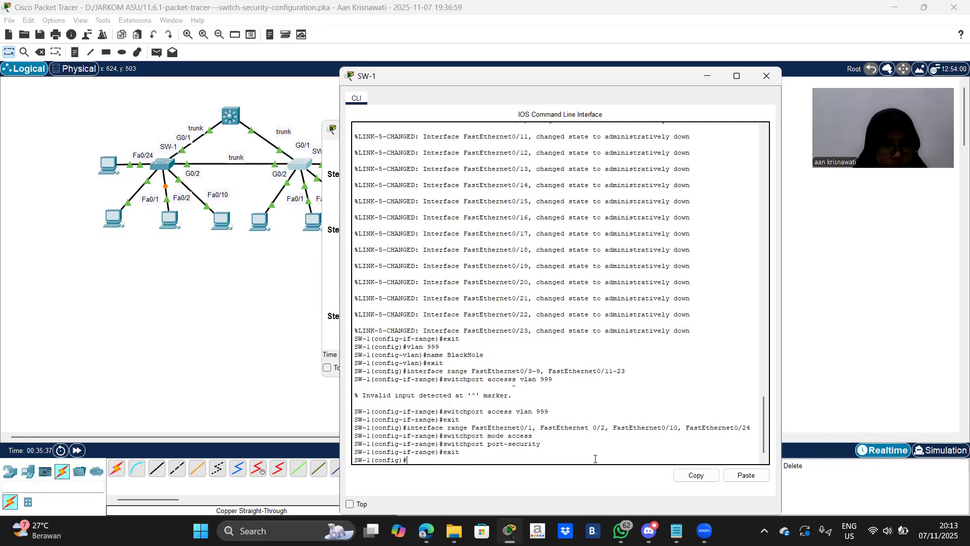
type("interfac")
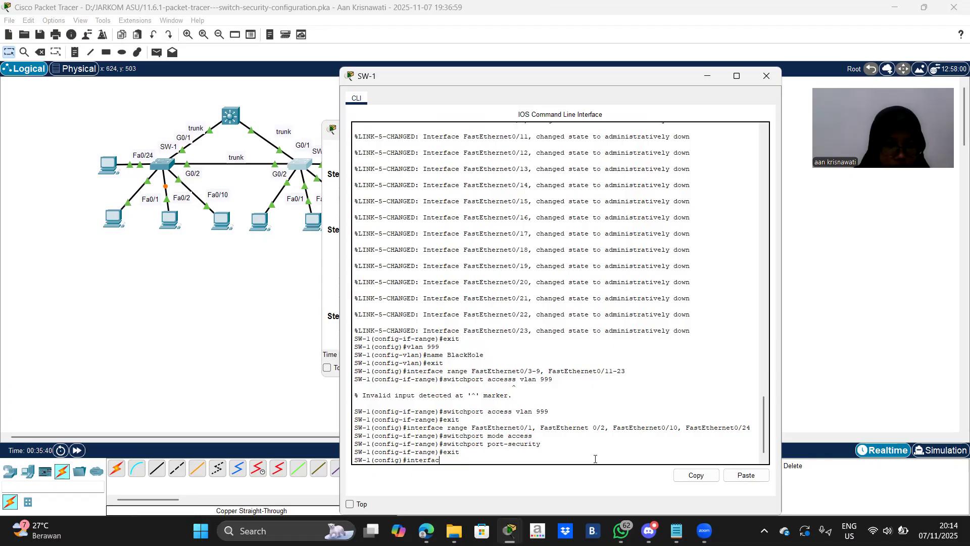
type("e rang")
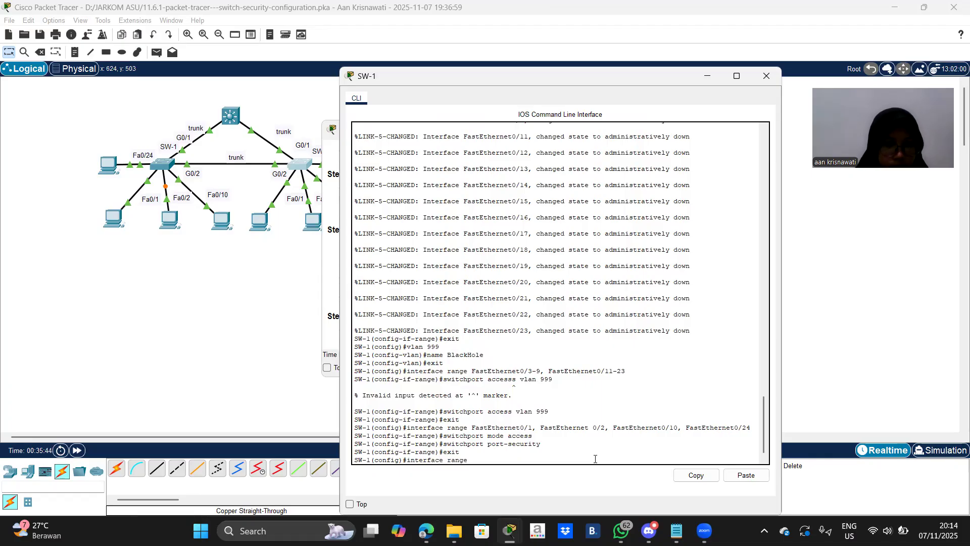
type("e")
key("BackSpace")
key("BackSpace")
key("BackSpace")
key("BackSpace")
key("BackSpace")
key("BackSpace")
key("BackSpace")
key("BackSpace")
key("BackSpace")
key("BackSpace")
key("BackSpace")
key("BackSpace")
key("BackSpace")
key("BackSpace")
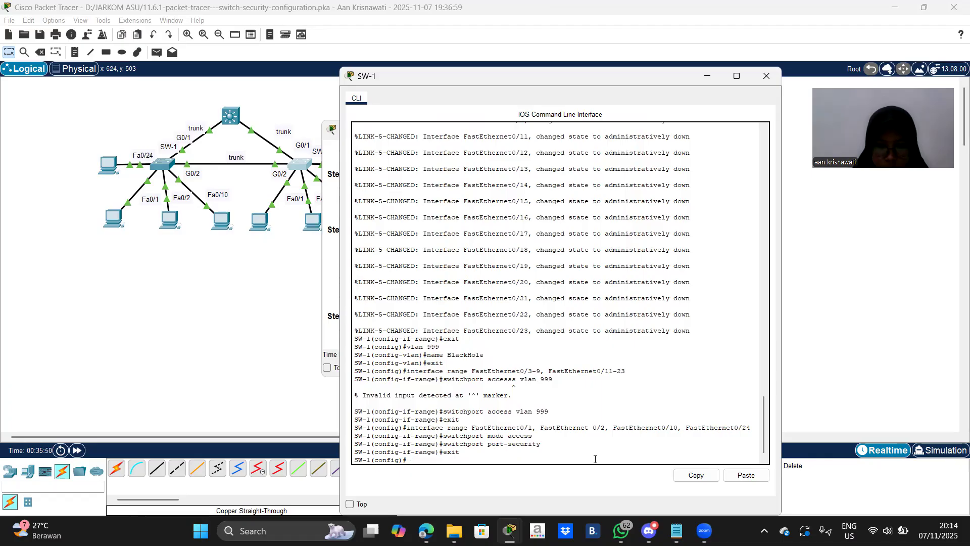
Reenter interface range configuration on SW-1 for FastEthernet0/1, FastEthernet0/2, FastEthernet0/10 and FastEthernet0/24.
type("switchport mode access")
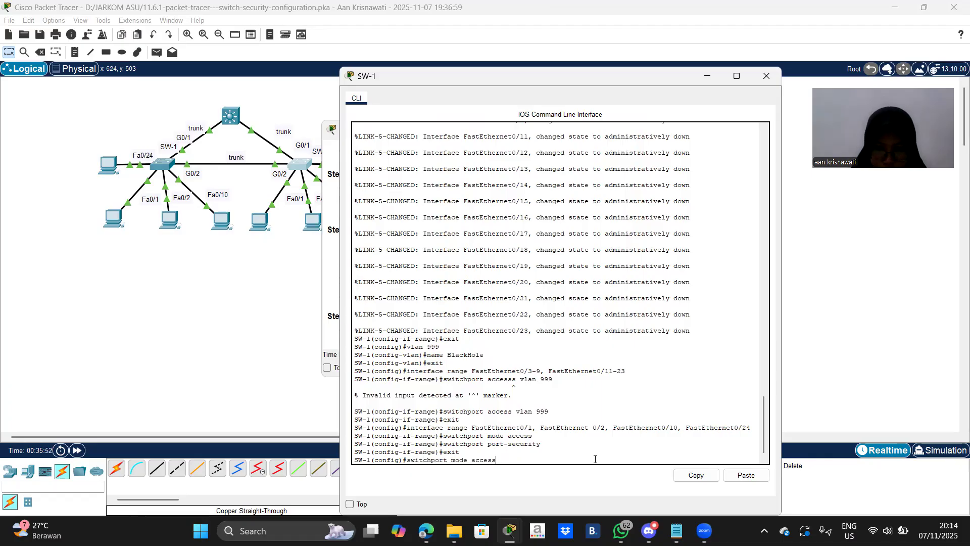
key("Up")
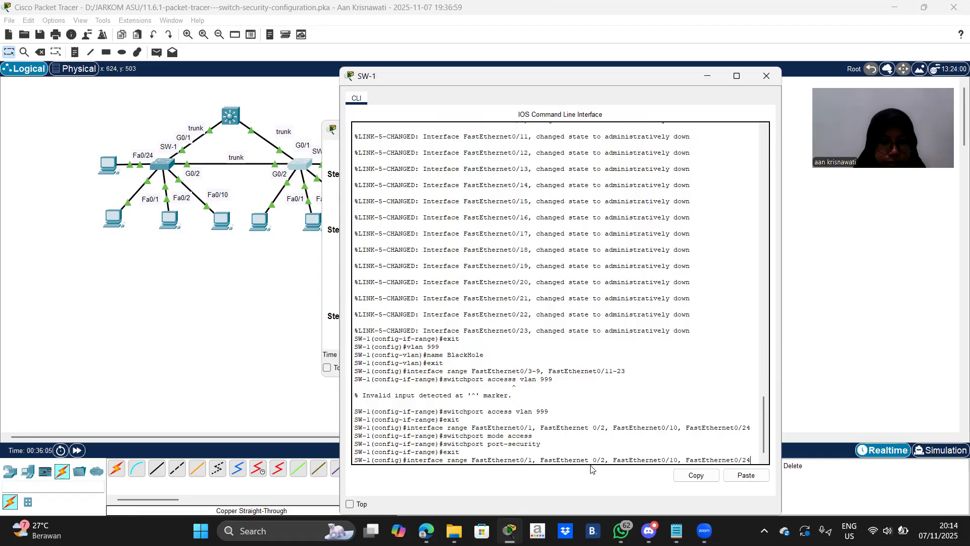
key("Return")
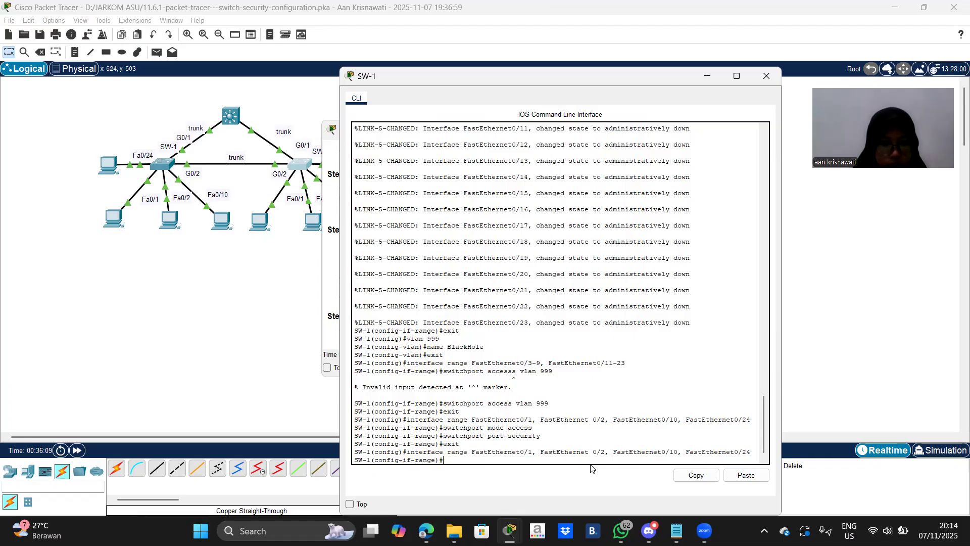
Set the port security maximum to 4 on the selected active ports and exit interface range configuration.
type("interface range FastEthernet0/1, FastEthernet 0/2, FastEthernet0/10, FastEthernet0/24")
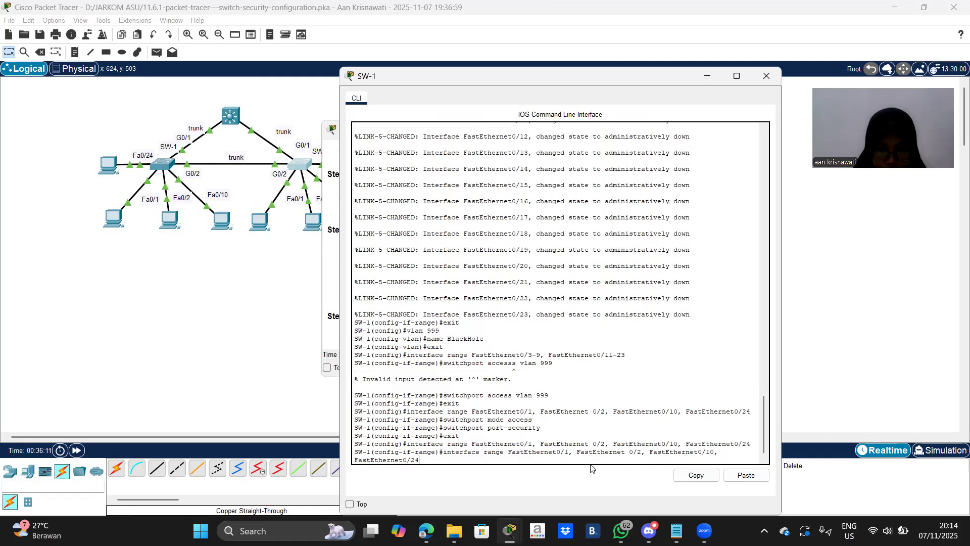
key("Up")
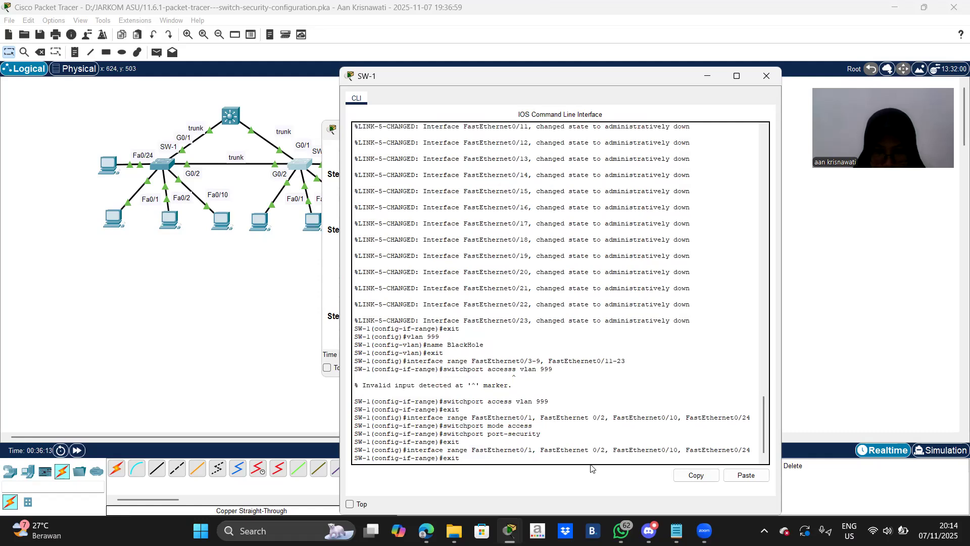
key("Up")
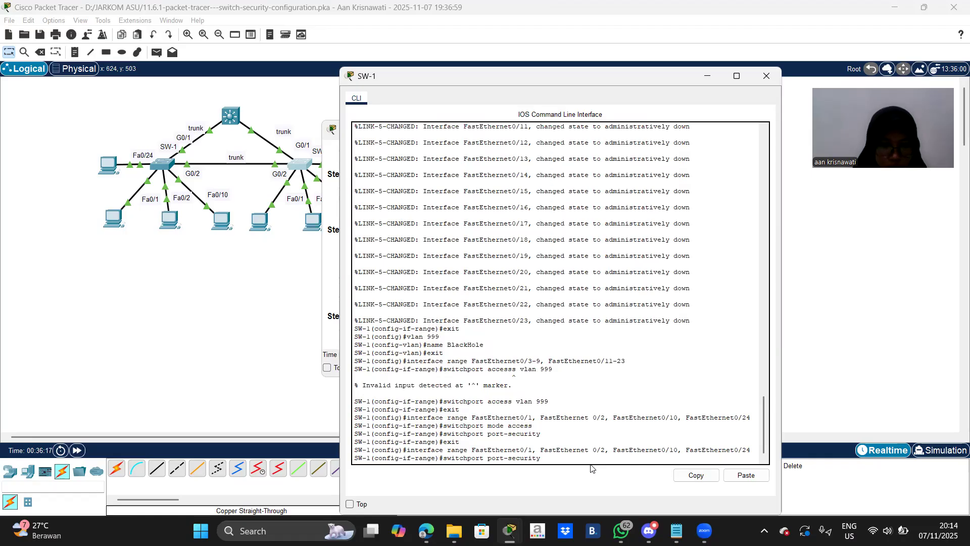
type("maximal")
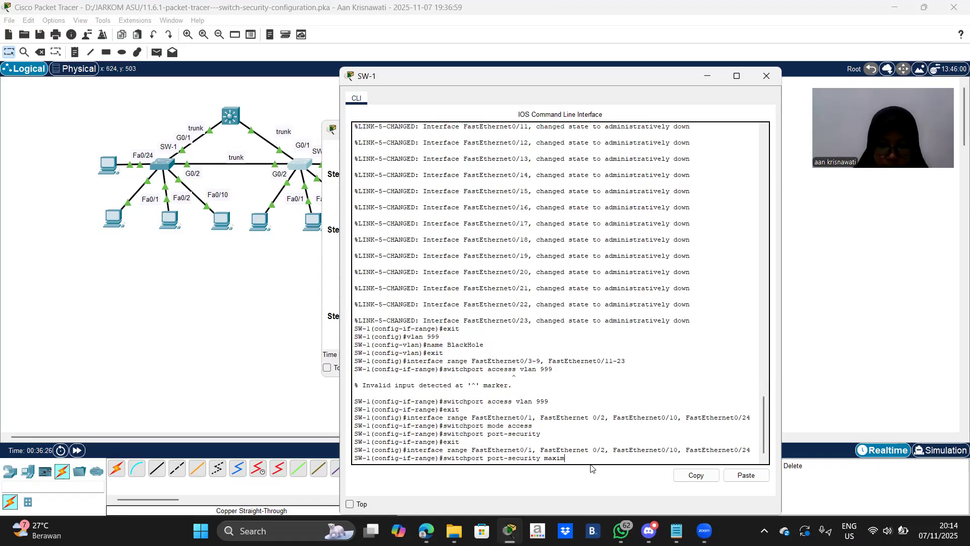
type("4")
key("Return")
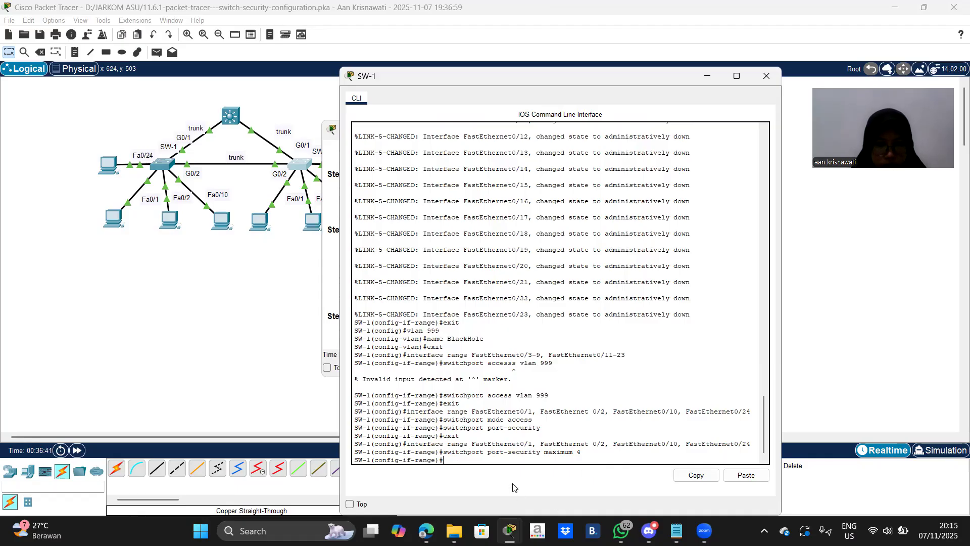
type("exit")
key("Return")
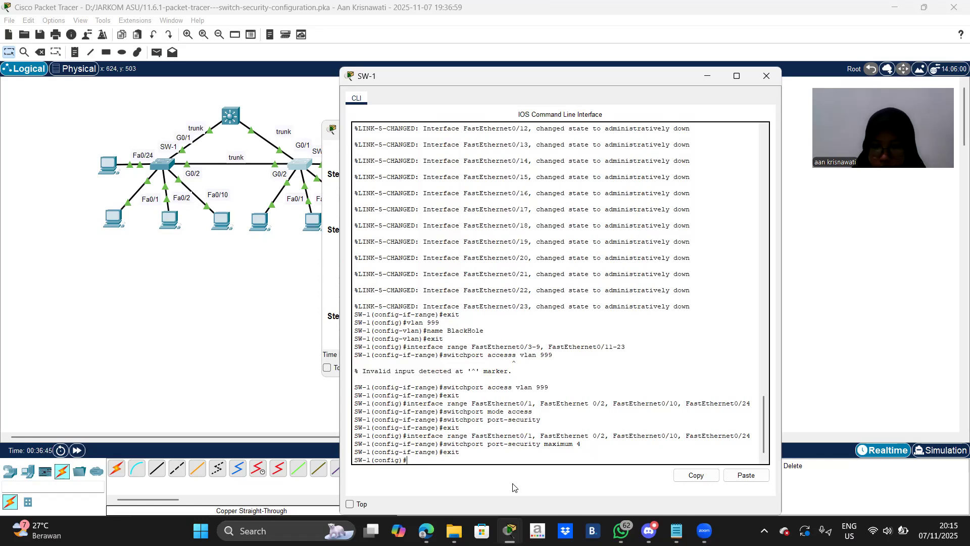
Enter interface configuration for FastEthernet0/1 on SW-1.
key("Up")
key("Up")
key("Up")
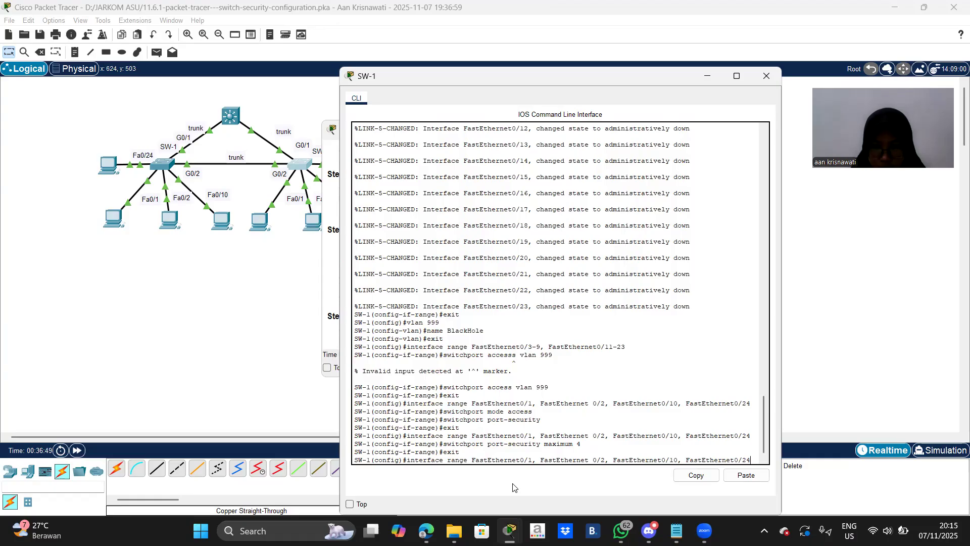
key("BackSpace")
key("BackSpace")
key("BackSpace")
key("BackSpace")
key("BackSpace")
key("BackSpace")
key("BackSpace")
key("BackSpace")
key("BackSpace")
key("BackSpace")
key("BackSpace")
key("BackSpace")
key("BackSpace")
key("BackSpace")
key("BackSpace")
key("BackSpace")
key("BackSpace")
key("BackSpace")
key("BackSpace")
key("BackSpace")
key("BackSpace")
key("BackSpace")
key("BackSpace")
key("BackSpace")
key("BackSpace")
key("BackSpace")
key("BackSpace")
key("BackSpace")
key("BackSpace")
key("BackSpace")
key("BackSpace")
key("BackSpace")
key("BackSpace")
key("BackSpace")
key("BackSpace")
key("BackSpace")
key("BackSpace")
key("BackSpace")
key("BackSpace")
key("BackSpace")
key("BackSpace")
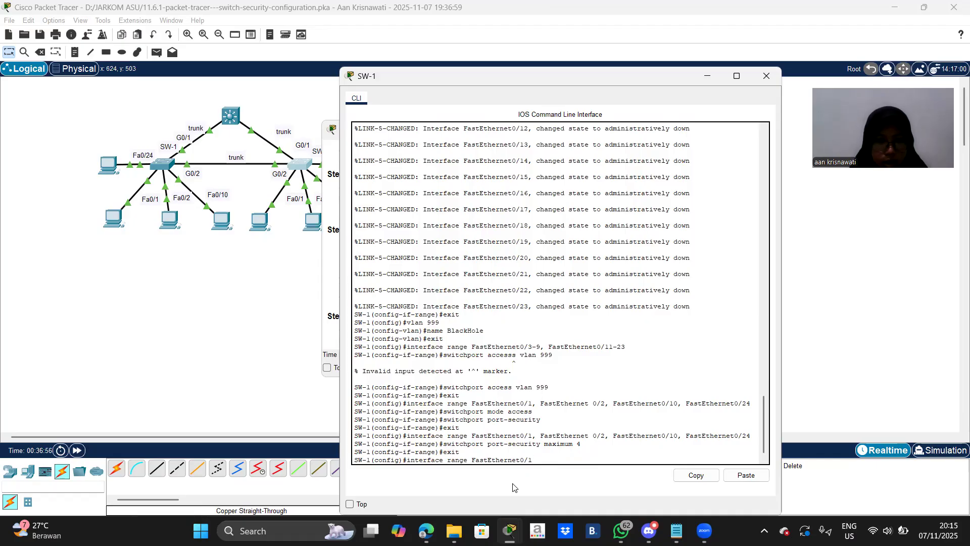
key("Left")
key("Left")
key("Left")
key("Left")
key("Left")
key("Left")
key("Left")
key("Left")
key("Left")
key("Left")
key("Left")
key("Left")
key("Left")
key("BackSpace")
key("BackSpace")
key("BackSpace")
key("BackSpace")
key("BackSpace")
key("BackSpace")
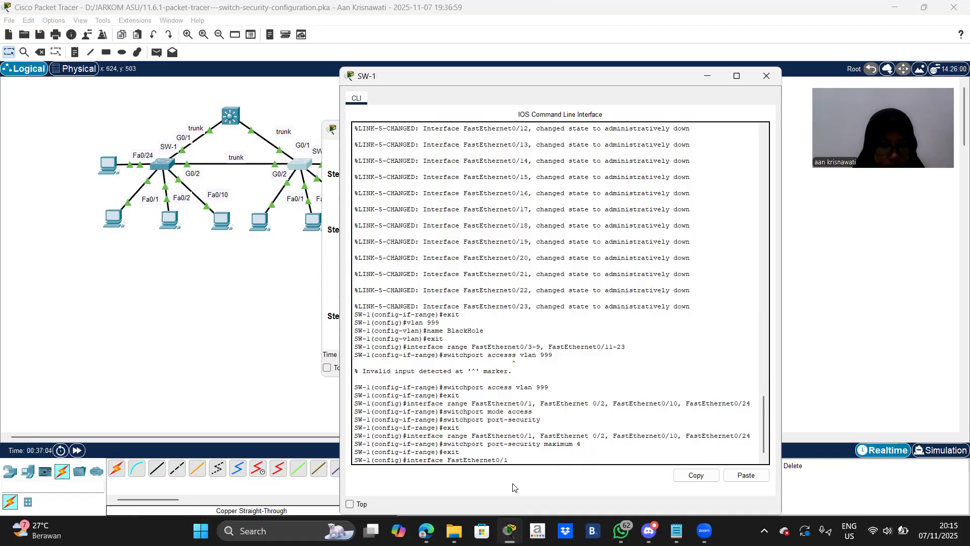
key("Return")
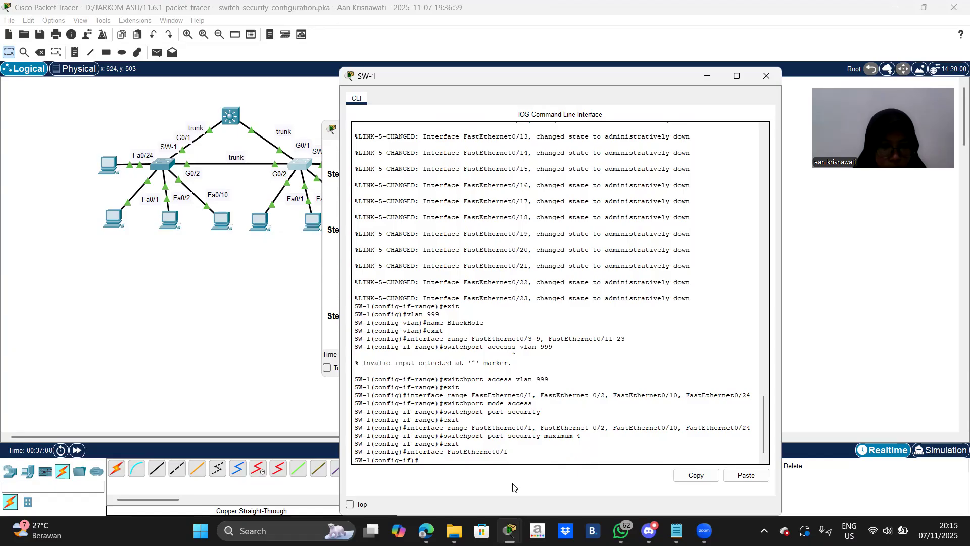
Try to set a static port security MAC address of 00.10.11E8.3CBB on FastEthernet0/1.
key("Up")
key("Up")
key("Up")
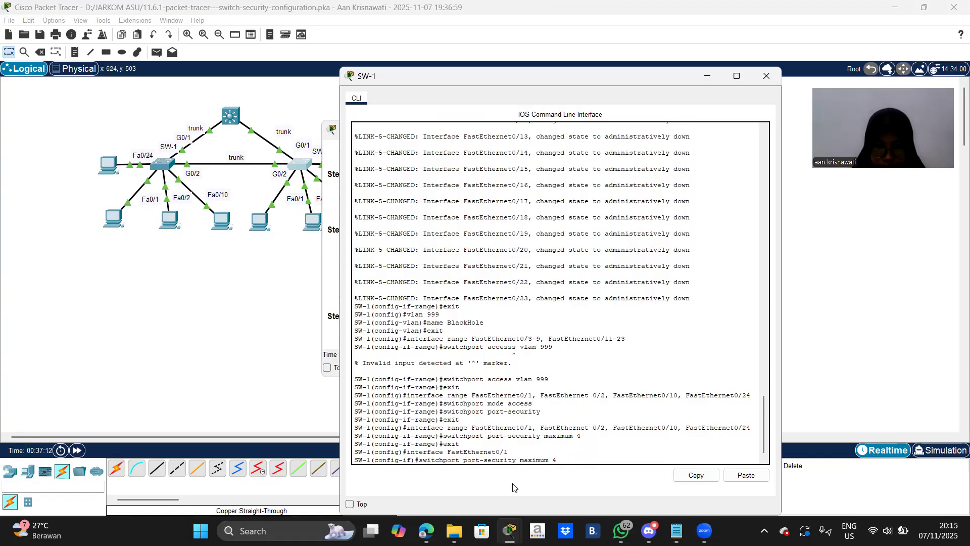
key("BackSpace")
key("BackSpace")
key("BackSpace")
key("BackSpace")
key("BackSpace")
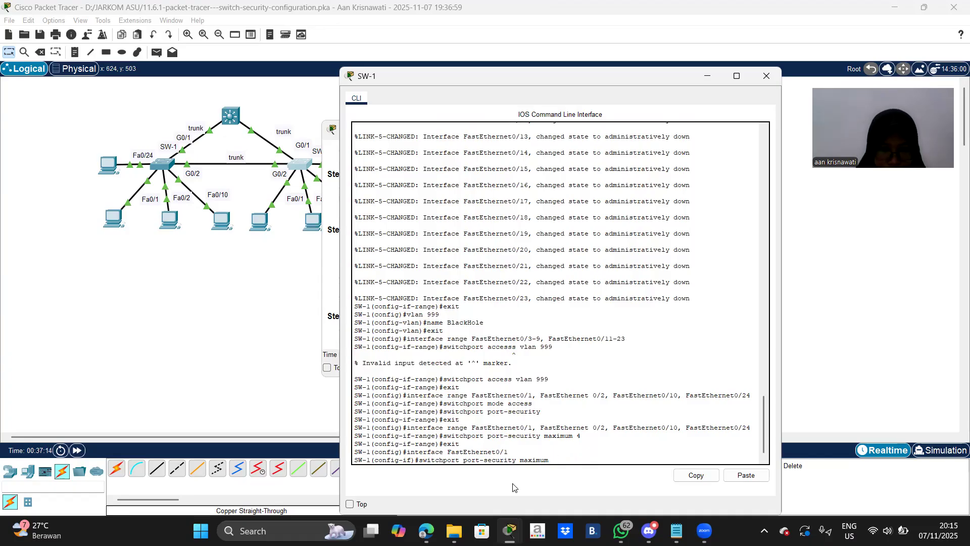
key("BackSpace")
key("BackSpace")
type("a")
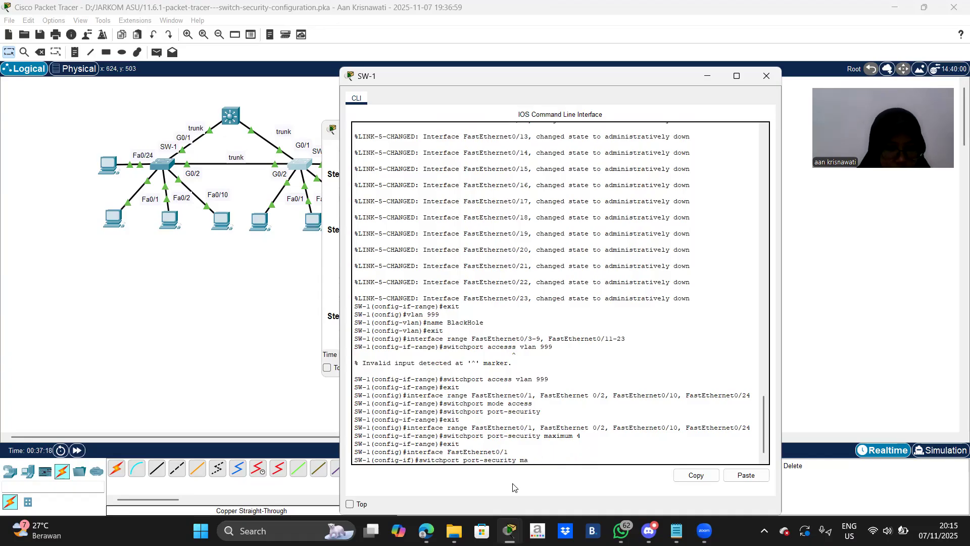
type("c-add")
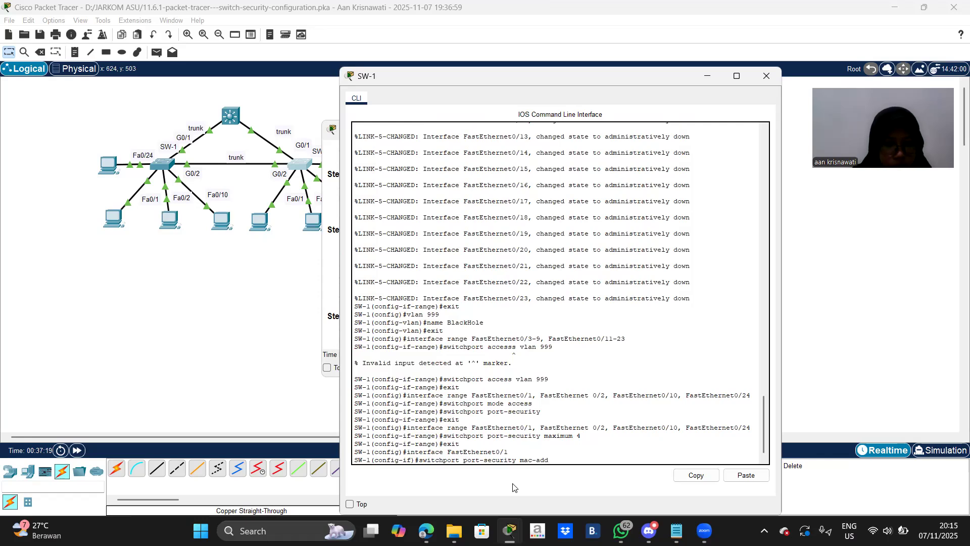
type("ress 00.10.11")
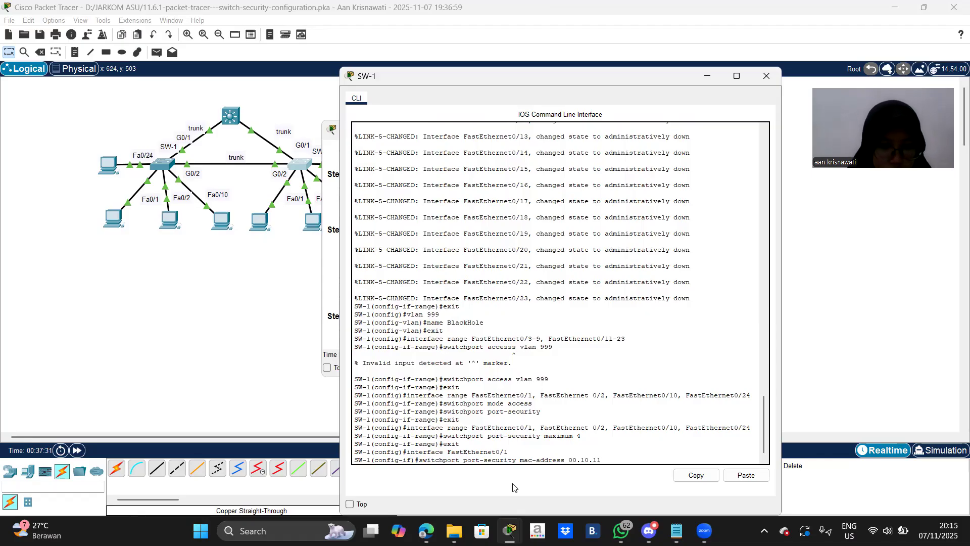
type("E8")
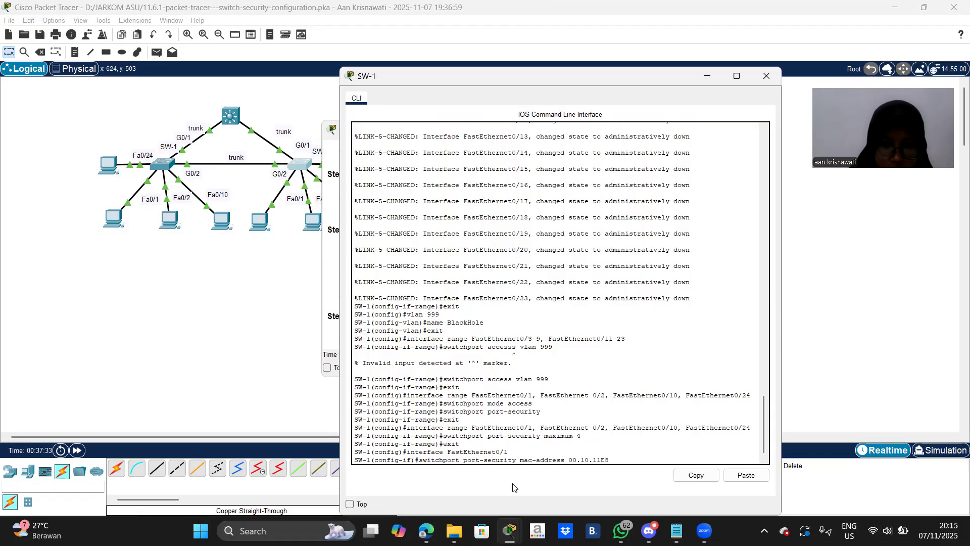
type(".3CBB")
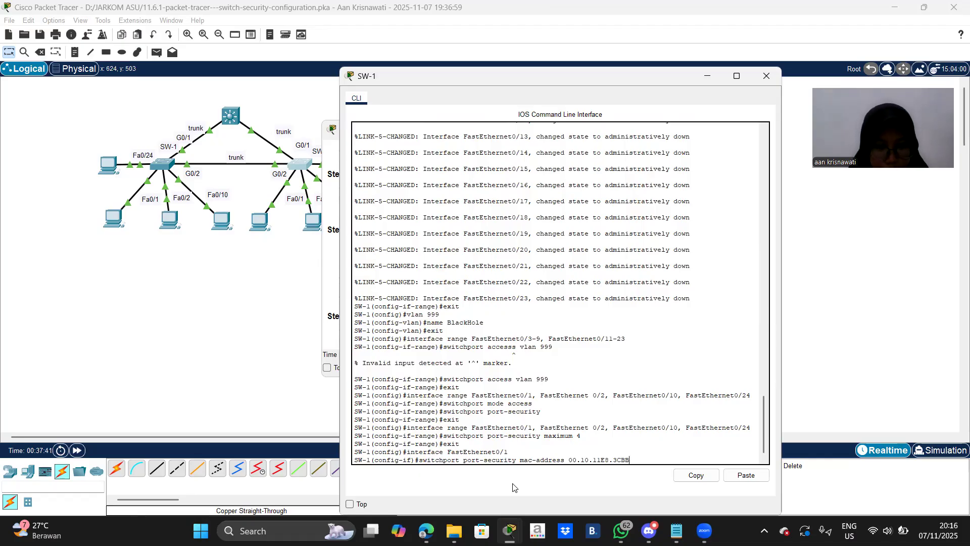
key("Return")
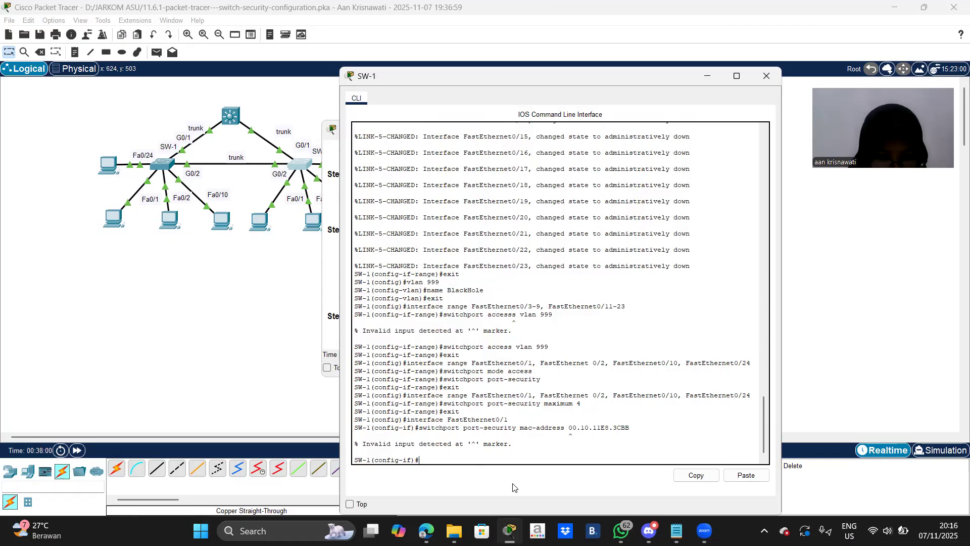
Correct the static port security MAC address command for FastEthernet0/1 to use 0010.11E8.3CBB.
key("Up")
key("Left")
key("Left")
key("Left")
key("Left")
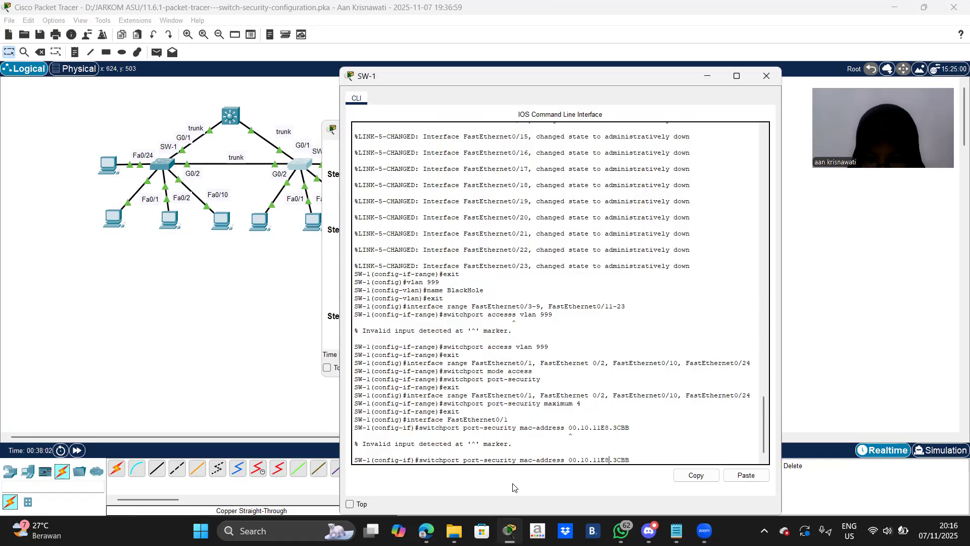
key("Left")
key("Left")
key("Left")
key("Left")
key("Left")
key("BackSpace")
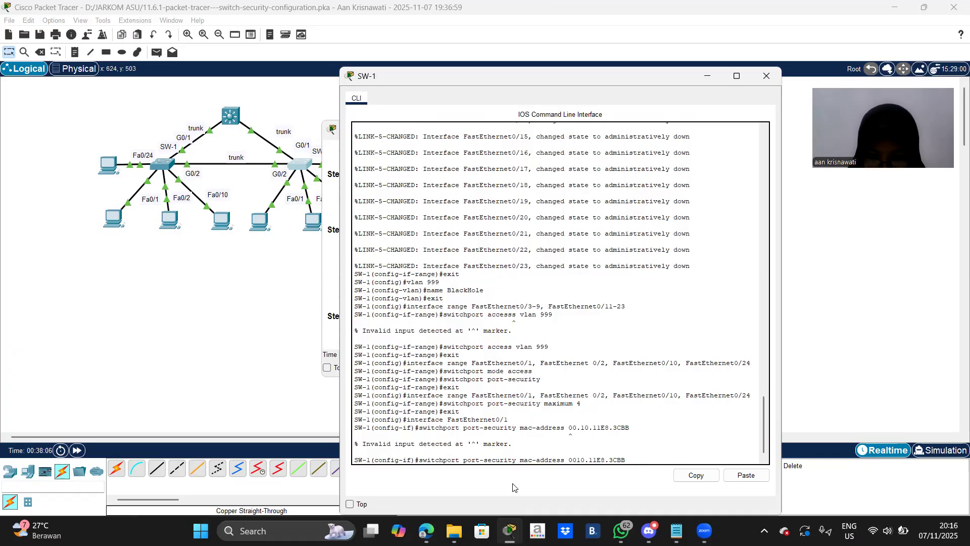
key("Return")
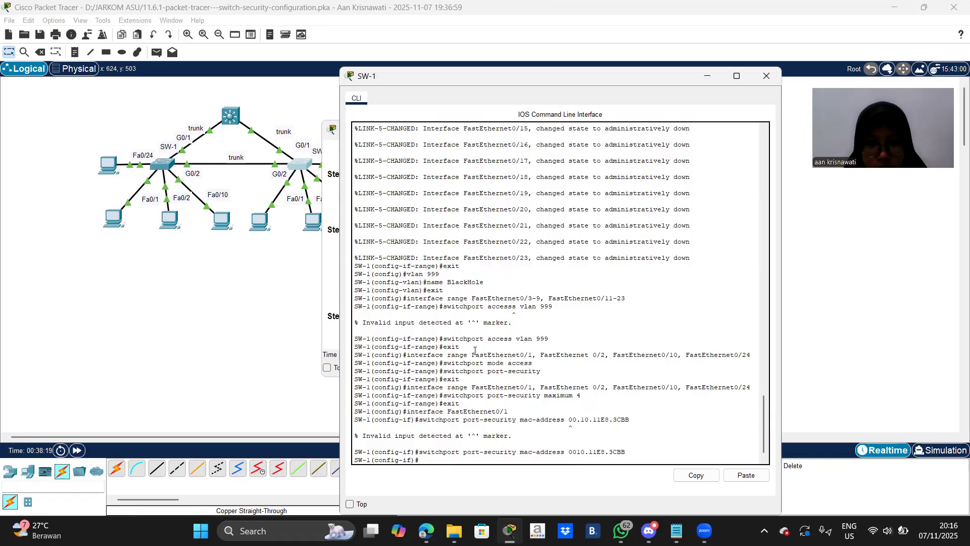
Review the remaining port security instructions in the activity and exit FastEthernet0/1 interface configuration on SW-1.
left_click(327, 284)
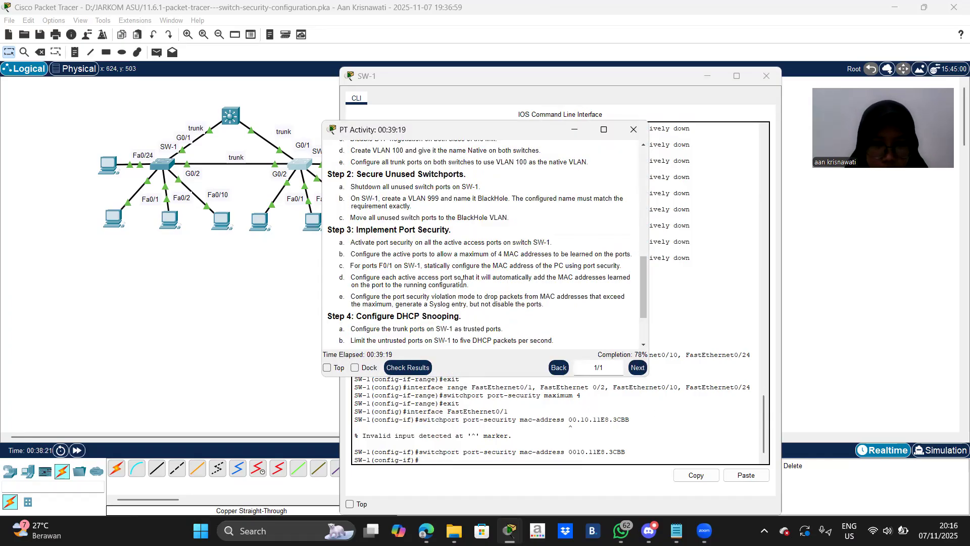
scroll(489, 250, "down", 2)
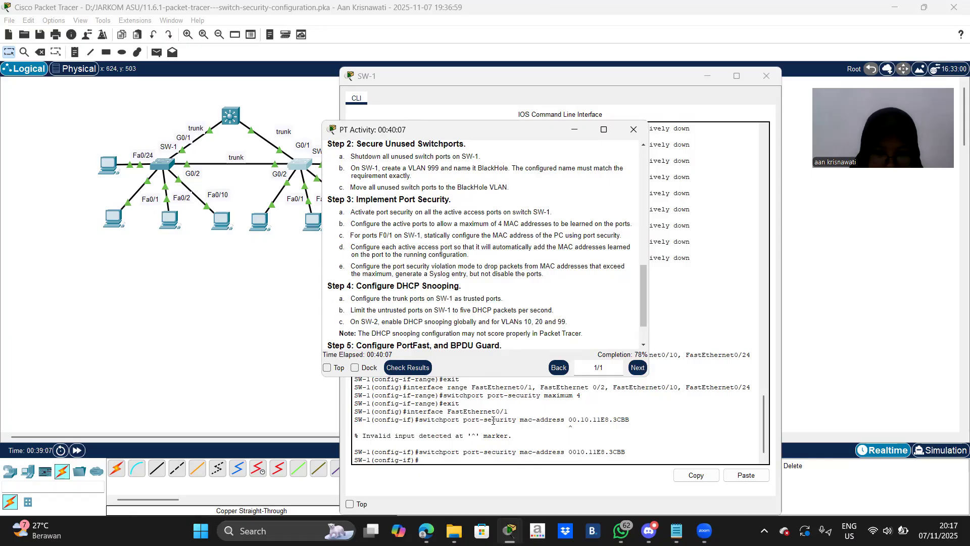
left_click(429, 457)
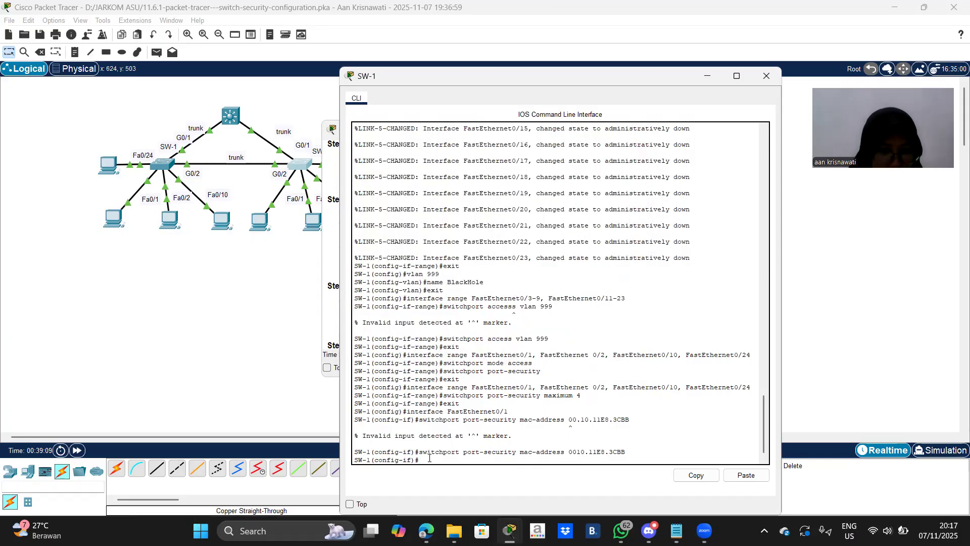
type("EXI")
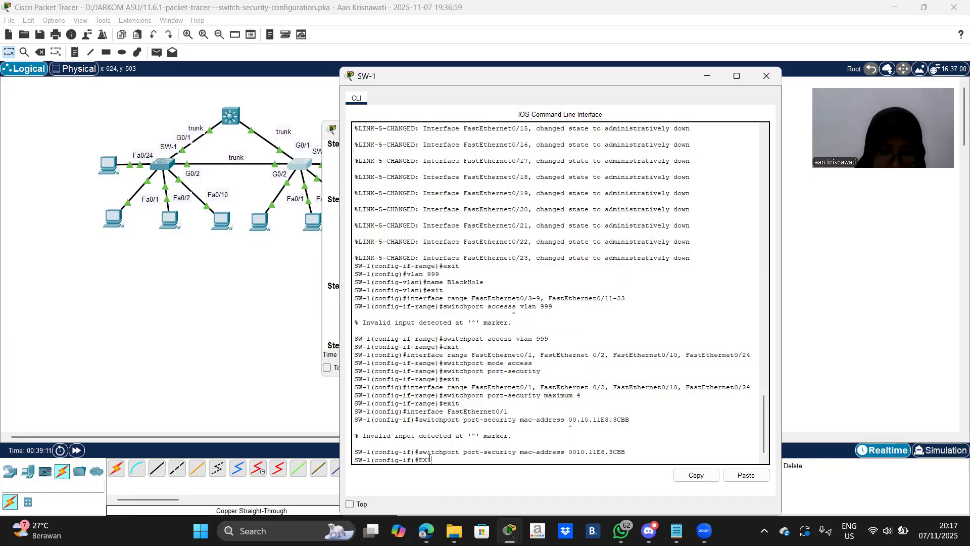
type("T")
key("Return")
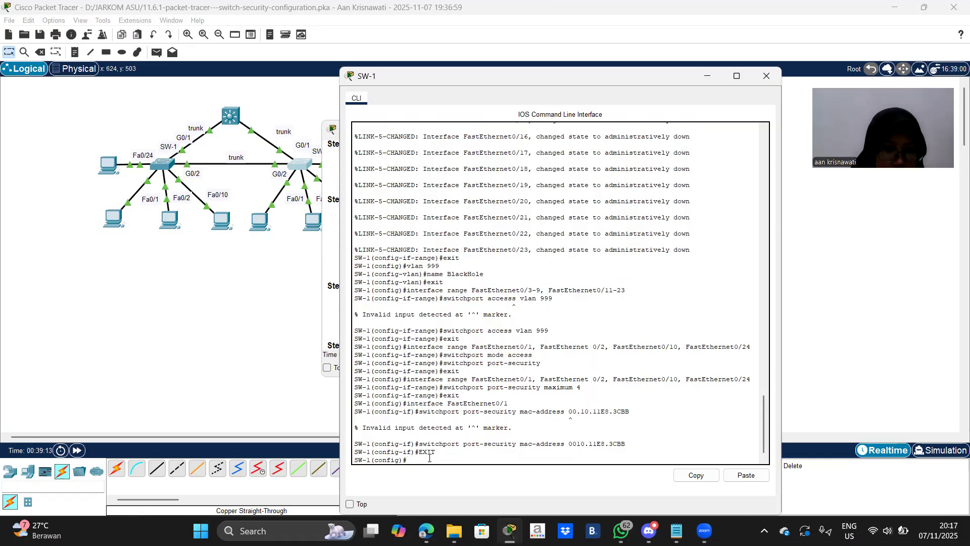
Enter interface range configuration on SW-1 for FastEthernet0/1, FastEthernet0/2, FastEthernet0/10 and FastEthernet0/24.
type("switchport port-security mac-address 0010.11E8.3CBB")
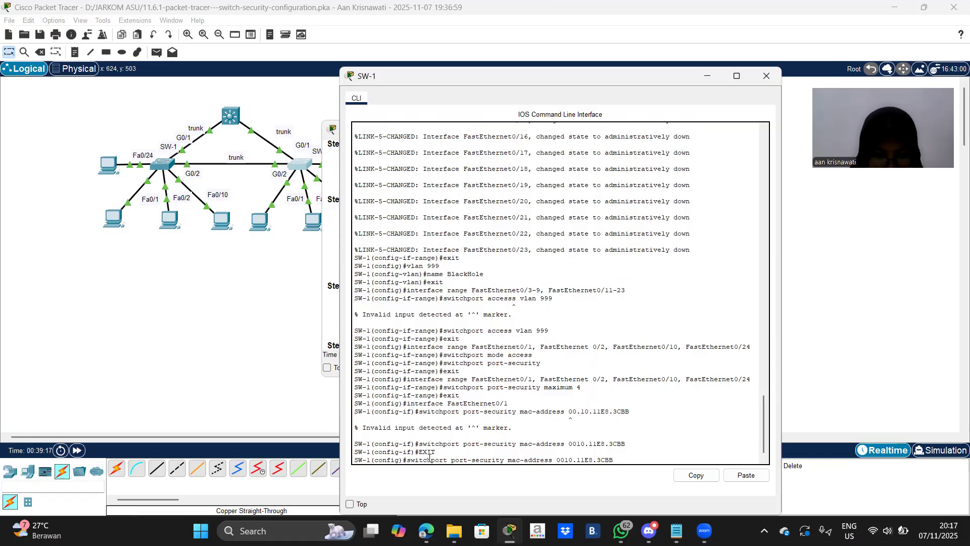
key("BackSpace")
key("BackSpace")
key("BackSpace")
key("BackSpace")
key("BackSpace")
key("BackSpace")
key("BackSpace")
key("BackSpace")
key("BackSpace")
key("BackSpace")
key("BackSpace")
key("BackSpace")
key("BackSpace")
key("BackSpace")
key("BackSpace")
key("BackSpace")
key("BackSpace")
key("BackSpace")
key("BackSpace")
key("BackSpace")
type("exit")
key("Up")
key("Up")
key("Up")
key("Up")
key("Up")
key("Up")
key("Up")
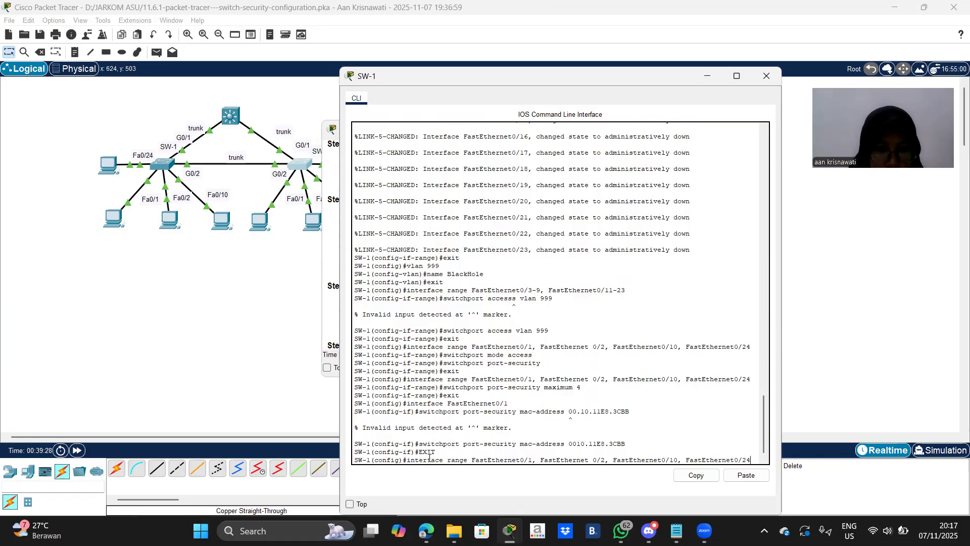
key("Return")
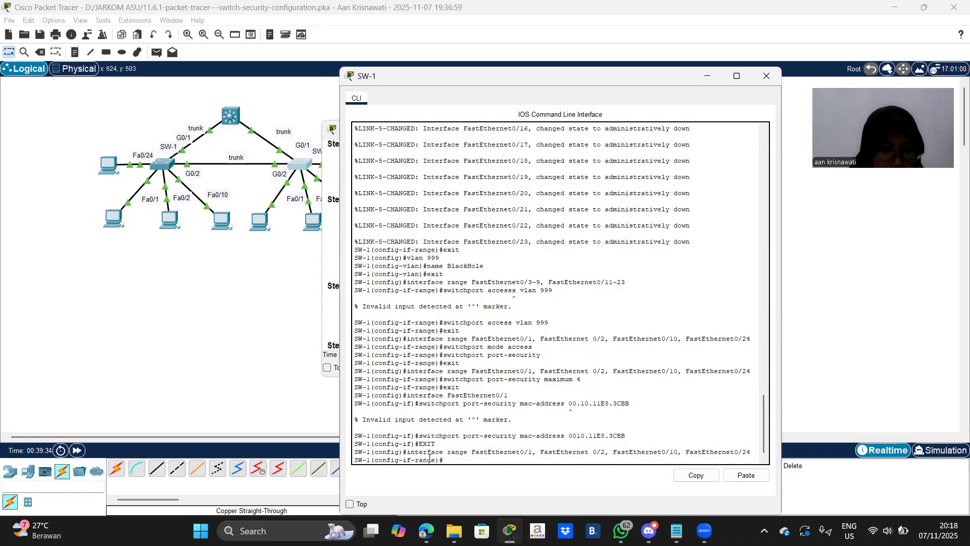
Enable sticky MAC address learning for port security on the selected active ports of SW-1.
key("Up")
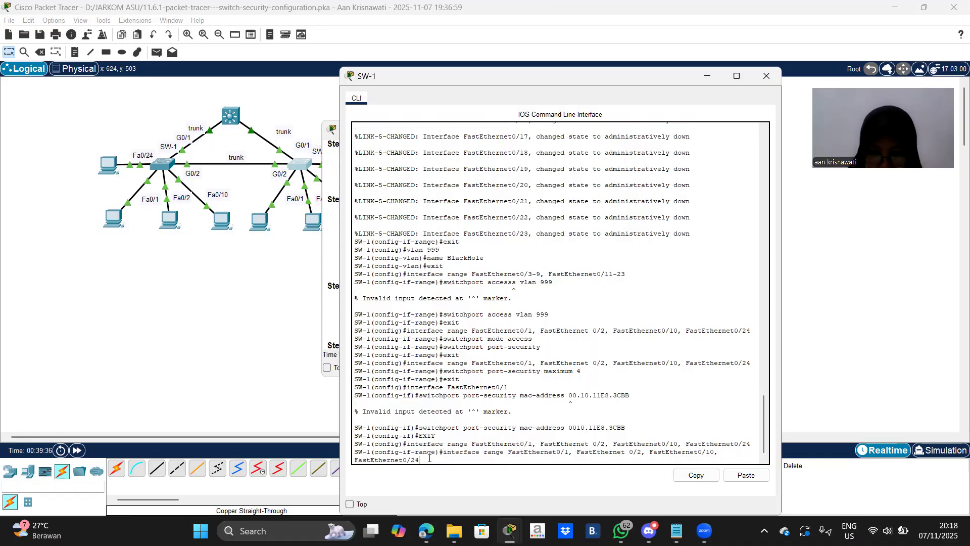
key("Up")
key("Up")
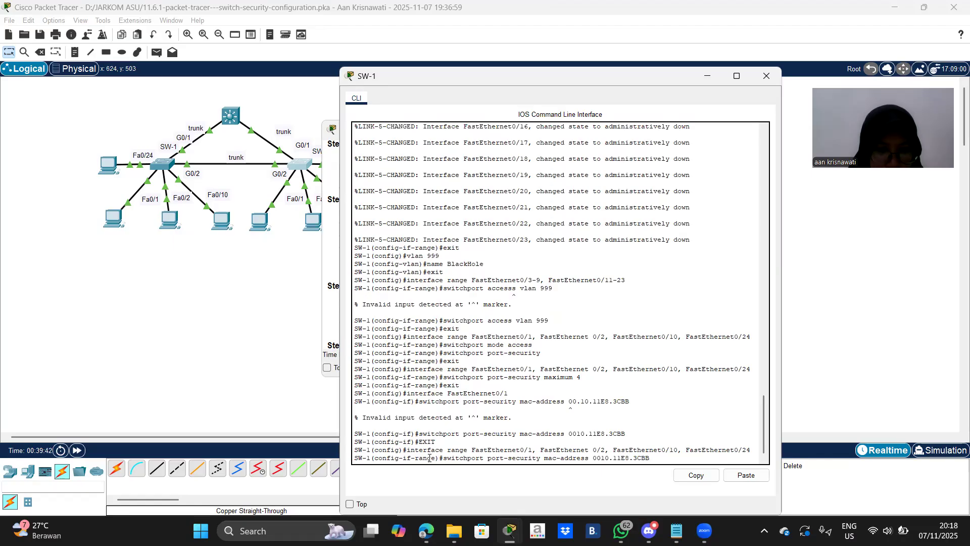
key("BackSpace")
key("BackSpace")
key("BackSpace")
key("BackSpace")
key("BackSpace")
key("BackSpace")
key("BackSpace")
key("BackSpace")
key("BackSpace")
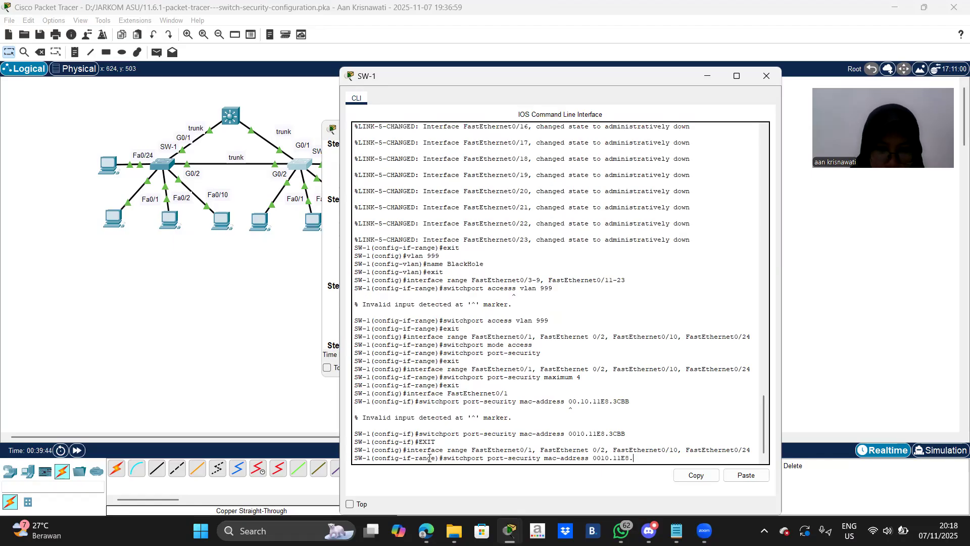
key("BackSpace")
key("BackSpace")
key("BackSpace")
key("BackSpace")
key("BackSpace")
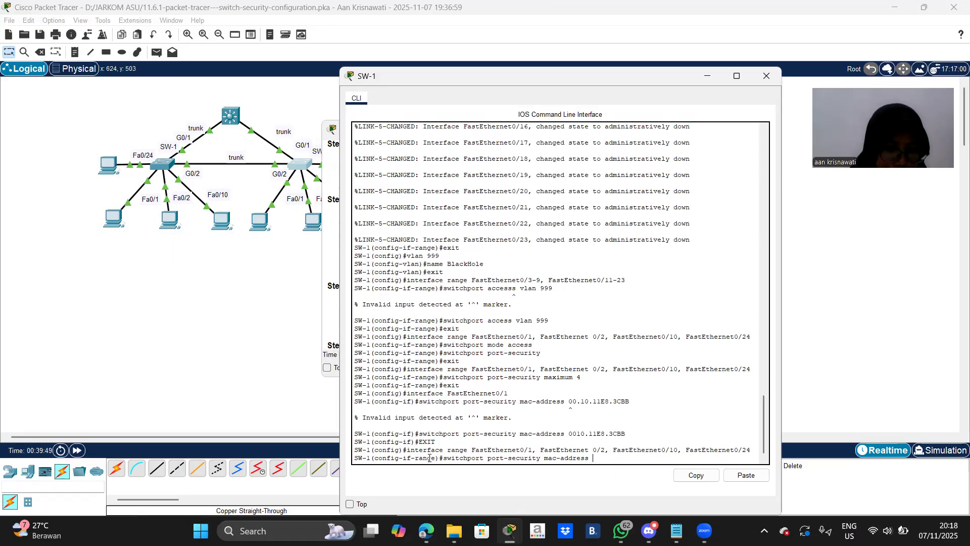
type("stcky")
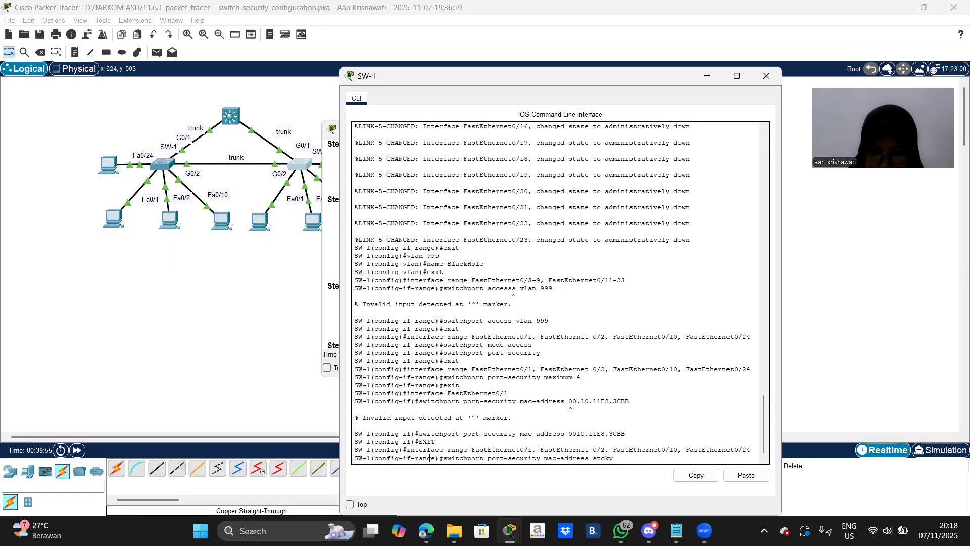
key("Left")
key("Left")
key("Left")
type("i")
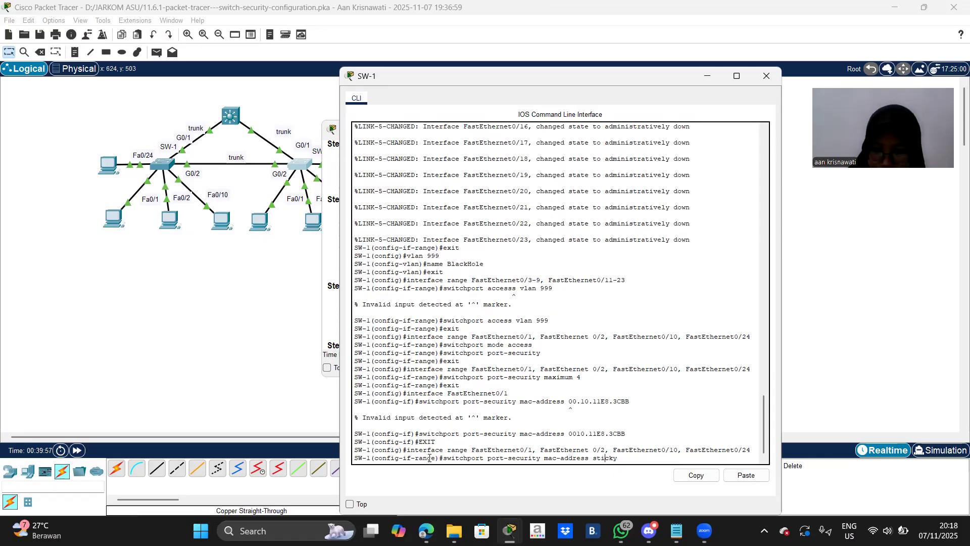
key("Return")
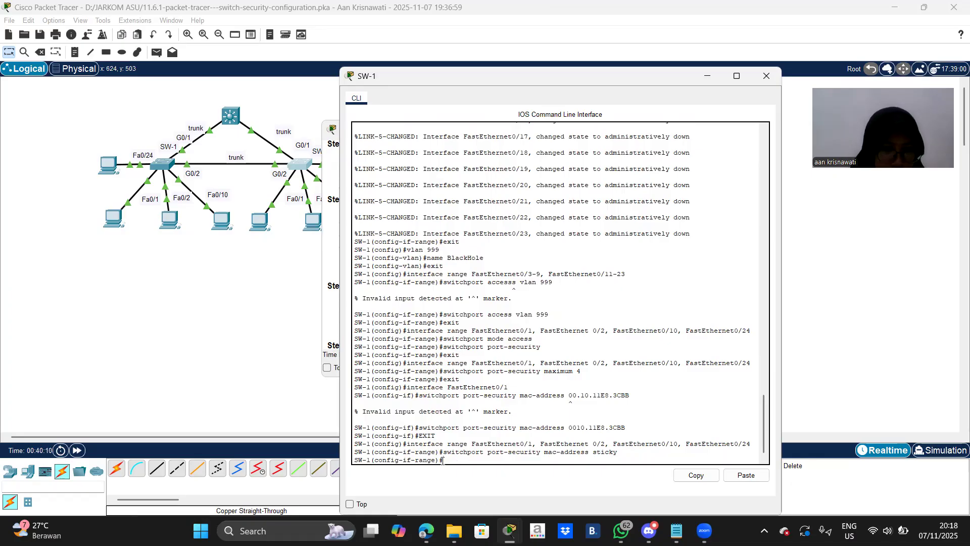
Check the activity instructions for the next port security requirement and exit interface range configuration on SW-1.
left_click(333, 308)
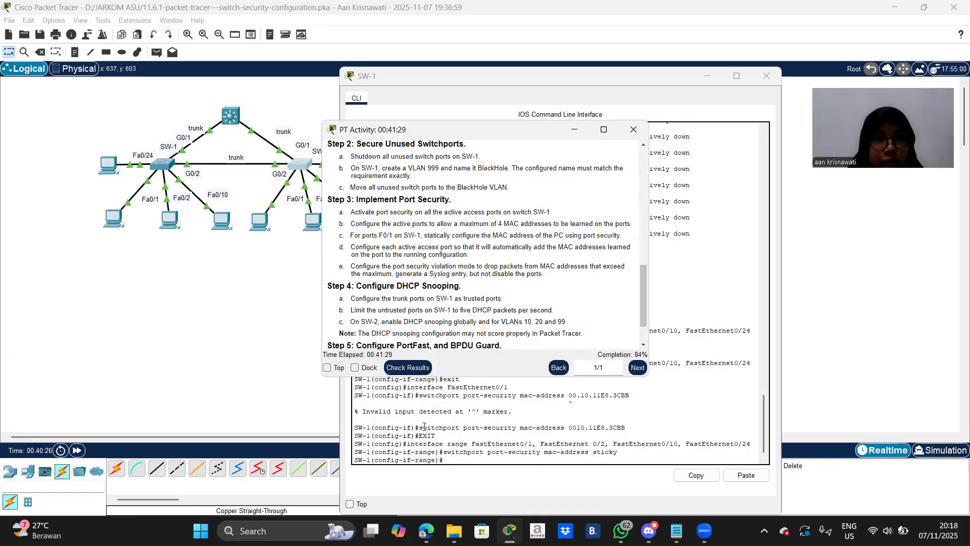
left_click(453, 460)
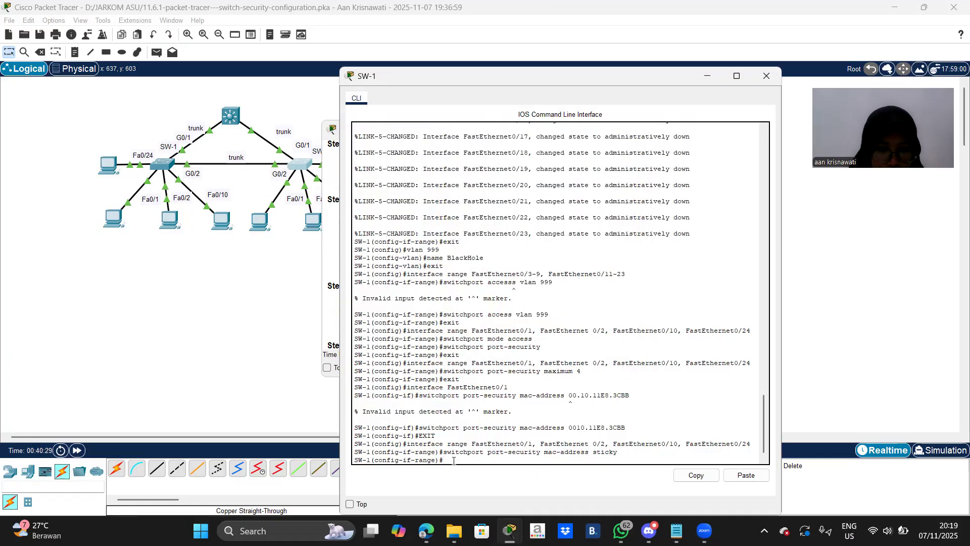
key("Up")
key("Up")
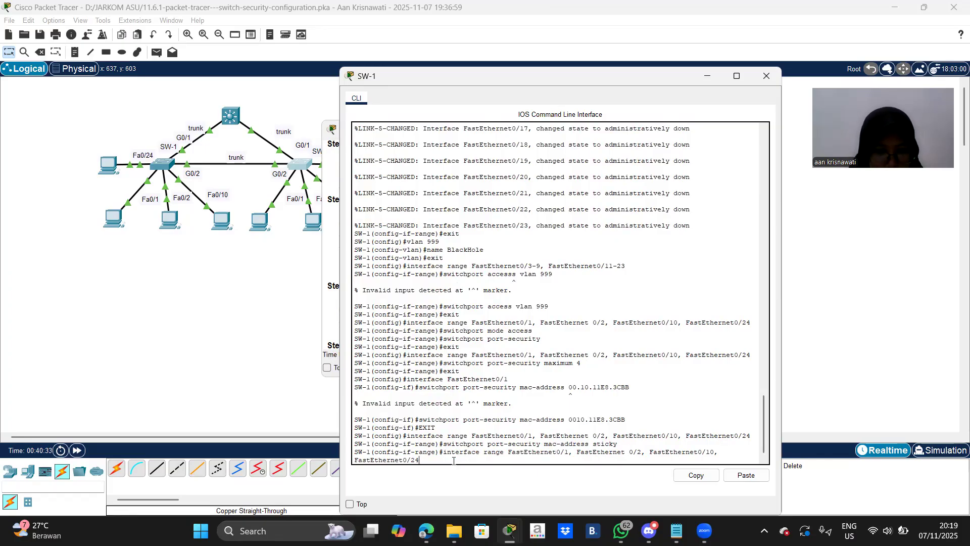
key("Down")
key("Down")
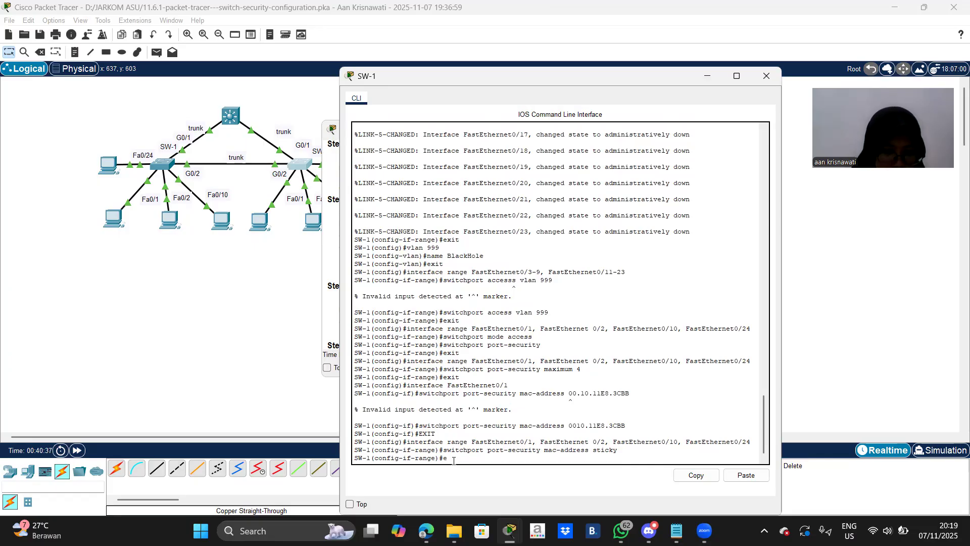
type("xit")
key("Return")
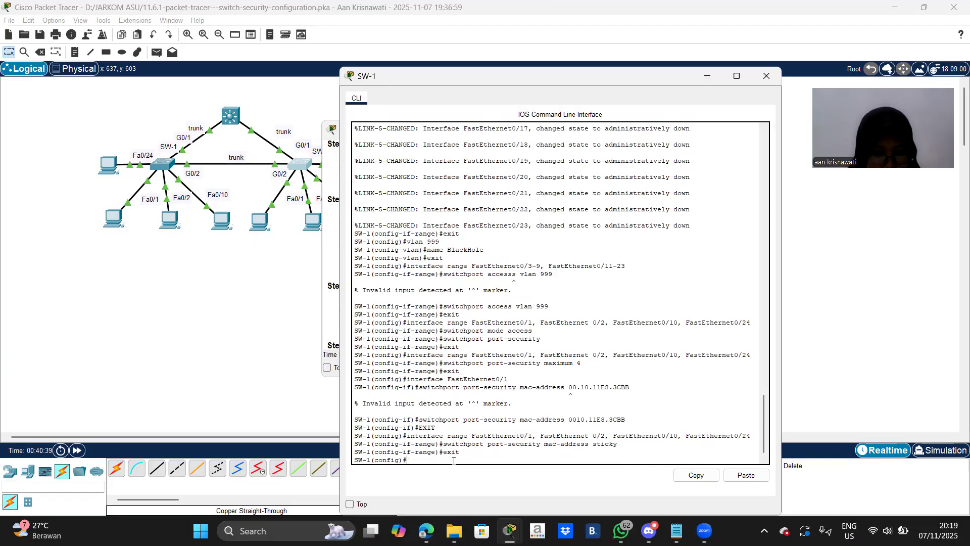
Enter interface range configuration on SW-1 for FastEthernet0/1, FastEthernet0/2, FastEthernet0/10 and FastEthernet0/24.
type("exit")
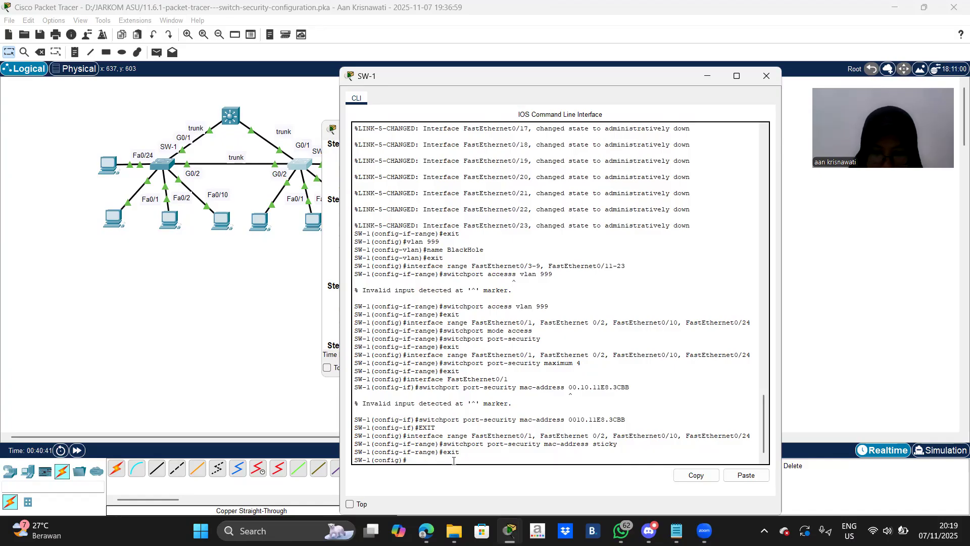
key("Up")
key("Up")
key("Up")
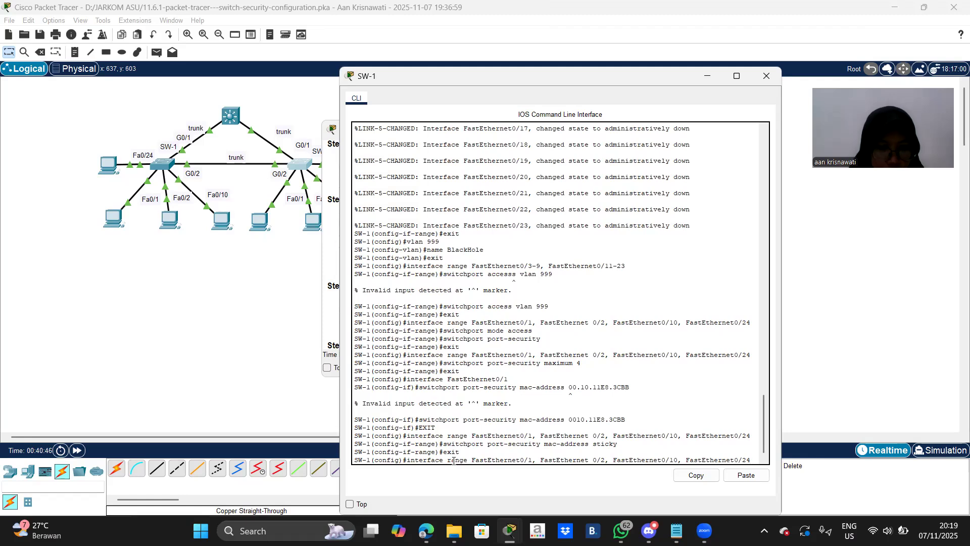
key("Return")
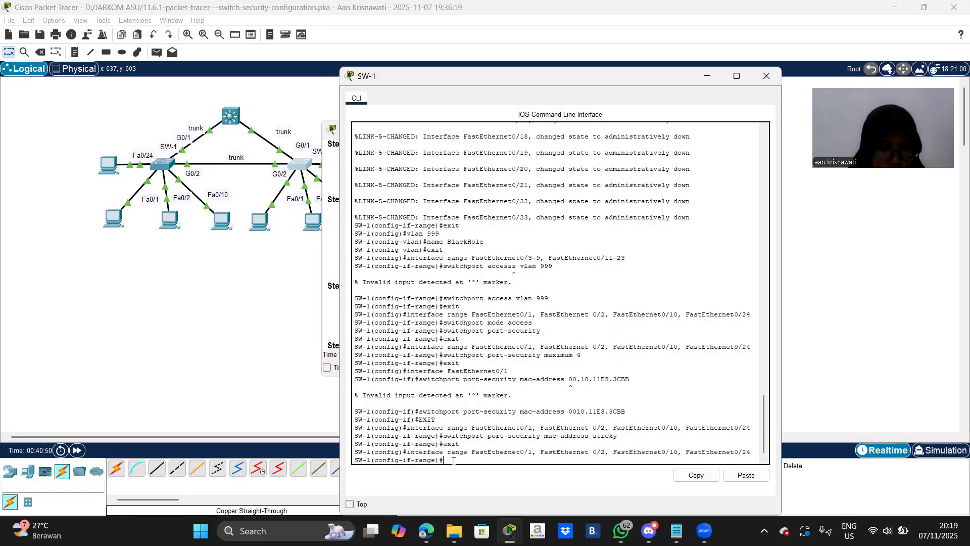
Set the port security violation mode to restrict on the selected active ports of SW-1.
key("Up")
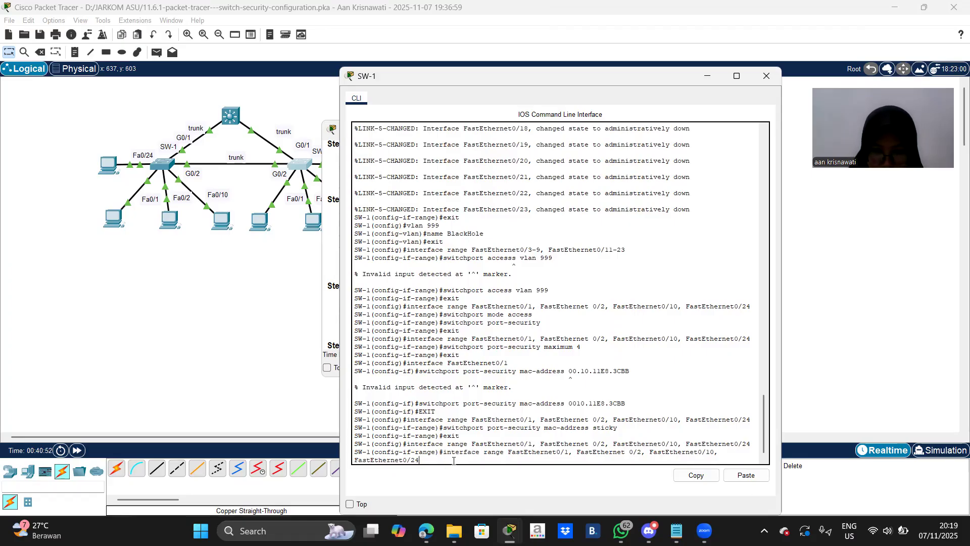
key("Up")
key("Up")
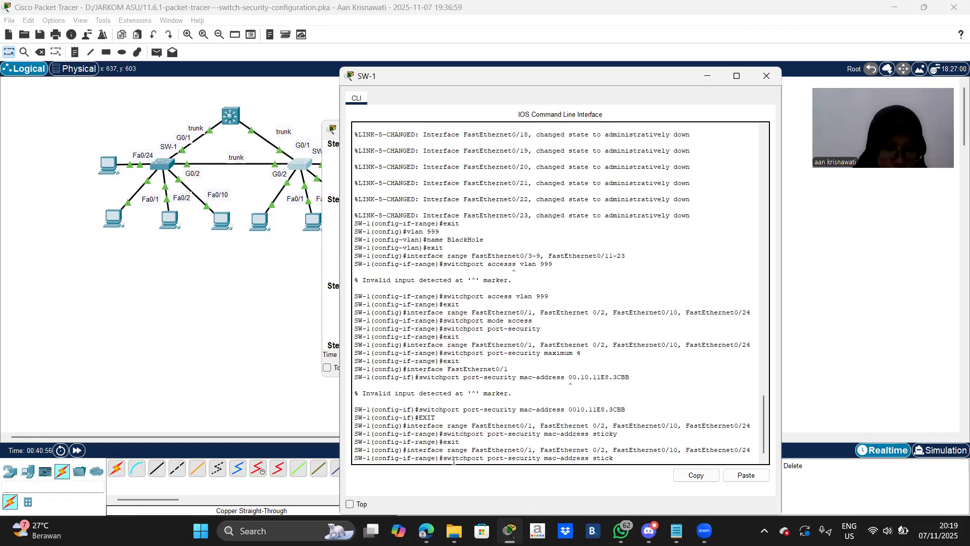
key("BackSpace")
key("BackSpace")
key("BackSpace")
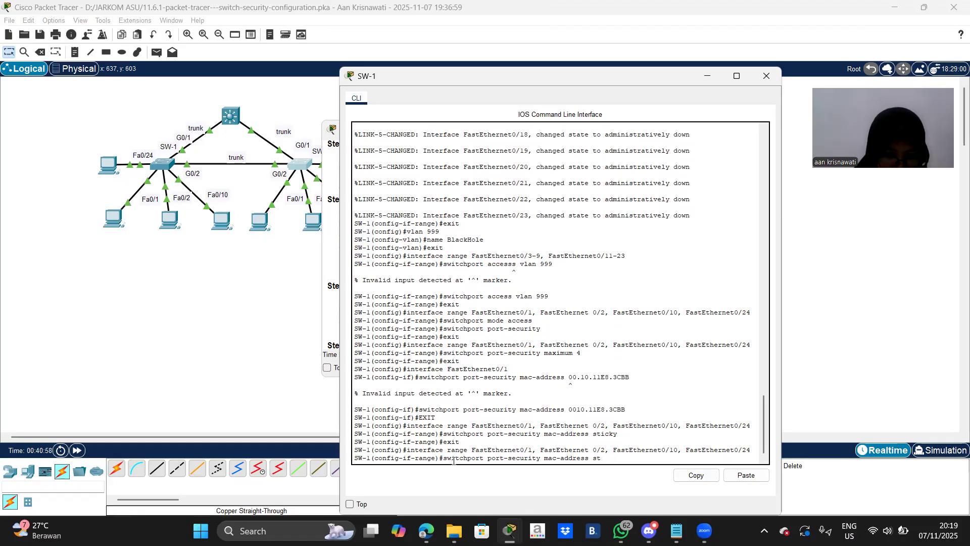
key("BackSpace")
key("BackSpace")
key("BackSpace")
key("BackSpace")
key("BackSpace")
key("BackSpace")
key("BackSpace")
key("BackSpace")
key("BackSpace")
key("BackSpace")
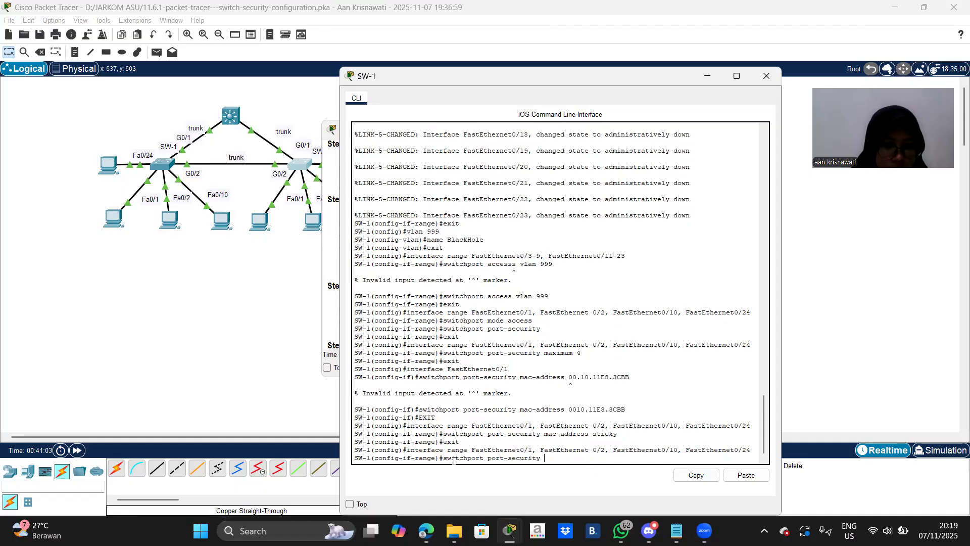
type("violat")
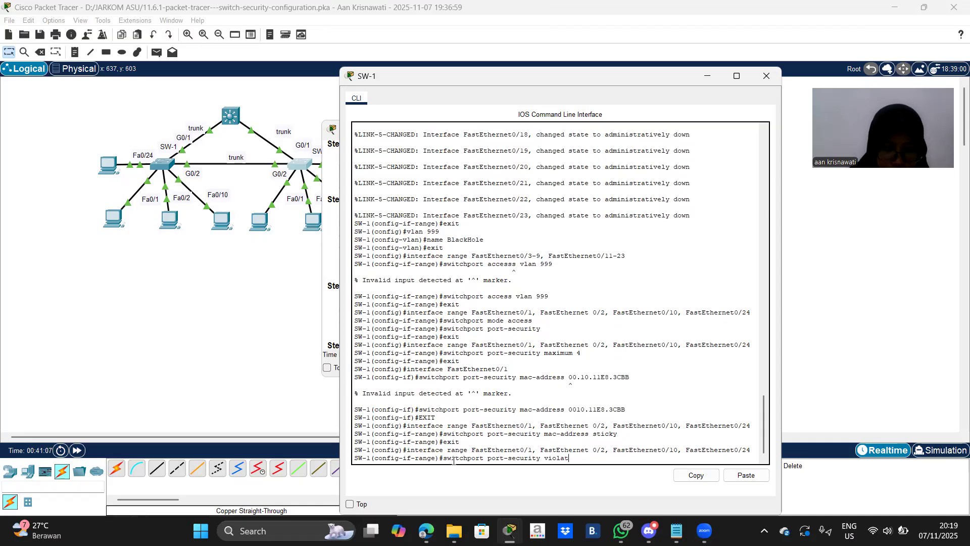
type("ion restrict")
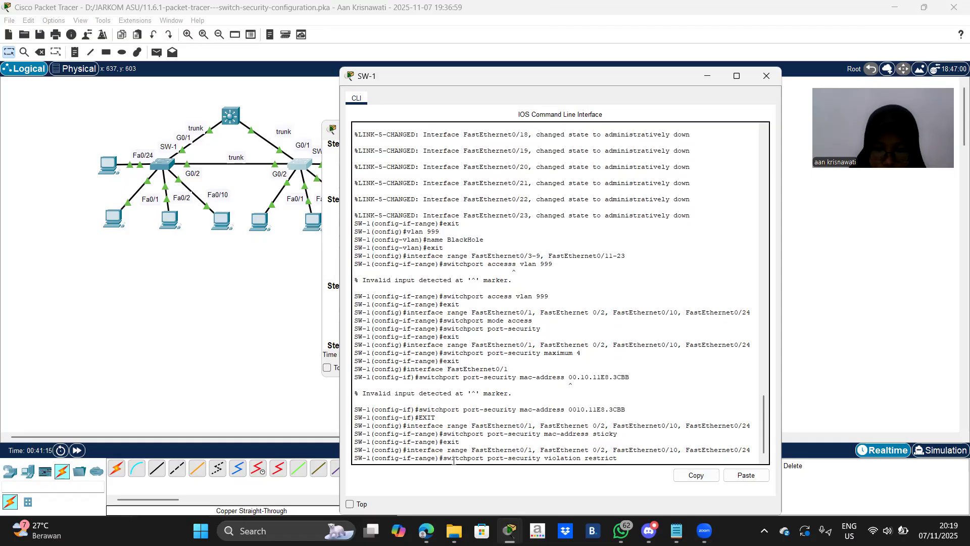
key("Return")
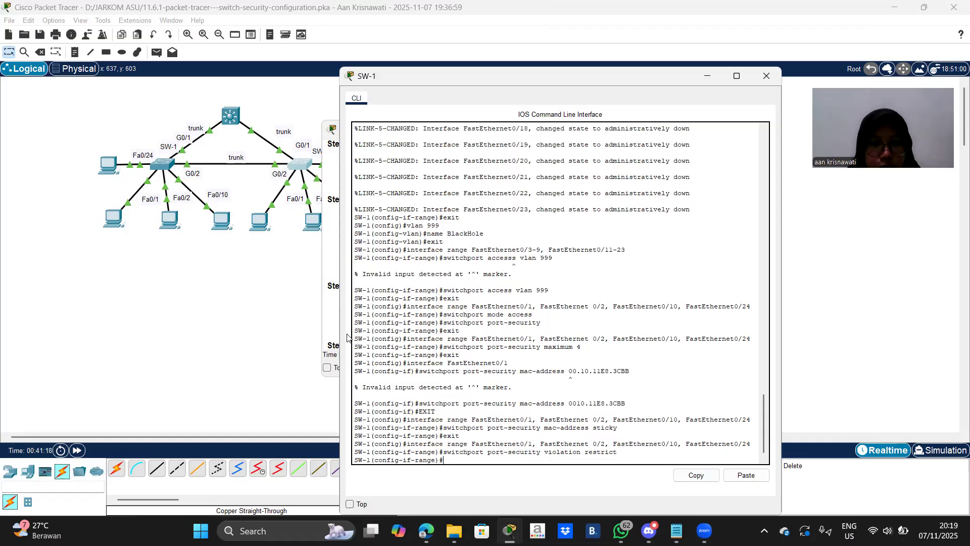
Check the activity's DHCP snooping and PortFast instructions and exit interface range configuration on SW-1.
left_click(329, 287)
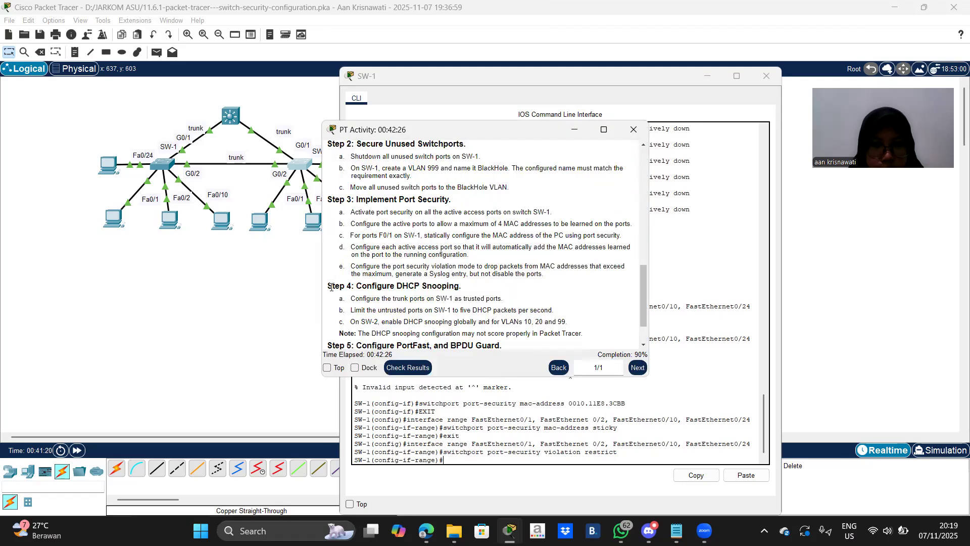
scroll(412, 293, "down", 3)
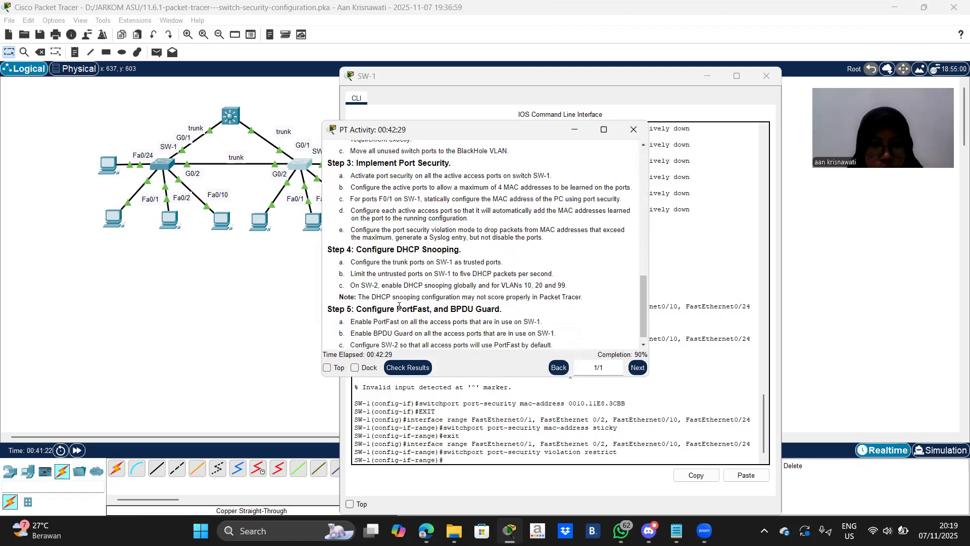
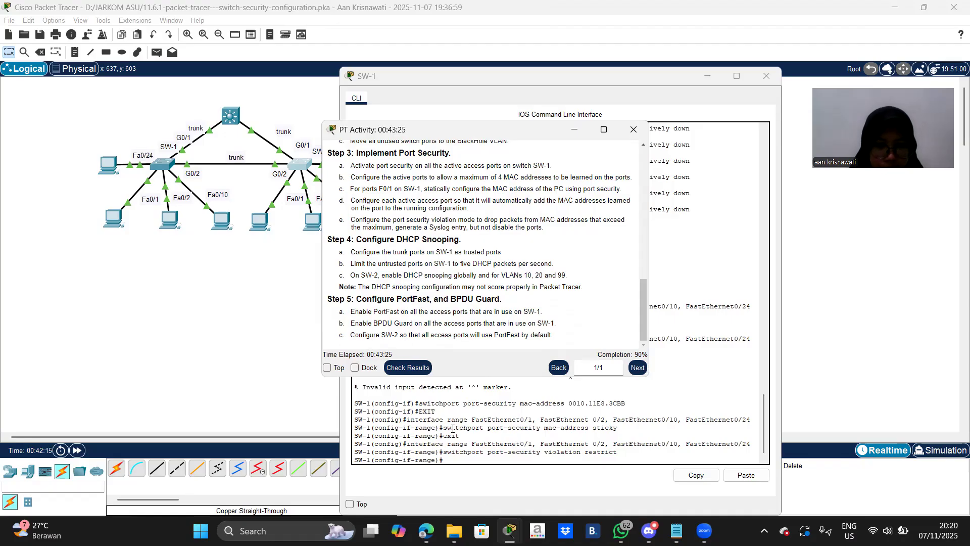
left_click(461, 461)
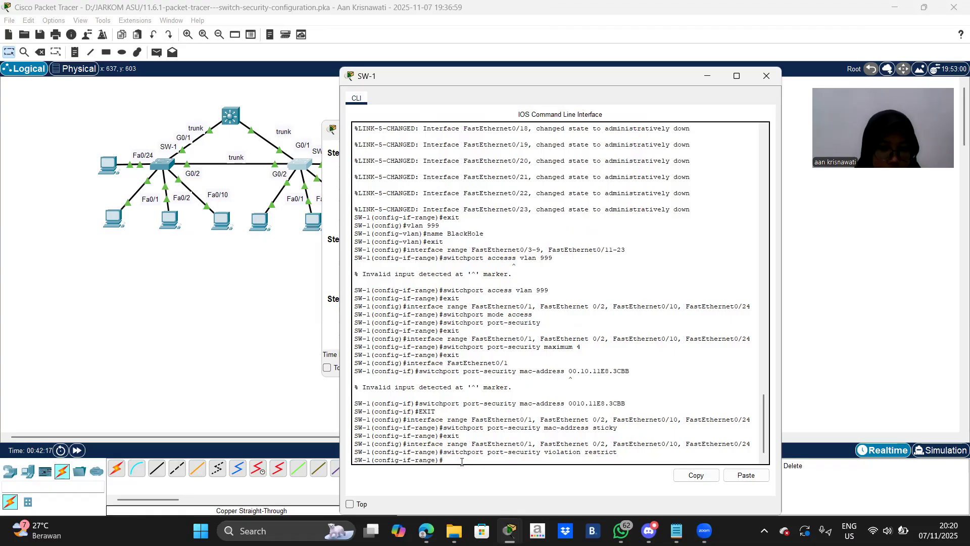
type("sw")
key("Return")
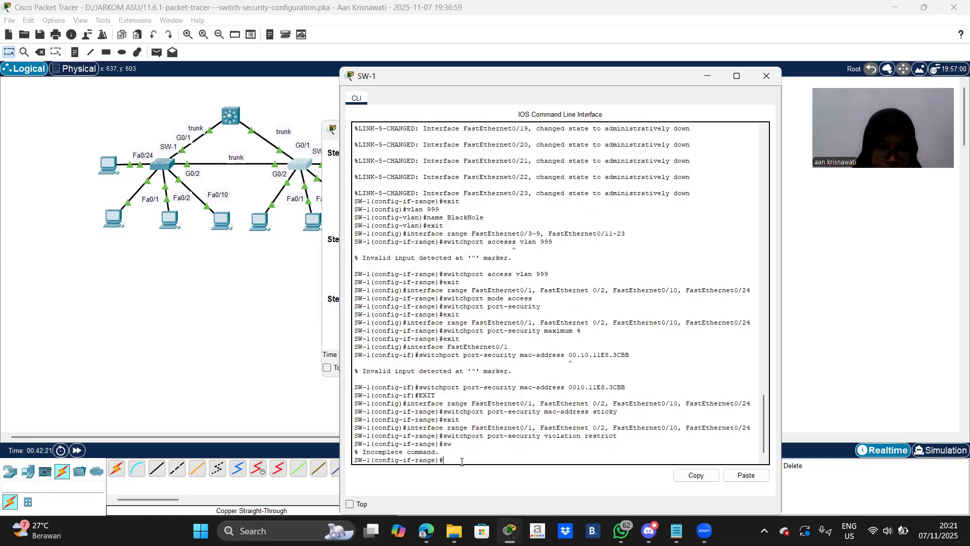
type("exit")
key("Return")
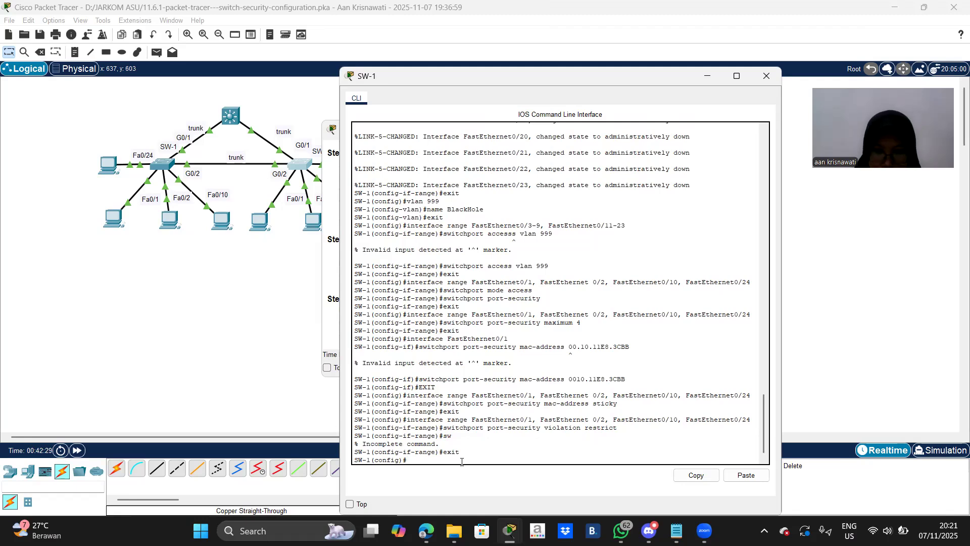
Enter interface range configuration on SW-1 for the trunk ports GigabitEthernet0/1-2.
key("Up")
key("Up")
key("Up")
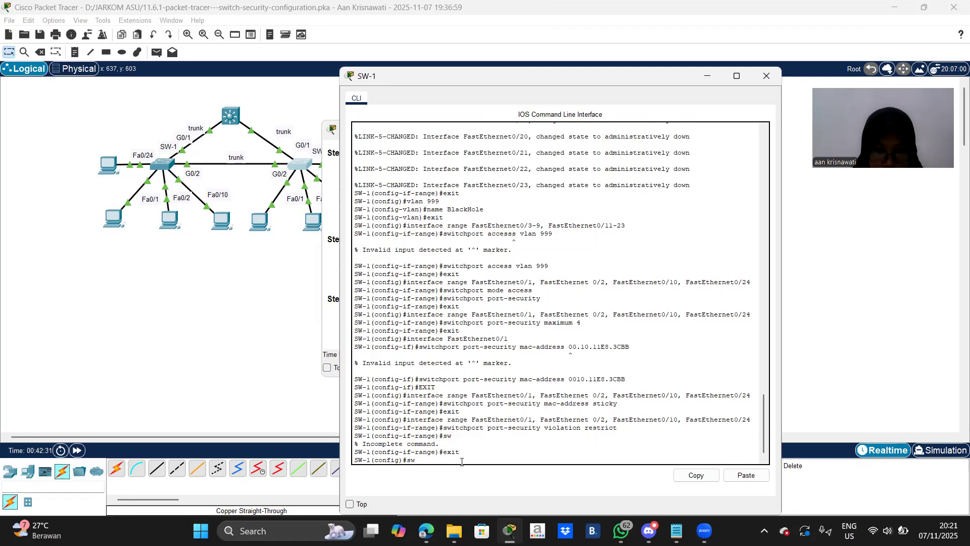
key("Up")
key("Up")
key("Up")
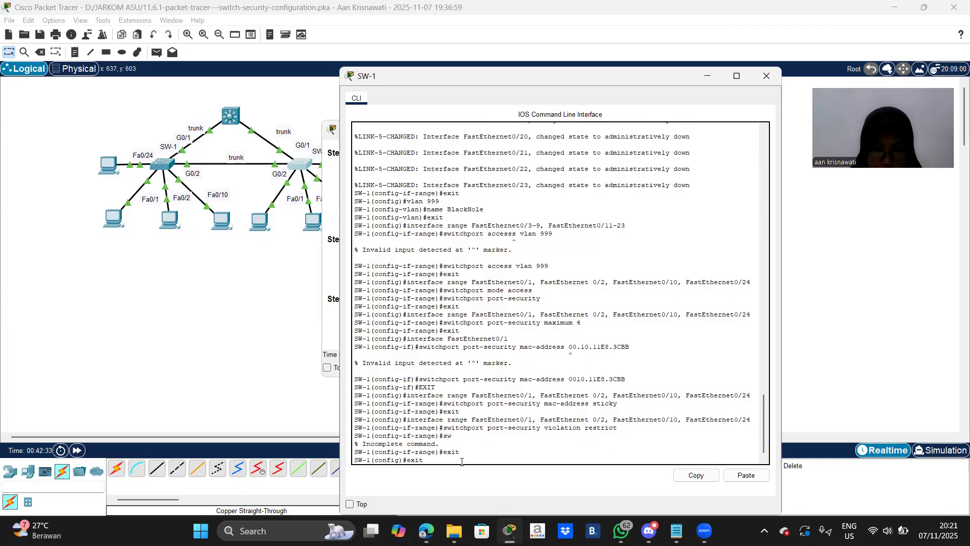
key("Up")
key("BackSpace")
key("BackSpace")
key("BackSpace")
key("BackSpace")
key("BackSpace")
key("BackSpace")
key("BackSpace")
key("BackSpace")
key("BackSpace")
key("BackSpace")
key("BackSpace")
key("BackSpace")
key("BackSpace")
key("BackSpace")
key("BackSpace")
key("BackSpace")
key("BackSpace")
key("BackSpace")
key("BackSpace")
key("BackSpace")
key("BackSpace")
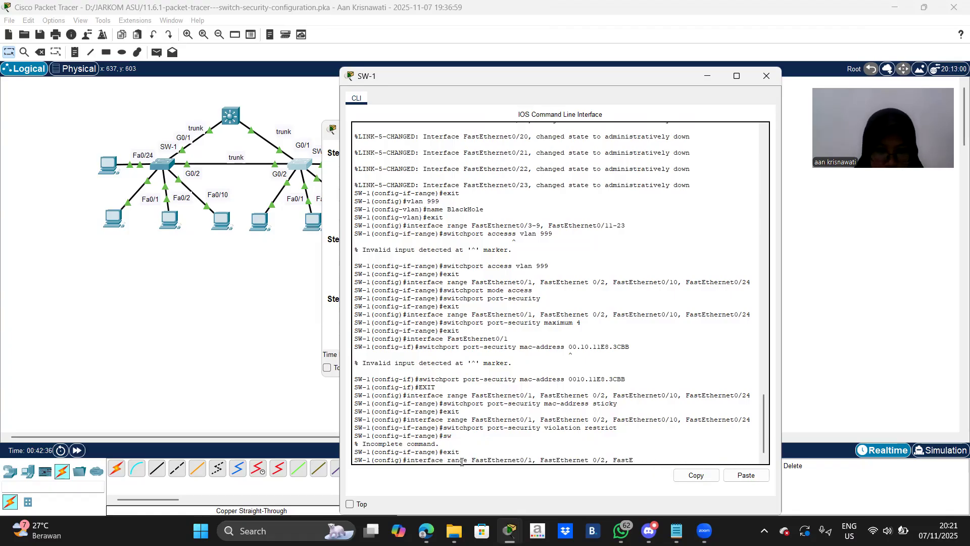
key("BackSpace")
key("BackSpace")
key("BackSpace")
key("BackSpace")
key("BackSpace")
key("BackSpace")
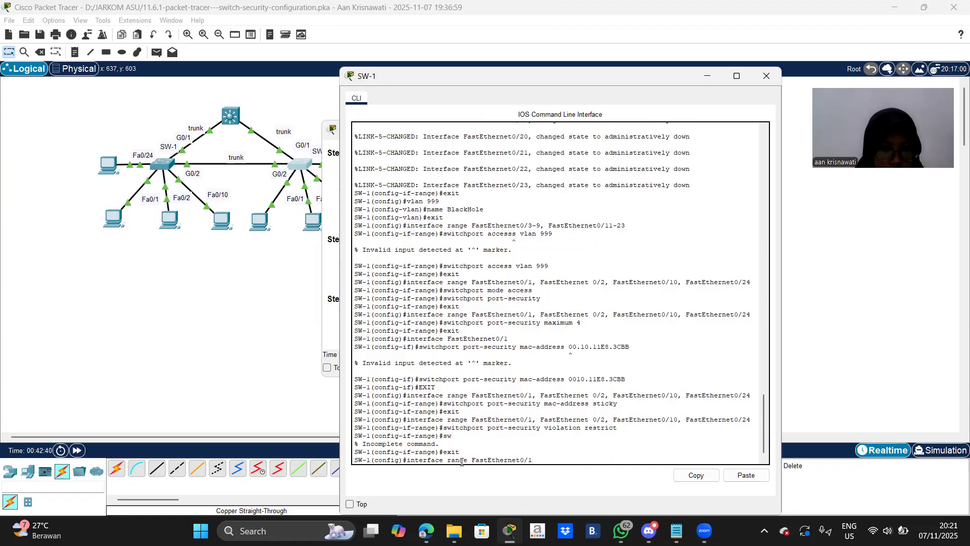
key("BackSpace")
key("BackSpace")
key("BackSpace")
key("BackSpace")
key("BackSpace")
key("BackSpace")
key("BackSpace")
key("BackSpace")
key("BackSpace")
key("BackSpace")
key("BackSpace")
key("BackSpace")
key("BackSpace")
key("BackSpace")
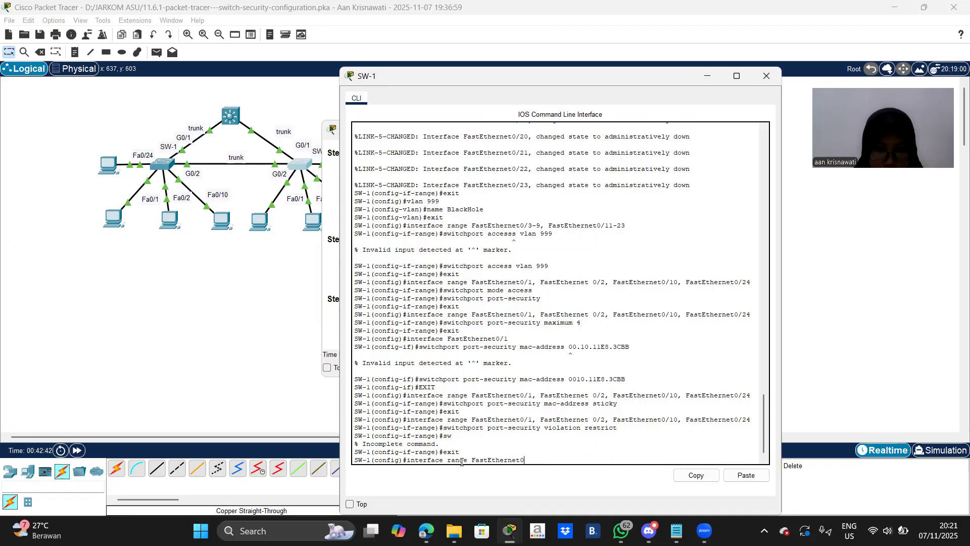
key("BackSpace")
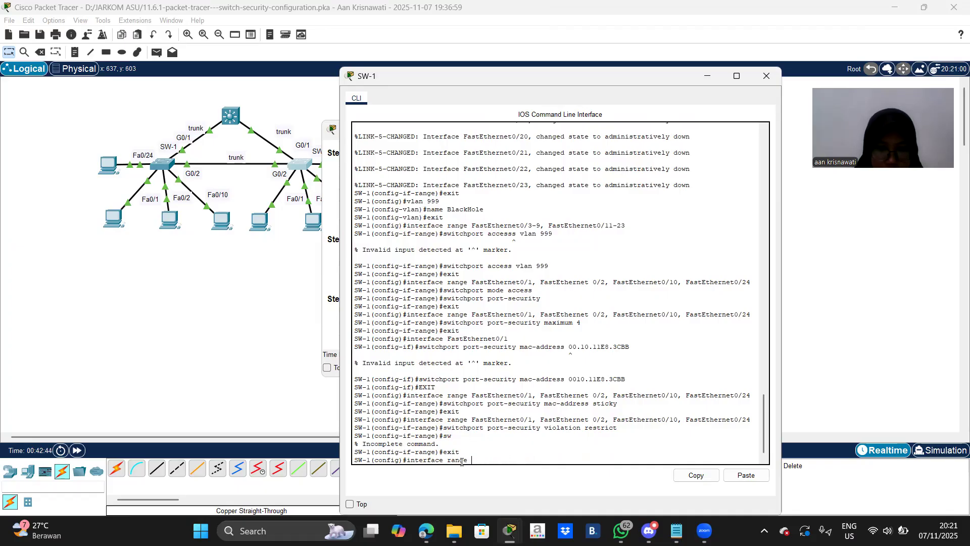
type("Gigabit")
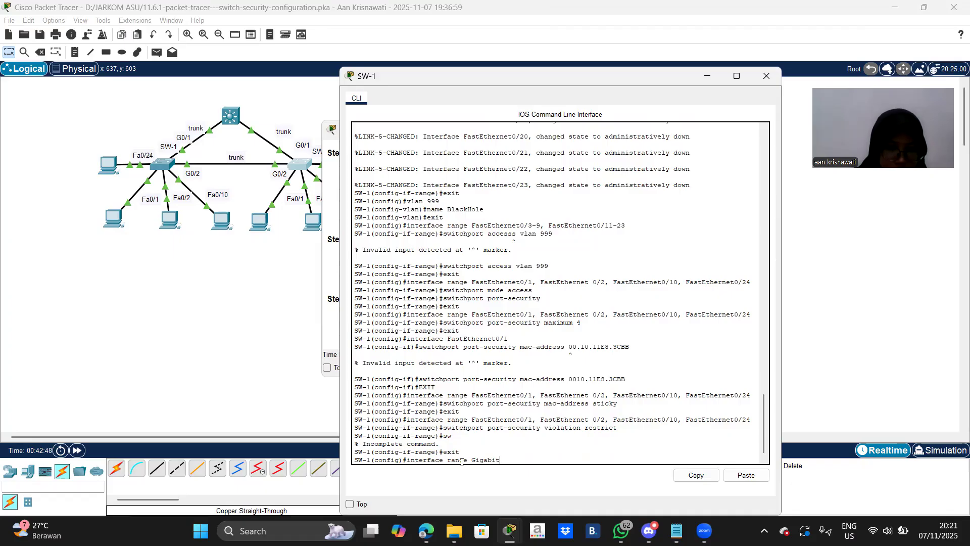
type("Ethernet")
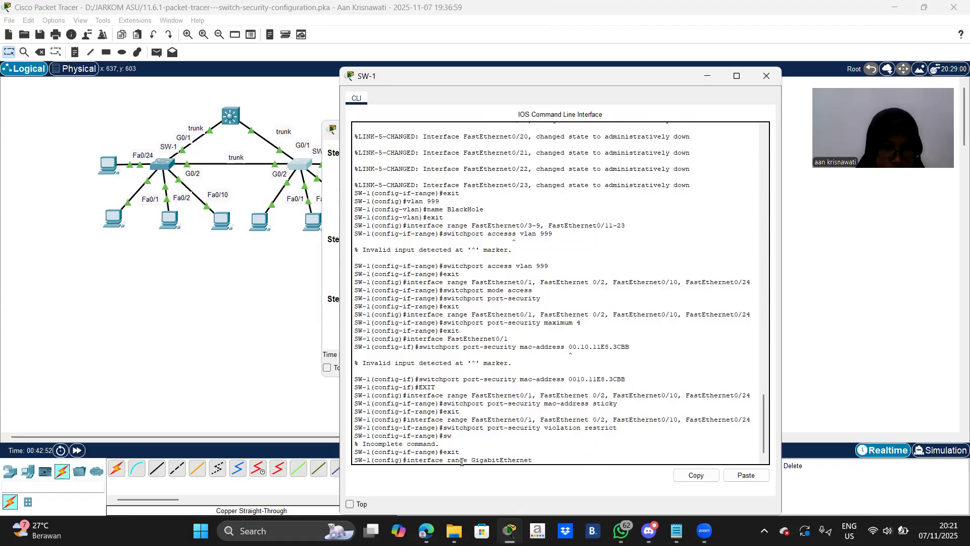
type("0/1-2")
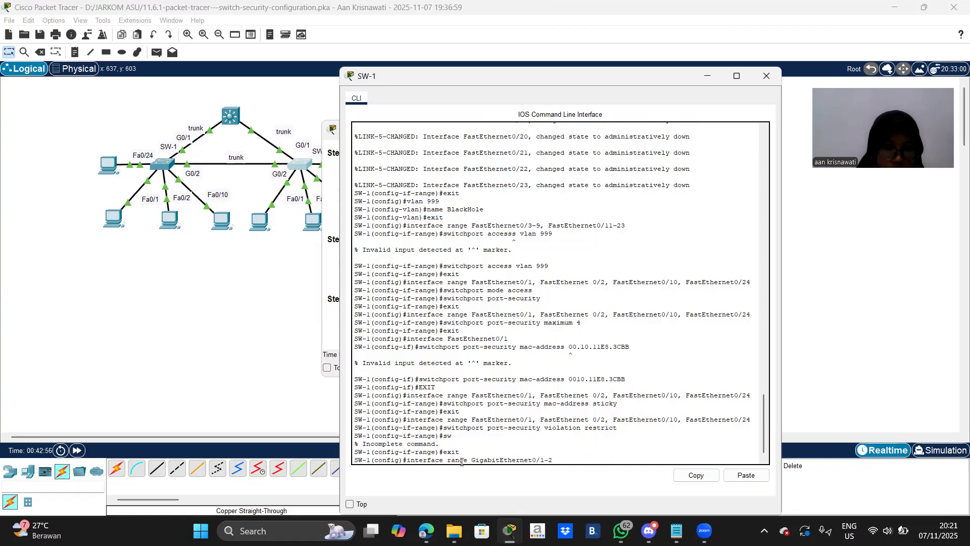
key("Return")
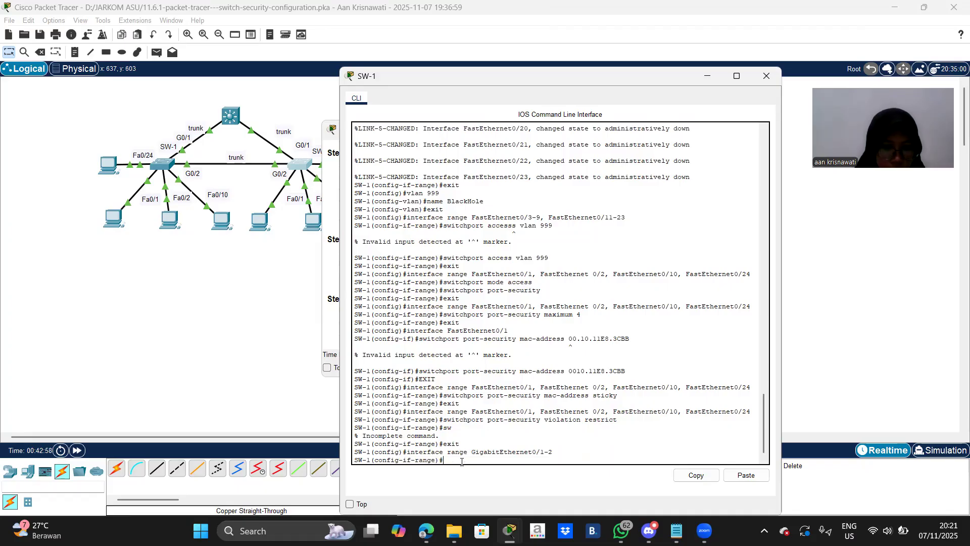
Configure the GigabitEthernet0/1-2 trunk ports as DHCP snooping trusted ports and exit interface range configuration.
type("ipdhcp")
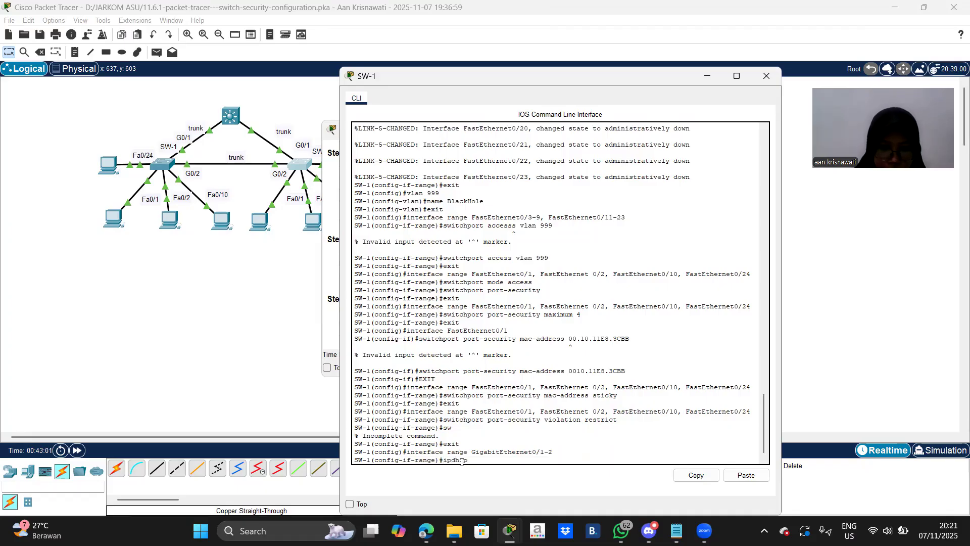
key("Left")
key("Left")
key("Left")
key("Left")
type("dhcp")
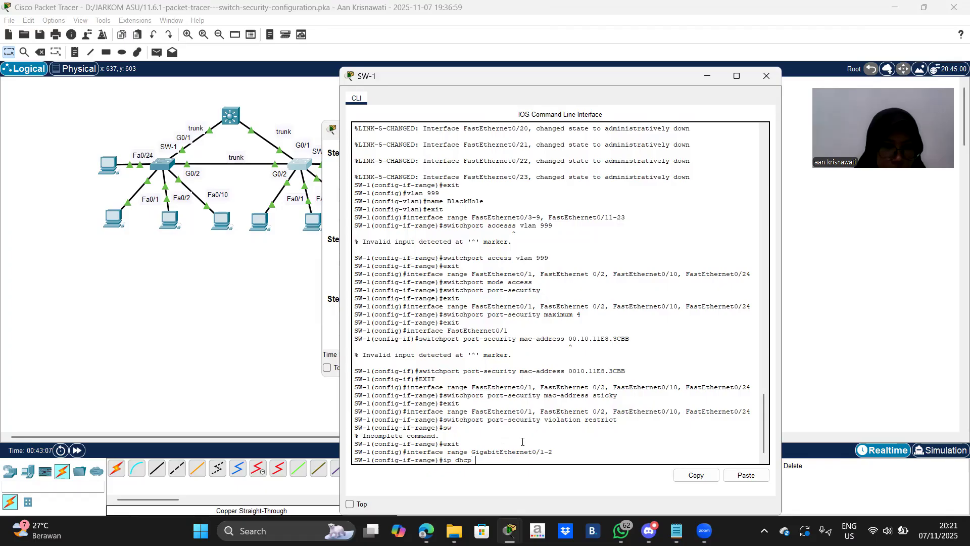
type(" sn")
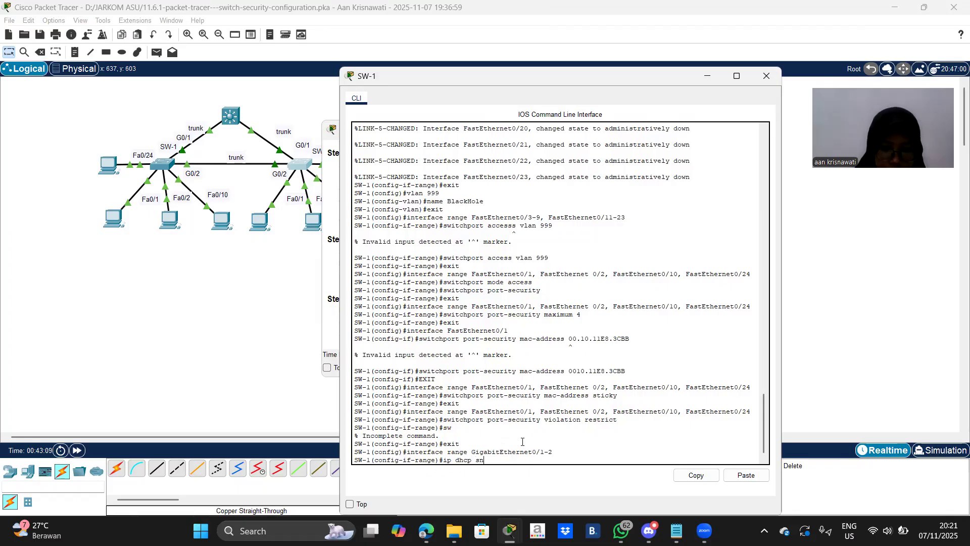
type("ooping")
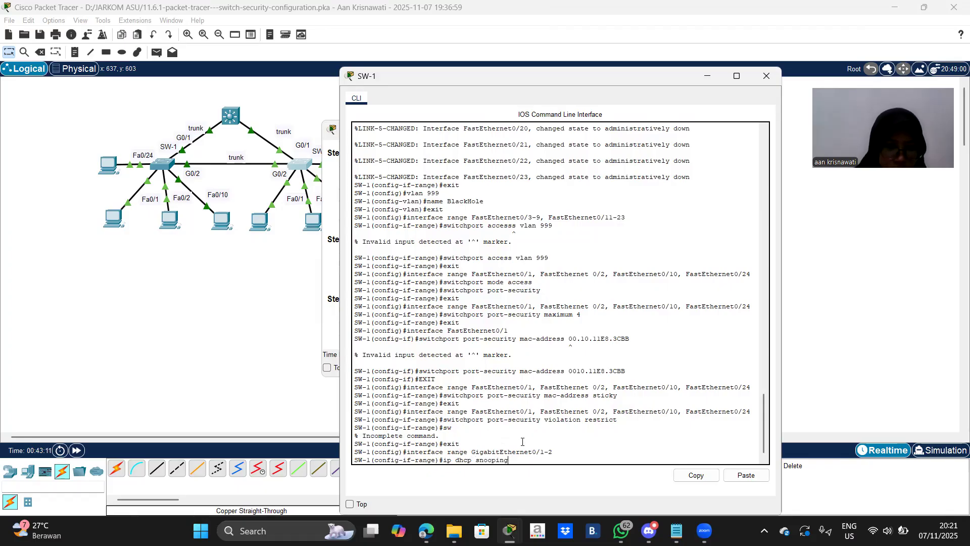
type(" trust")
key("Return")
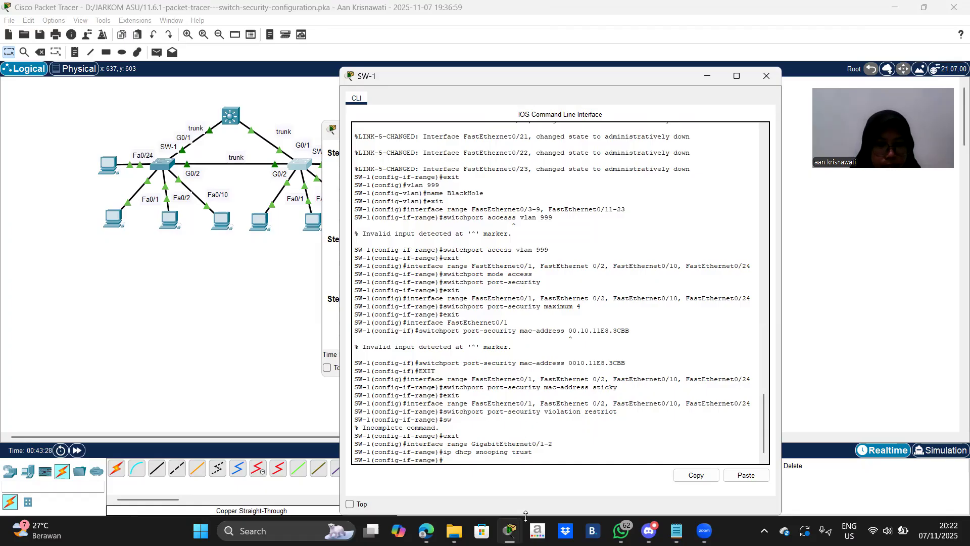
type("exit")
key("Return")
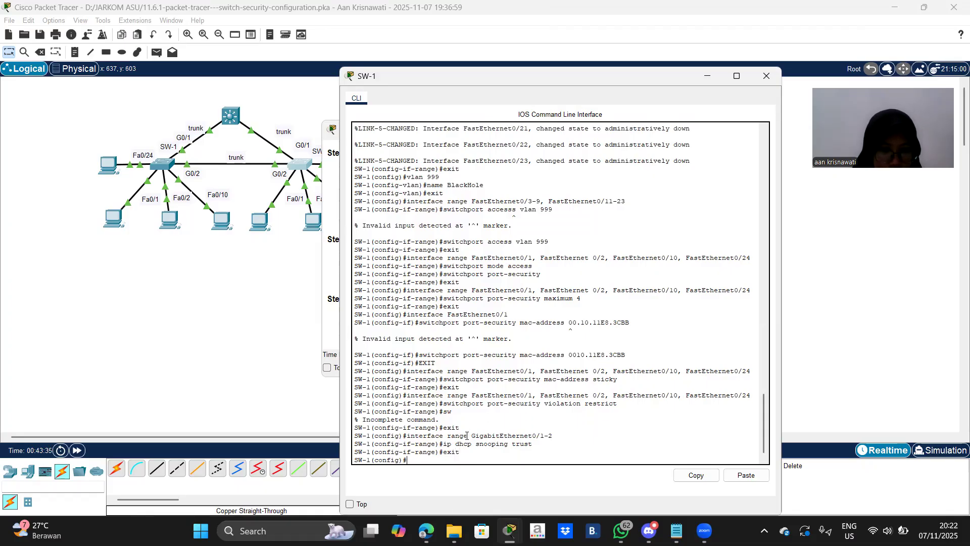
Enter interface range configuration on SW-1 for the untrusted ports FastEthernet0/2, FastEthernet0/10 and FastEthernet0/24.
key("Up")
key("Up")
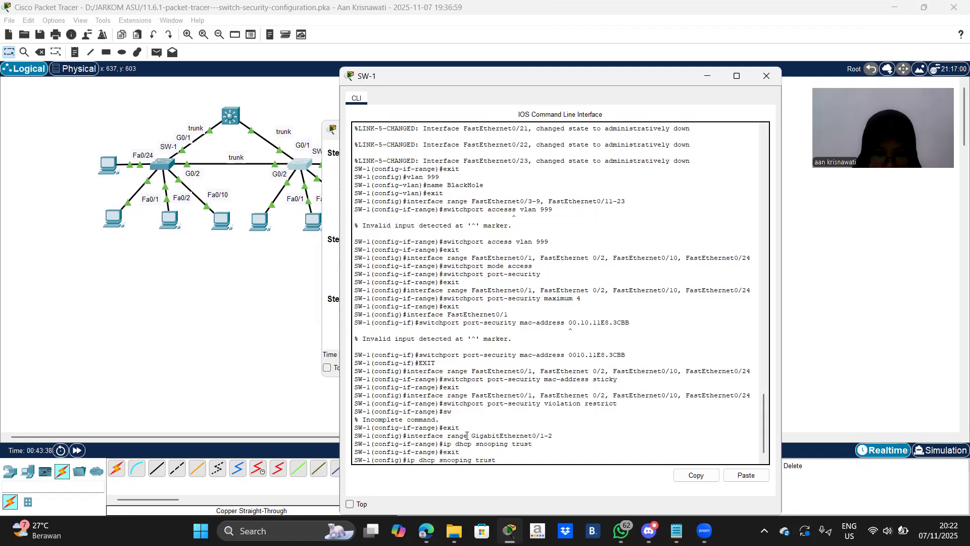
key("Up")
key("Up")
key("Up")
key("Up")
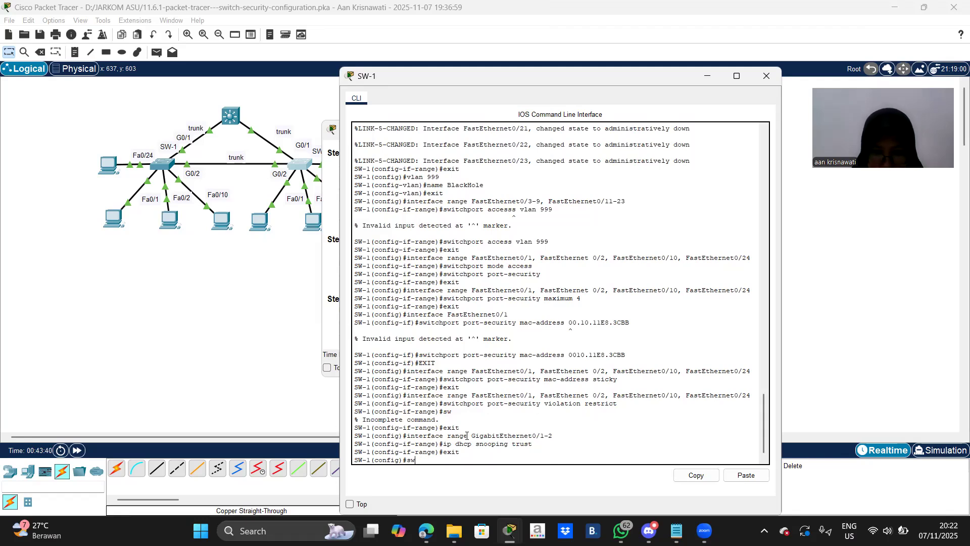
key("Up")
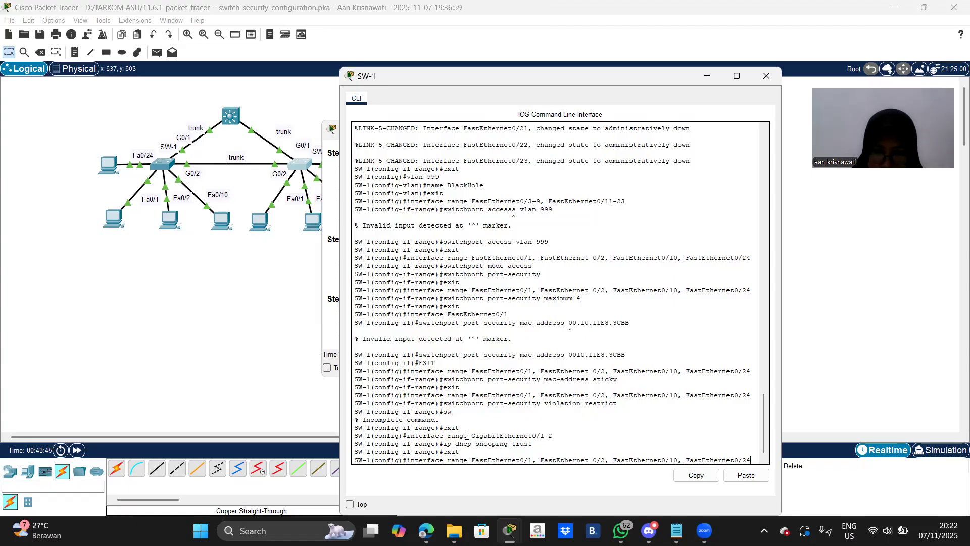
key("Left")
key("Left")
key("Left")
key("Left")
key("Left")
key("Left")
key("Left")
key("Left")
key("Left")
key("Left")
key("Left")
key("Left")
key("Left")
key("Left")
key("Left")
key("BackSpace")
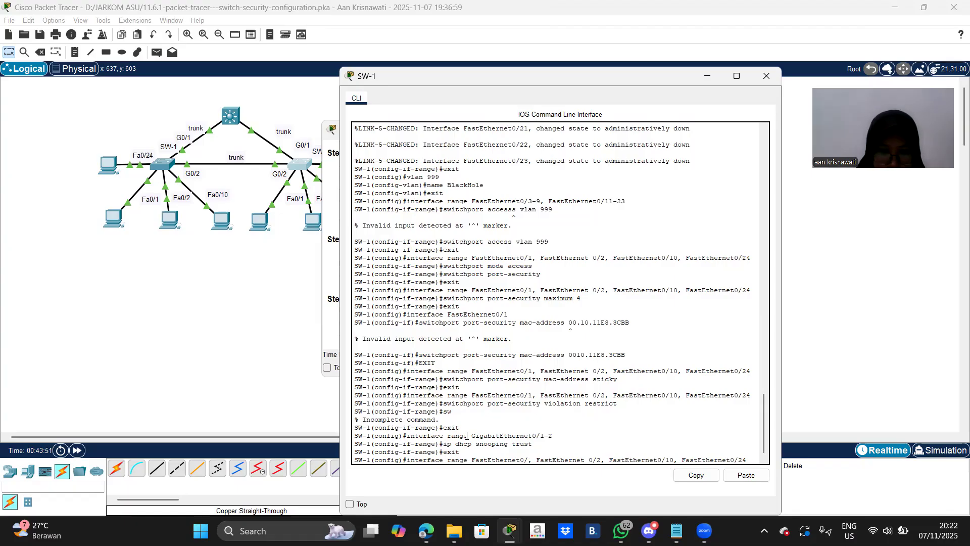
type("2")
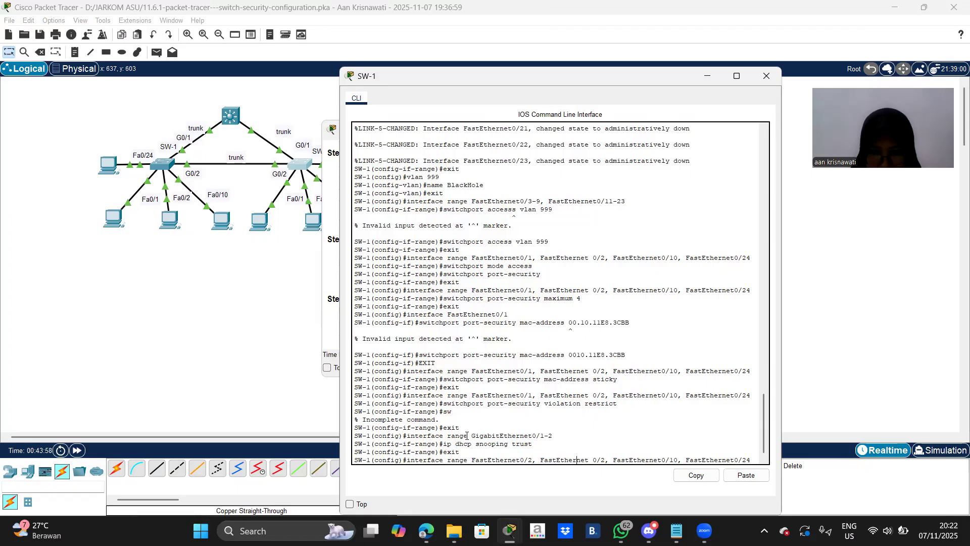
key("Right")
key("Right")
key("Right")
key("Right")
key("BackSpace")
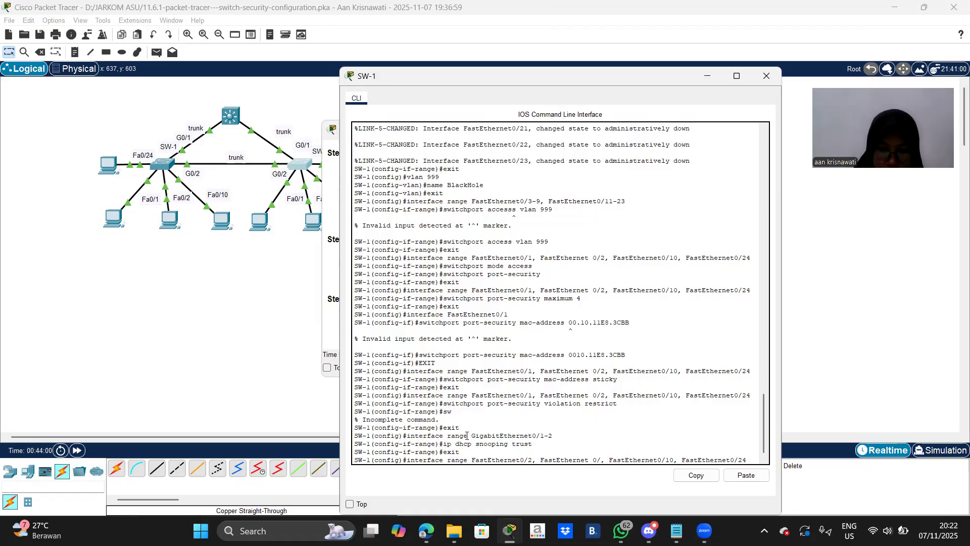
type("10")
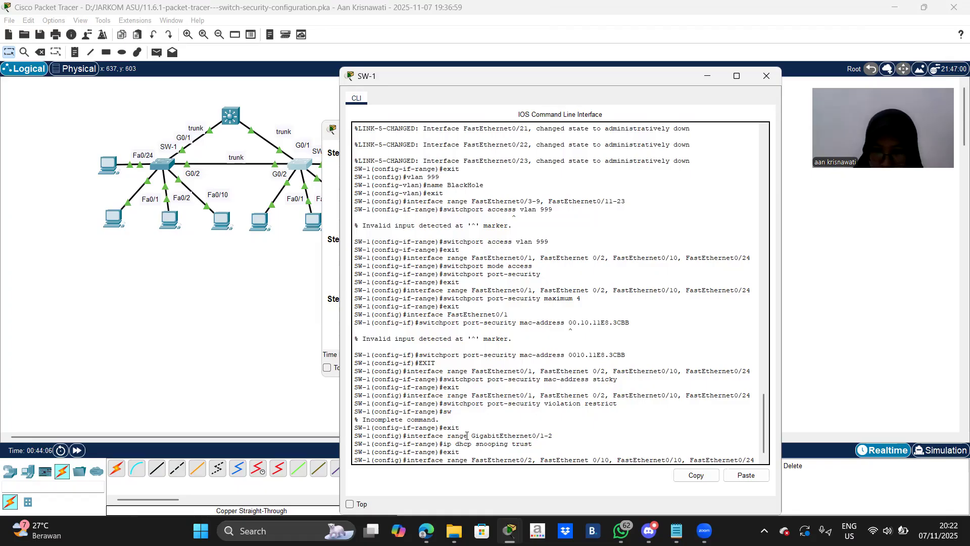
key("BackSpace")
key("BackSpace")
type("24")
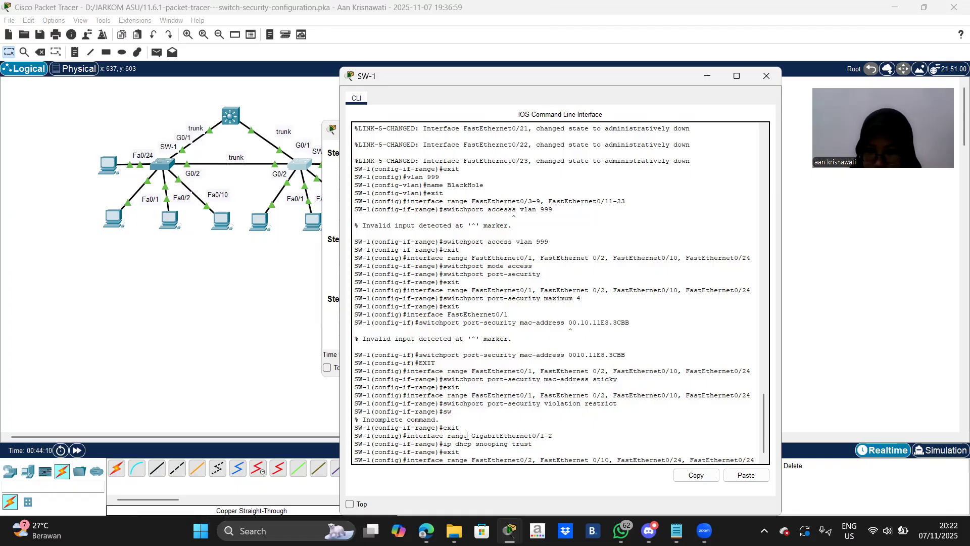
key("Right")
key("Right")
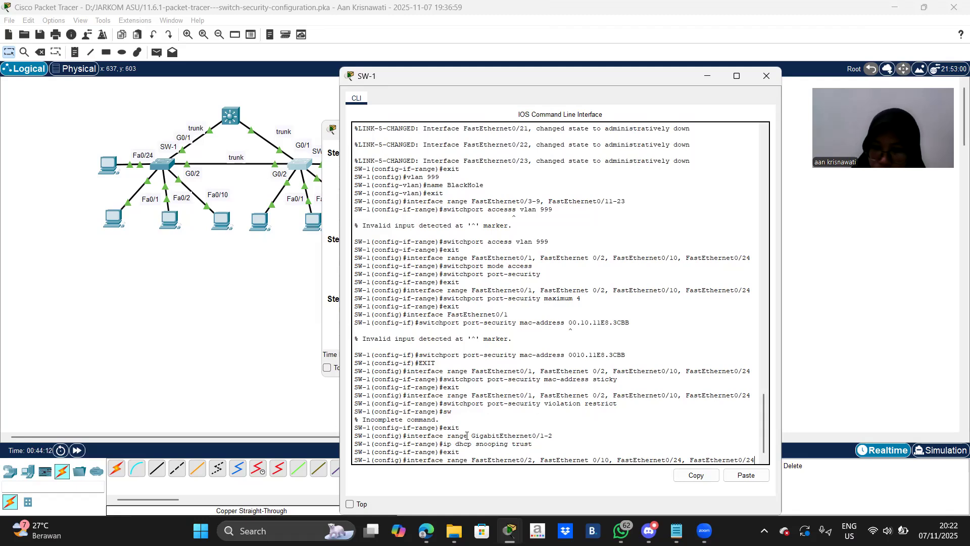
key("BackSpace")
key("BackSpace")
key("BackSpace")
key("BackSpace")
key("BackSpace")
key("BackSpace")
key("BackSpace")
key("BackSpace")
key("BackSpace")
key("BackSpace")
key("BackSpace")
key("BackSpace")
key("BackSpace")
key("BackSpace")
key("BackSpace")
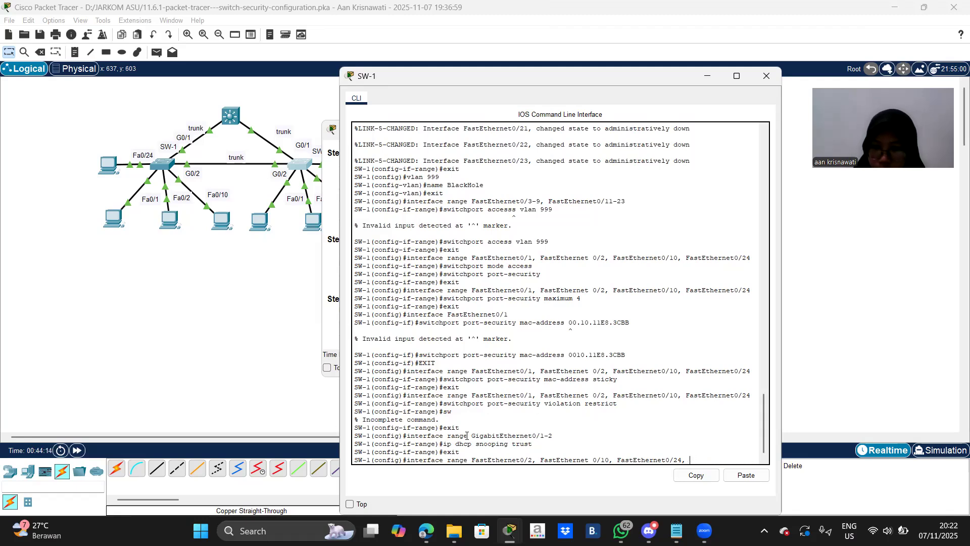
key("Return")
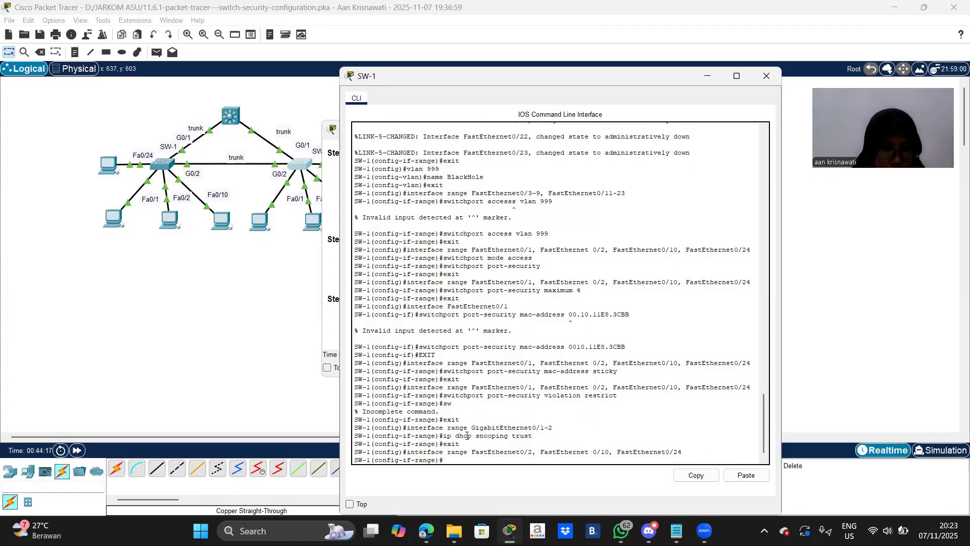
Limit DHCP snooping on the selected untrusted ports of SW-1 to a rate of 5 packets per second.
type("ip dhcp snooping")
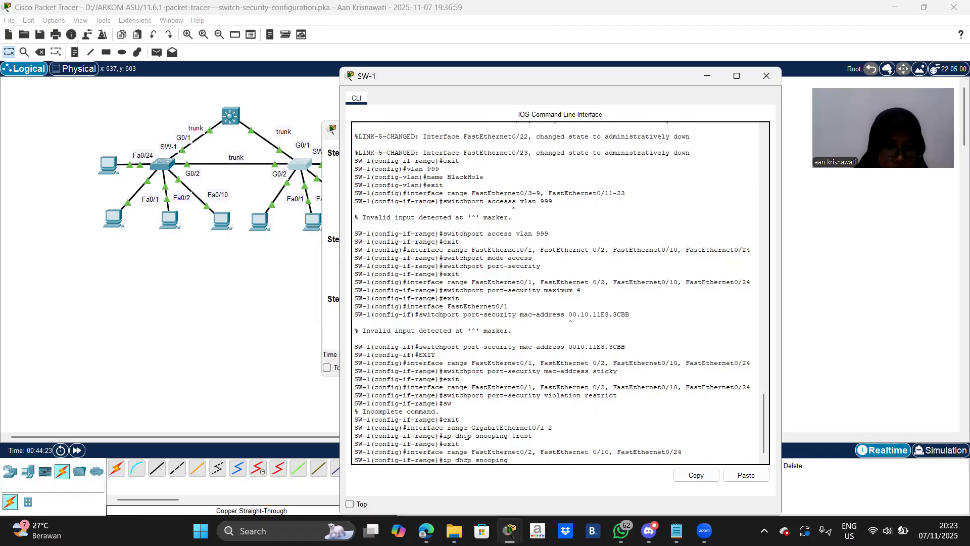
type(" limit")
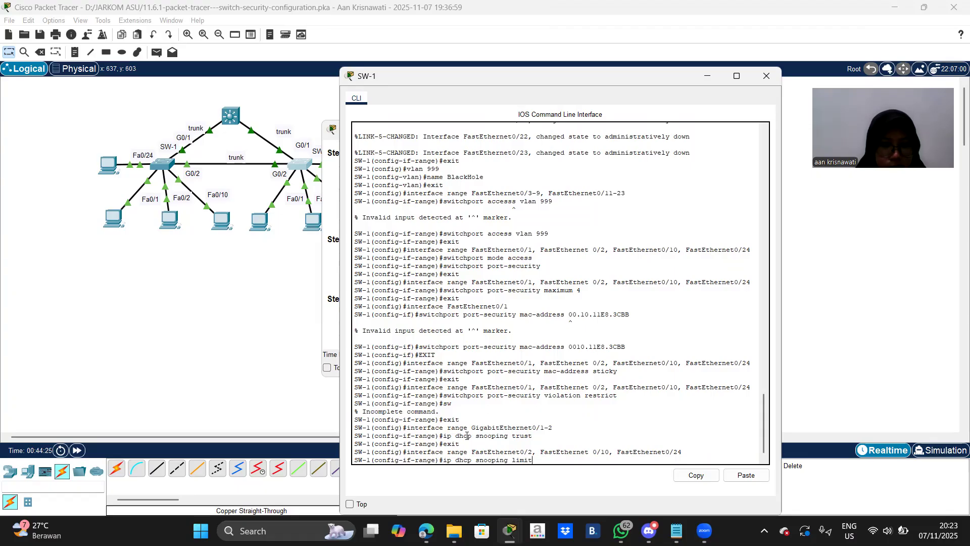
type(" rate ")
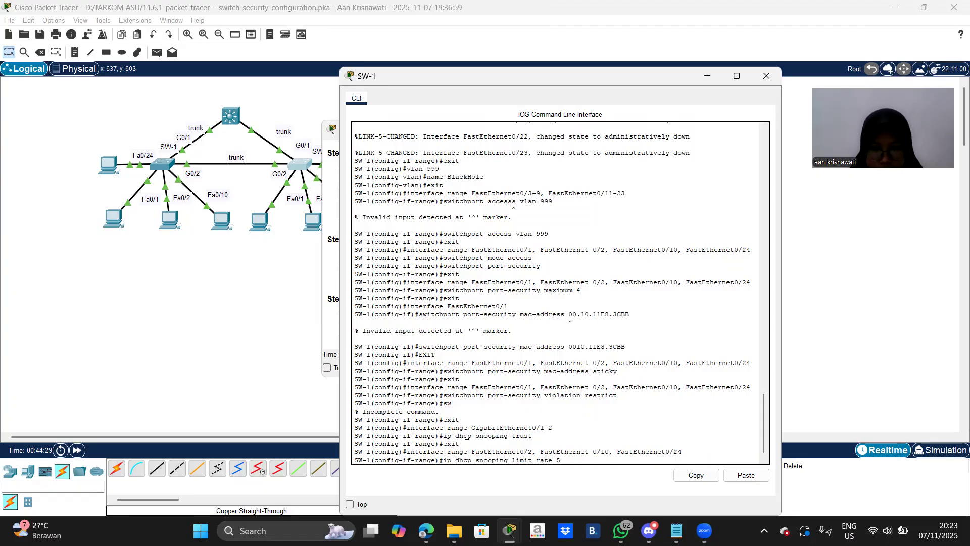
type("5")
key("Return")
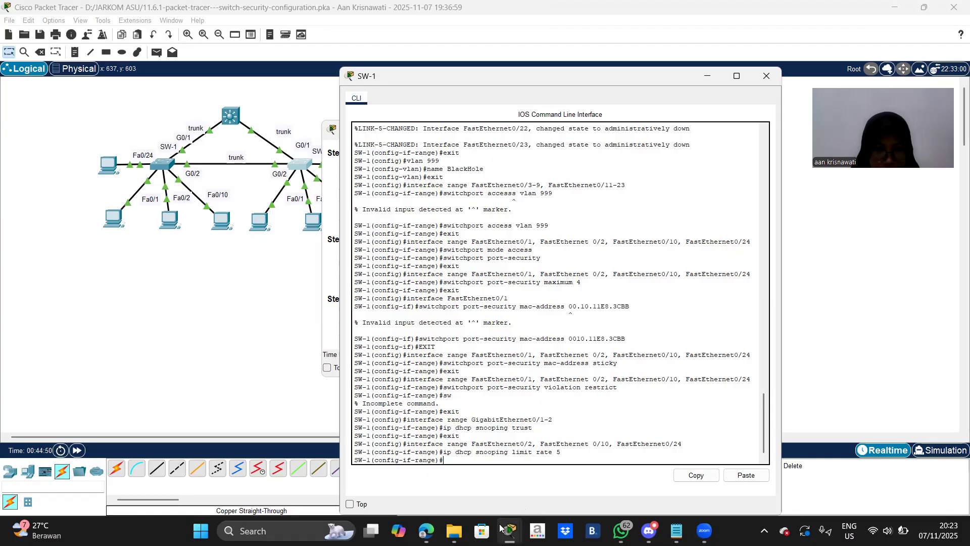
Switch to the SW-2 console and enter global configuration mode.
mouse_move(500, 527)
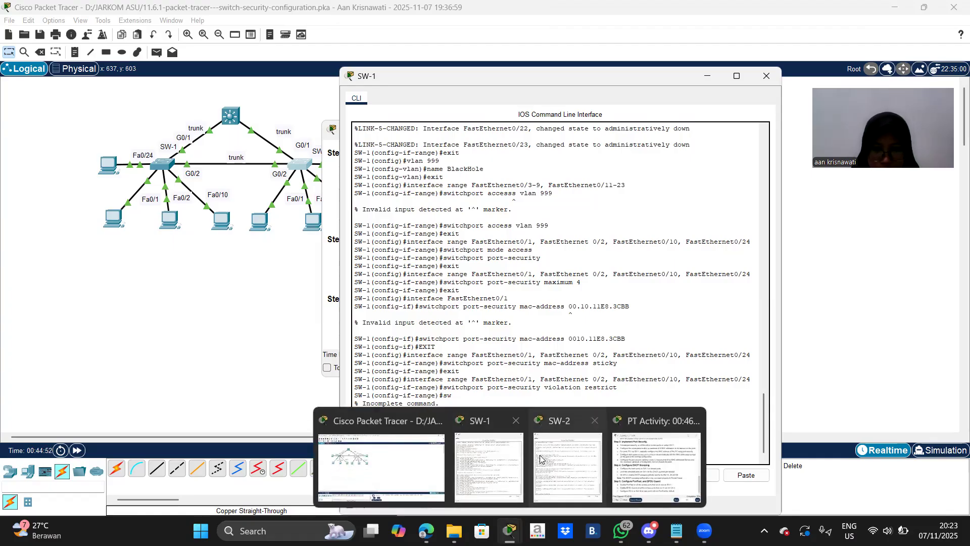
left_click(597, 461)
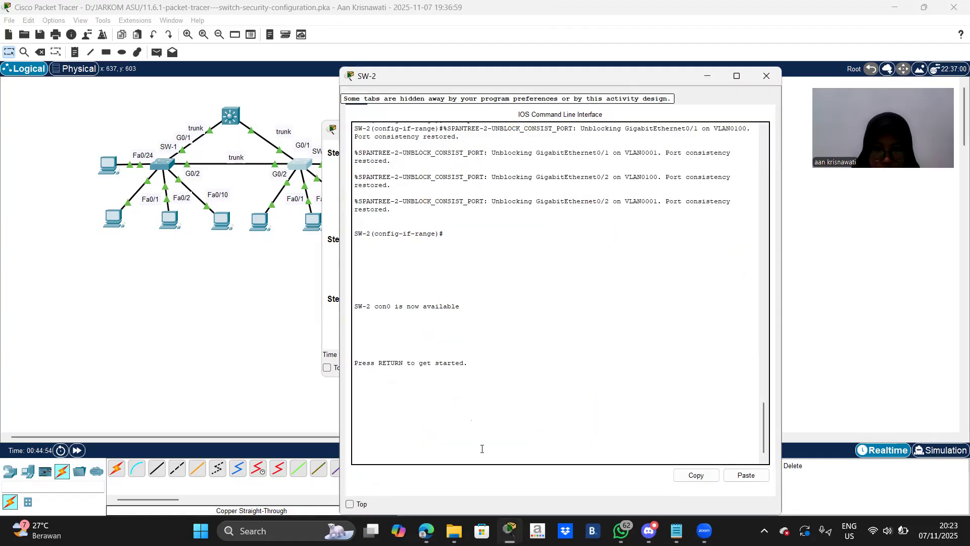
key("Return")
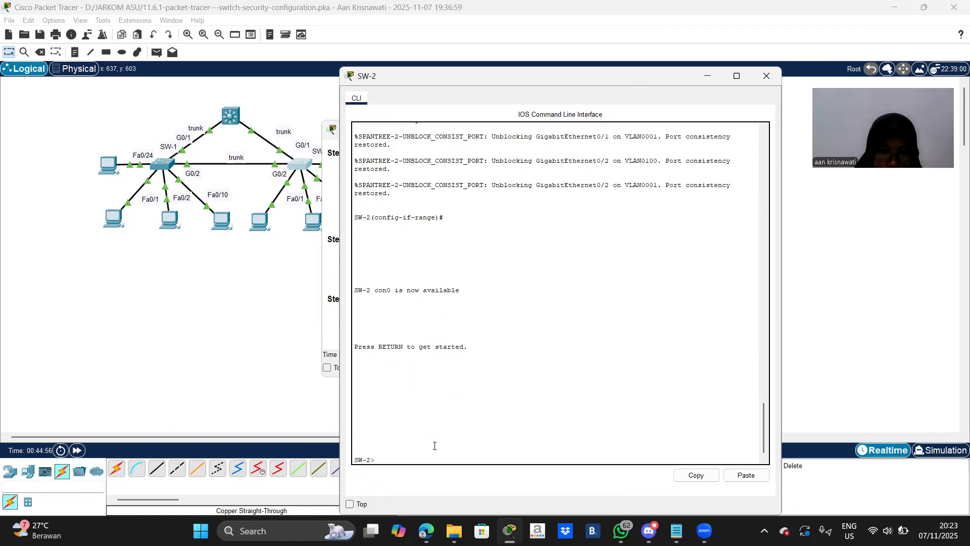
type("ex")
key("BackSpace")
key("BackSpace")
type("en")
key("Return")
type("conf t")
key("Return")
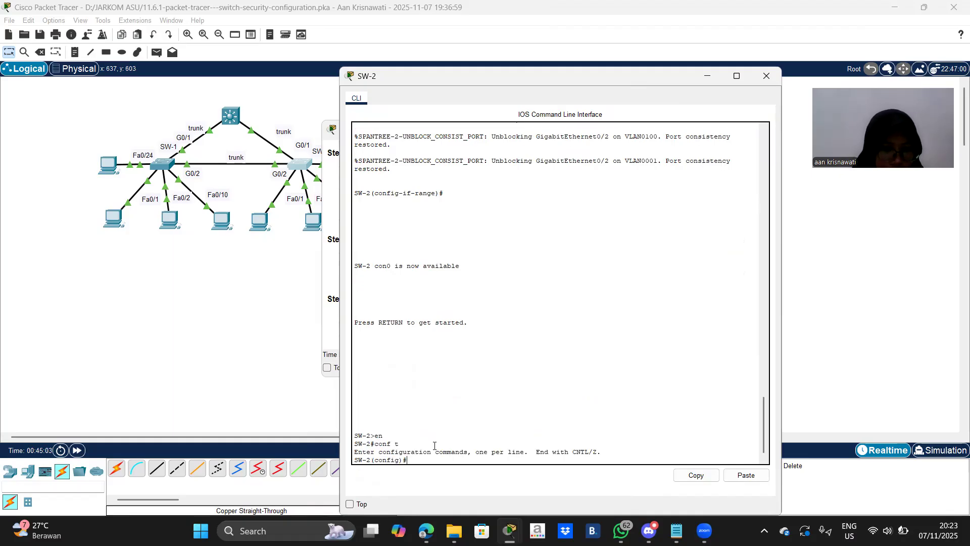
Enable DHCP snooping globally on SW-2.
type("ip dhcp snoopin")
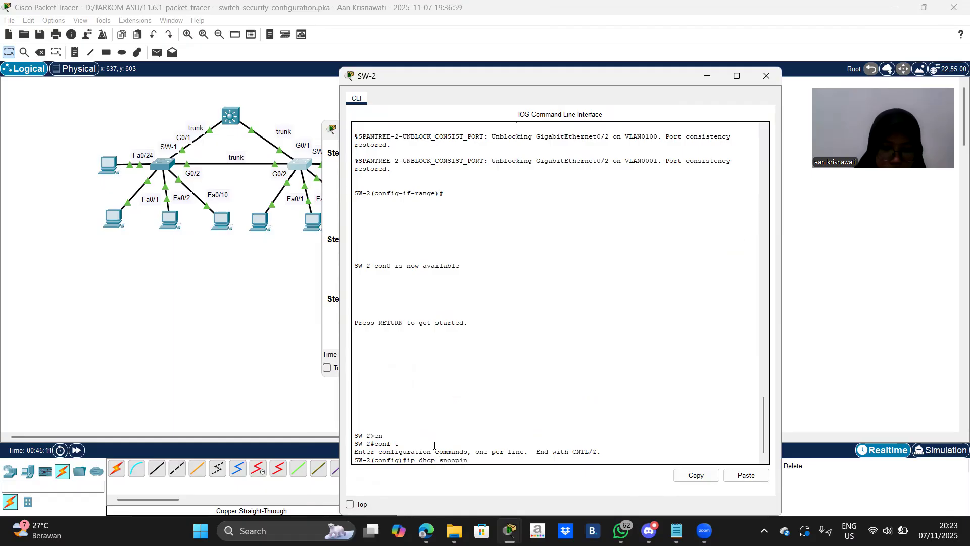
type("g")
key("Return")
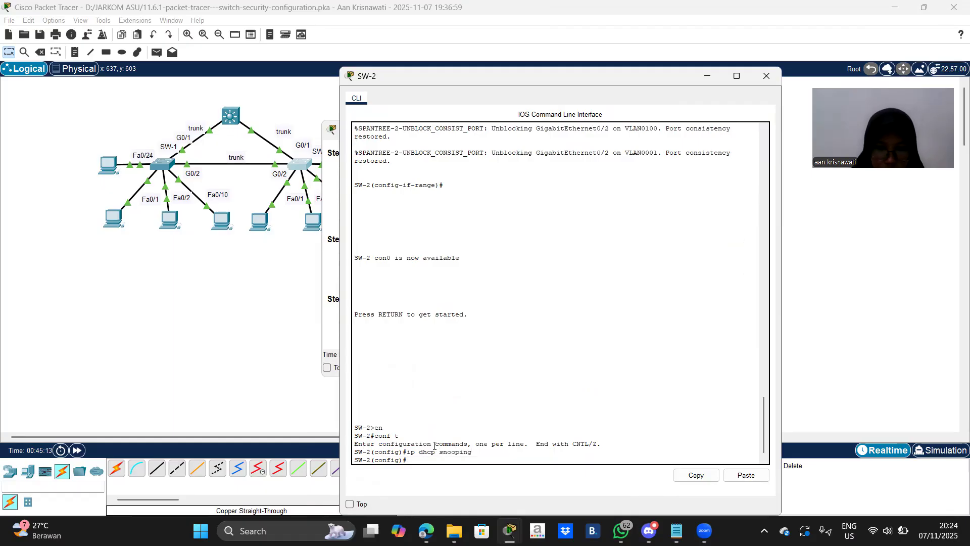
Enable DHCP snooping on SW-2 for VLANs 10,20,99.
key("Up")
type("vlan 10")
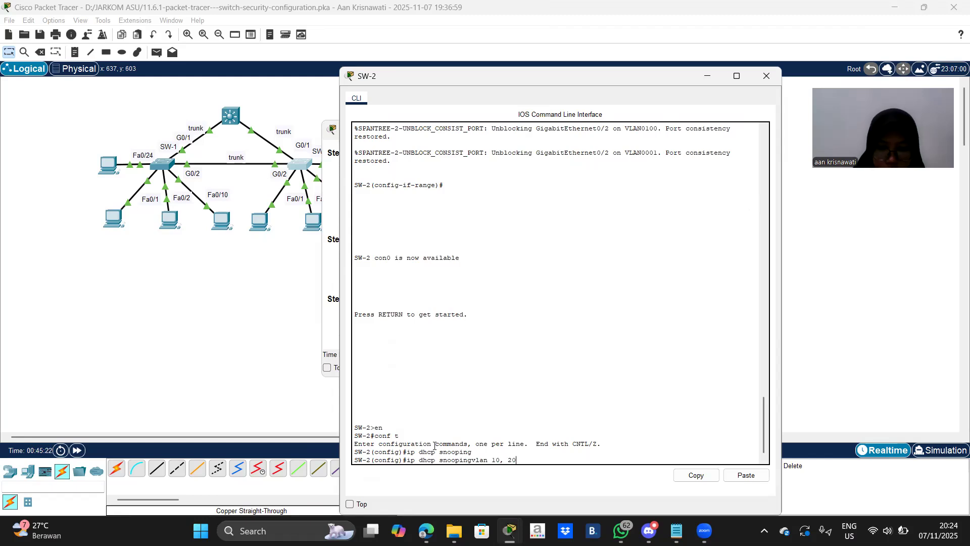
type(", 20, 99")
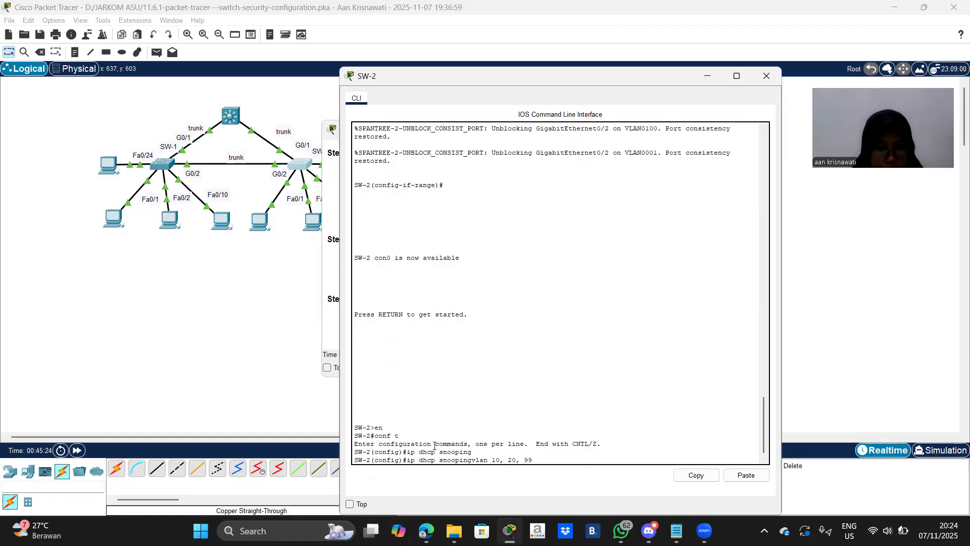
key("Return")
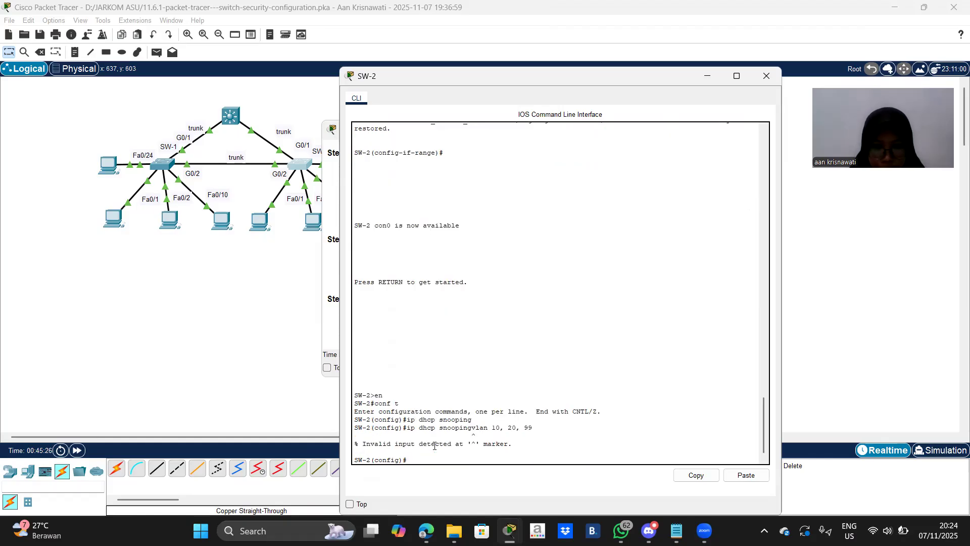
key("Up")
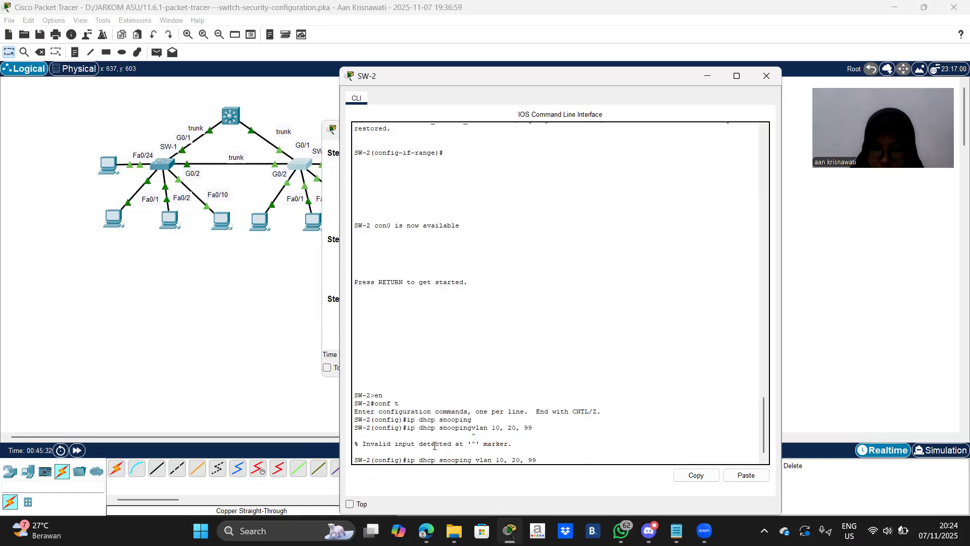
key("Return")
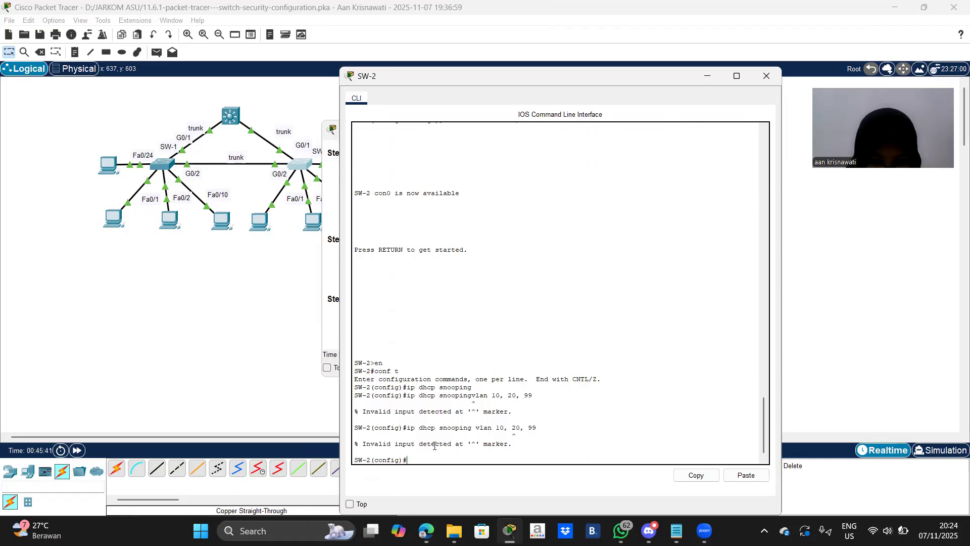
key("Up")
key("Left")
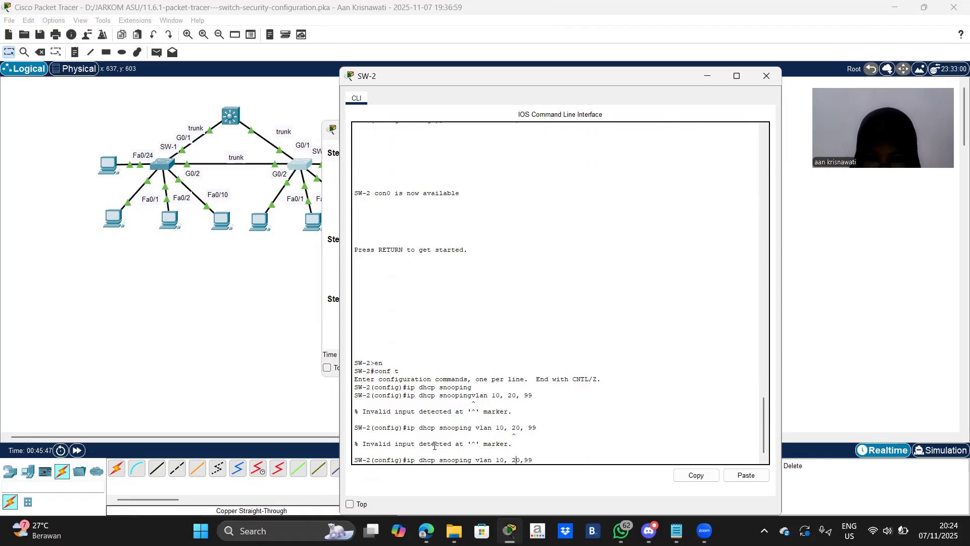
key("Left")
key("Left")
key("Left")
key("BackSpace")
key("Return")
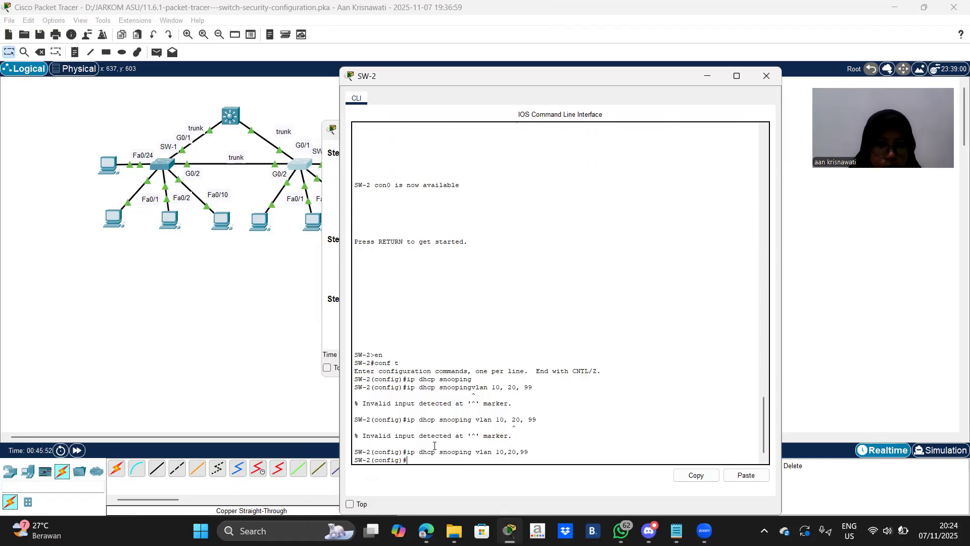
Check the activity's PortFast and BPDU Guard instructions, and return to SW-1 to exit interface range configuration.
left_click(326, 295)
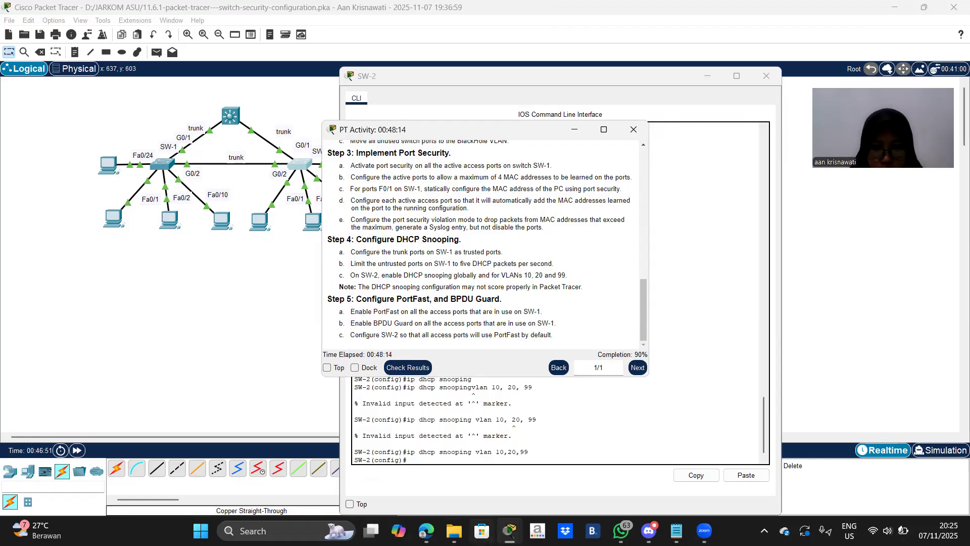
mouse_move(454, 531)
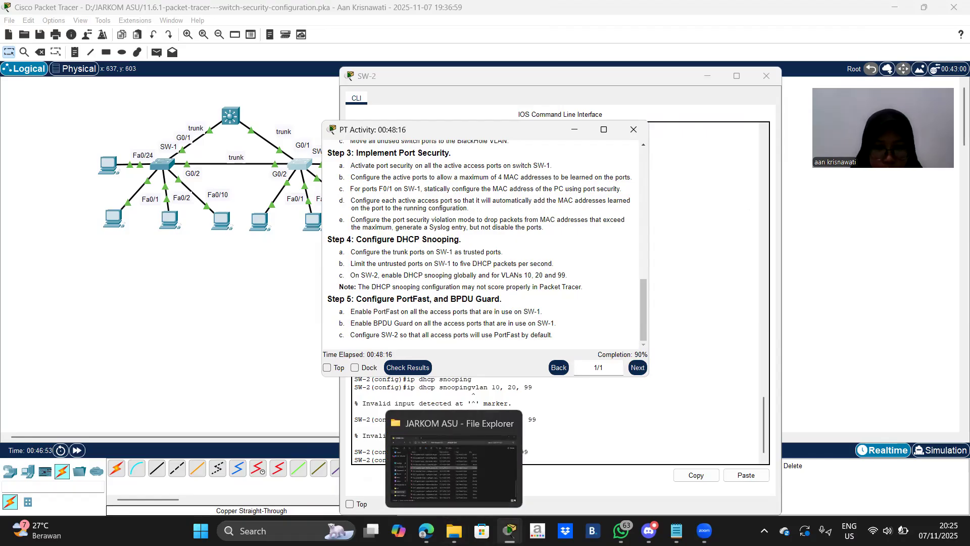
mouse_move(509, 530)
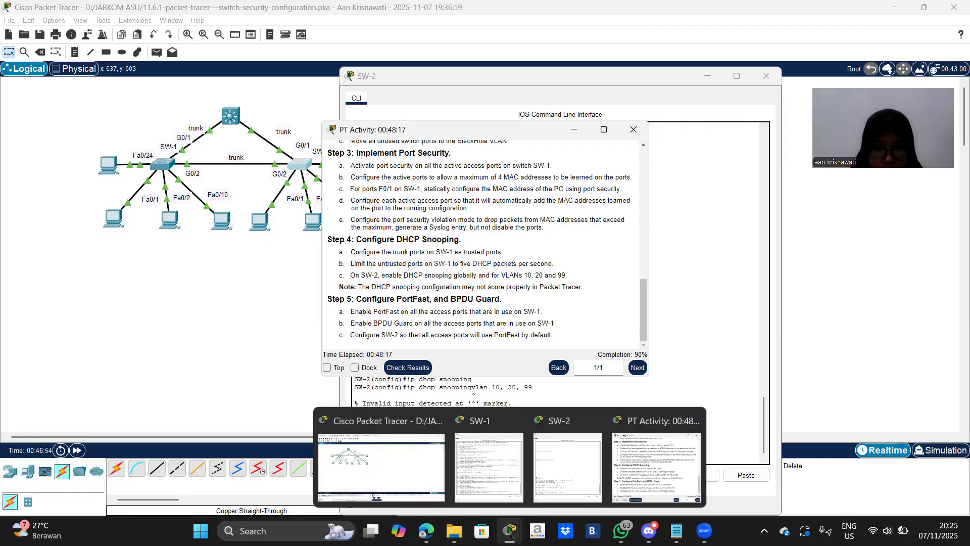
left_click(489, 465)
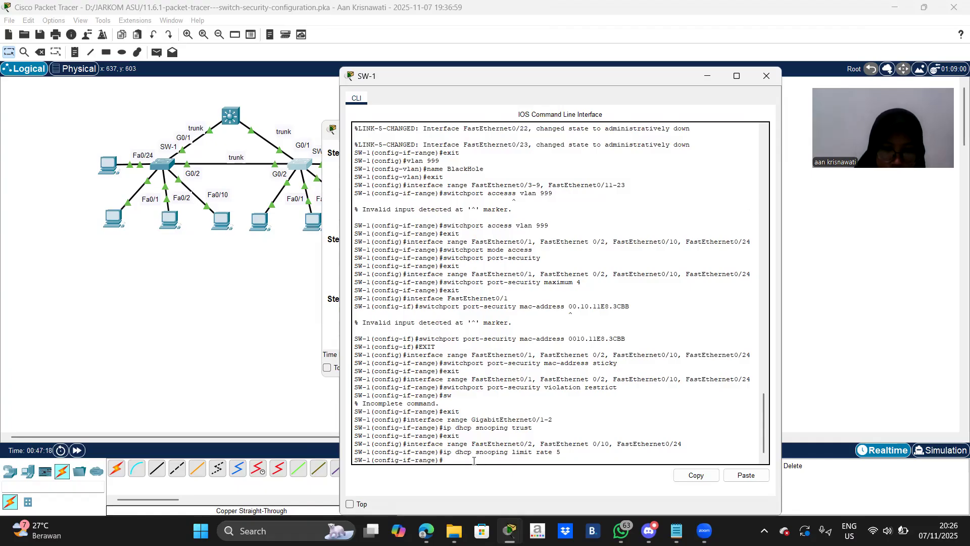
type("exit")
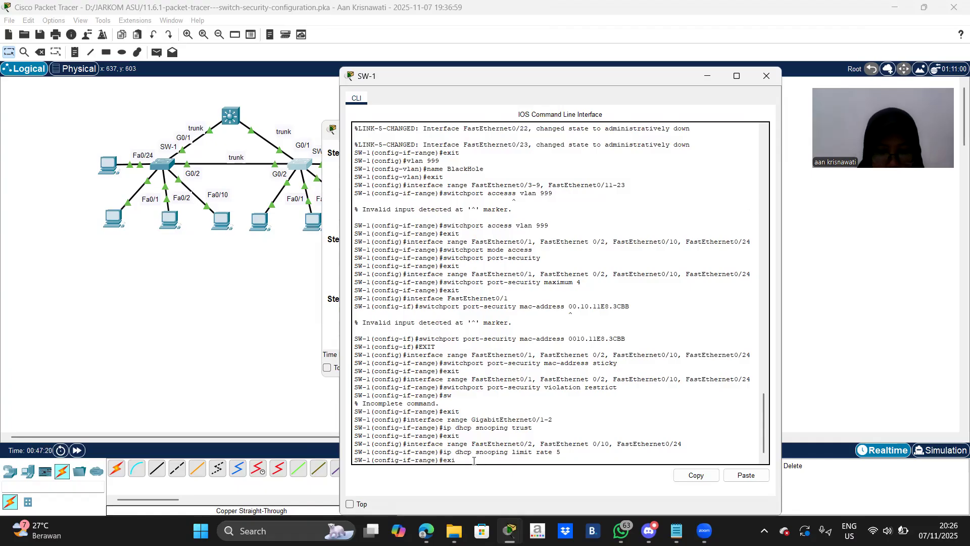
key("Return")
Enter interface range configuration on SW-1 for FastEthernet0/1-2, FastEthernet0/10 and FastEthernet0/24.
type("inerface")
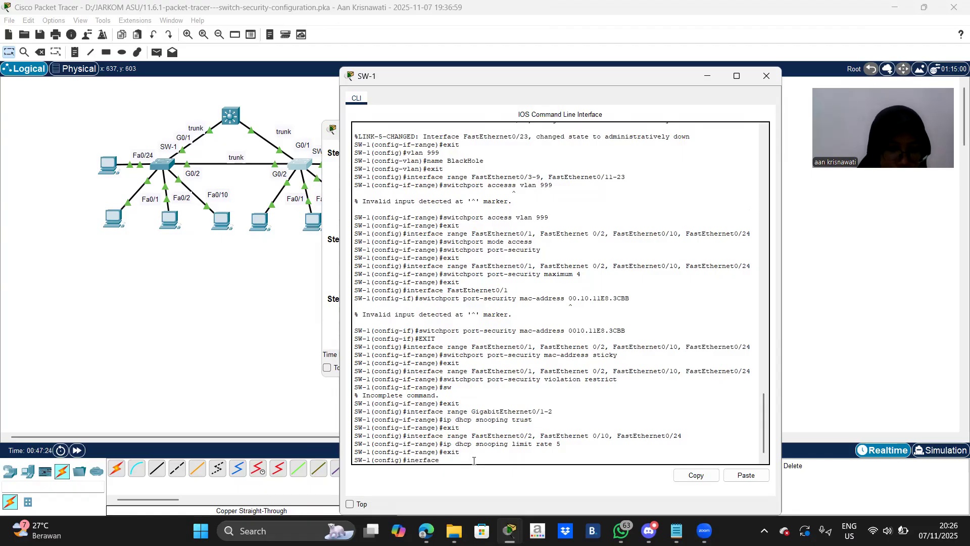
type(" range FastET")
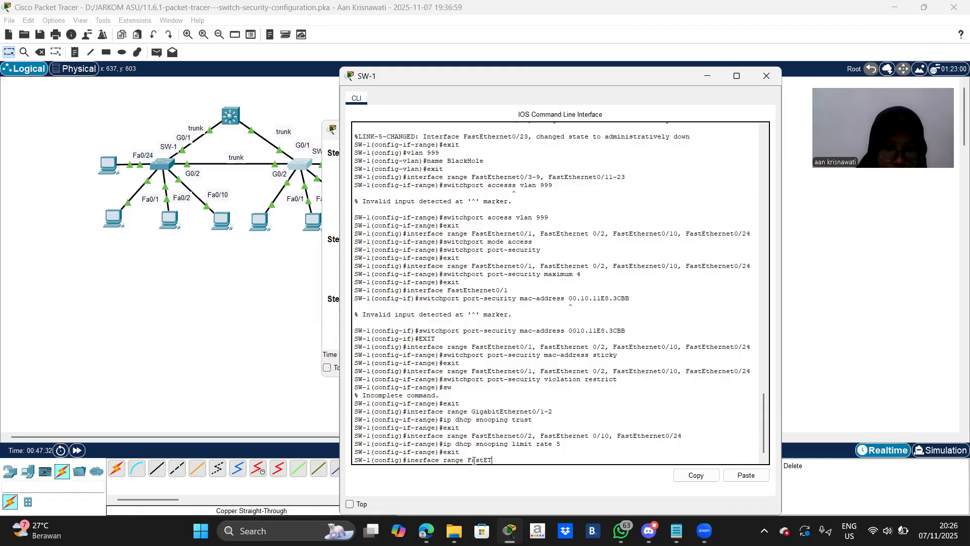
key("BackSpace")
type("thernet0/1-2")
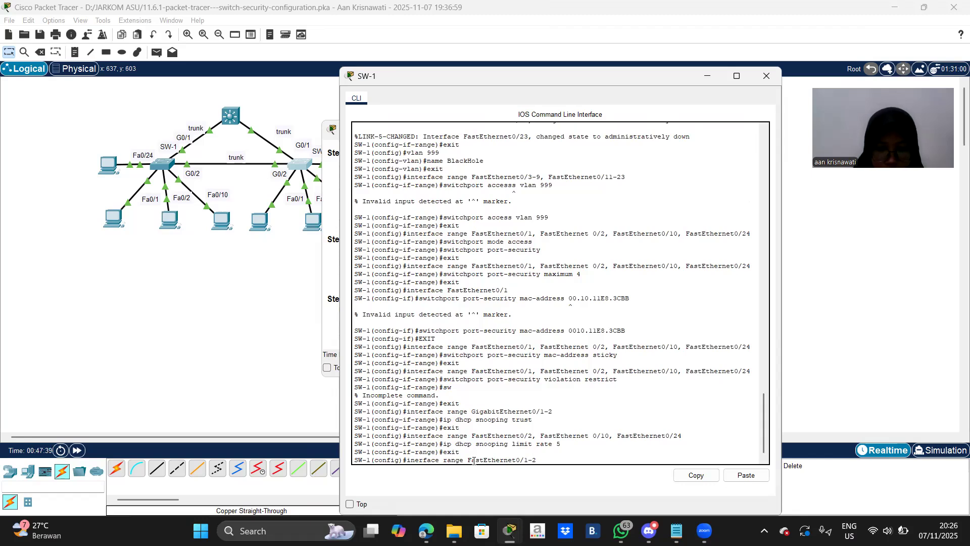
type(", Fast e")
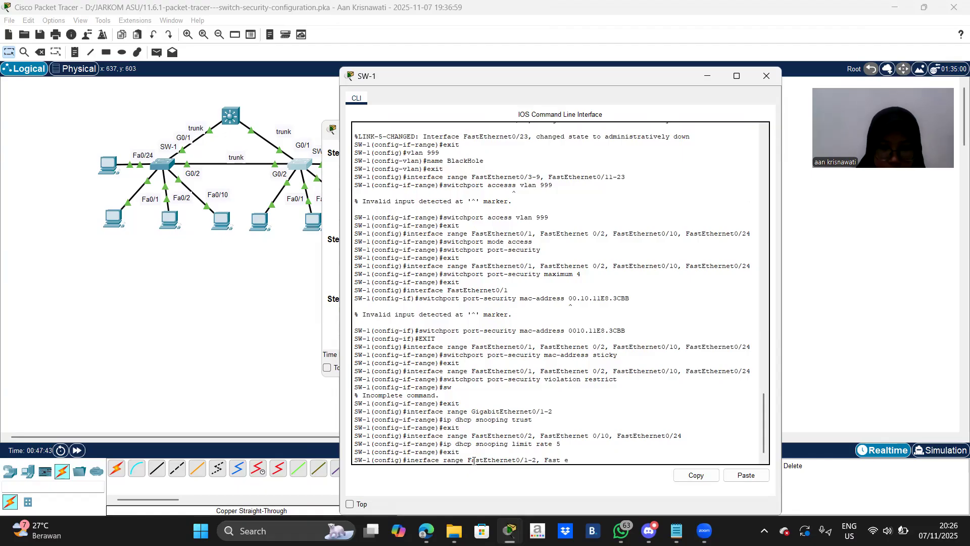
key("BackSpace")
type("Ethernet")
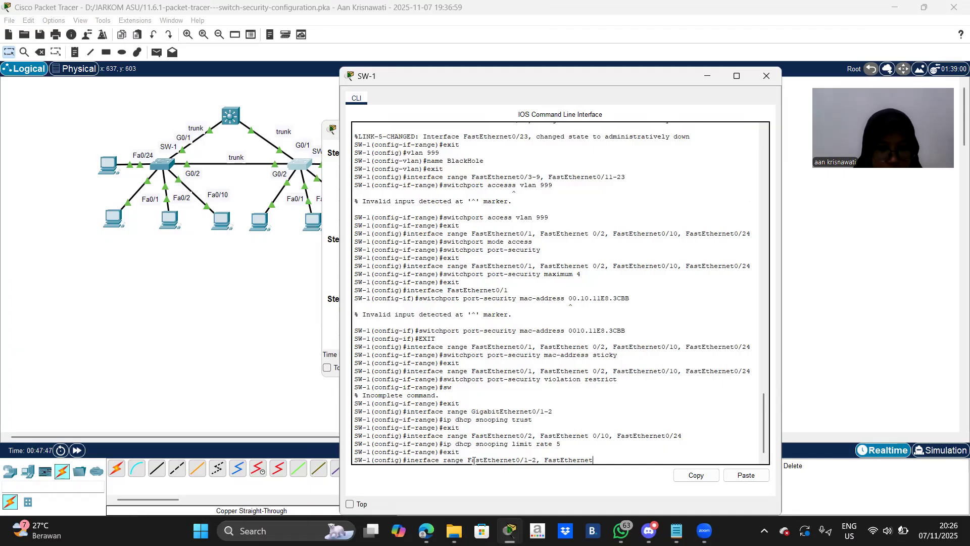
type("0/")
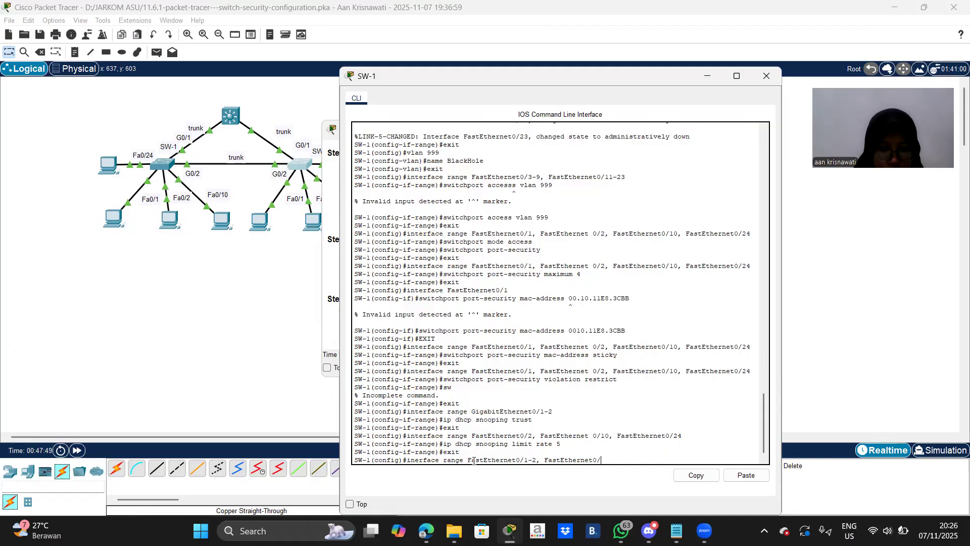
type("10, FastEthernet0/24")
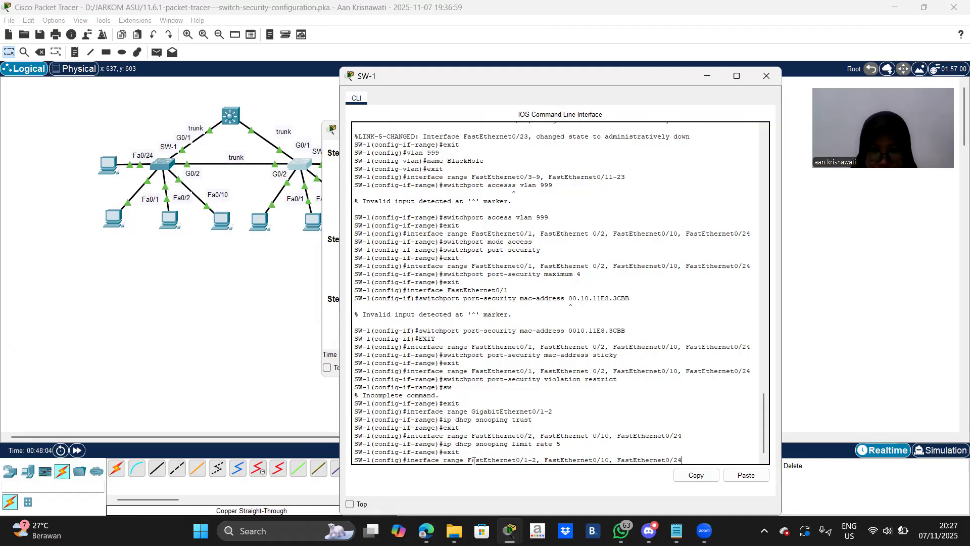
key("Return")
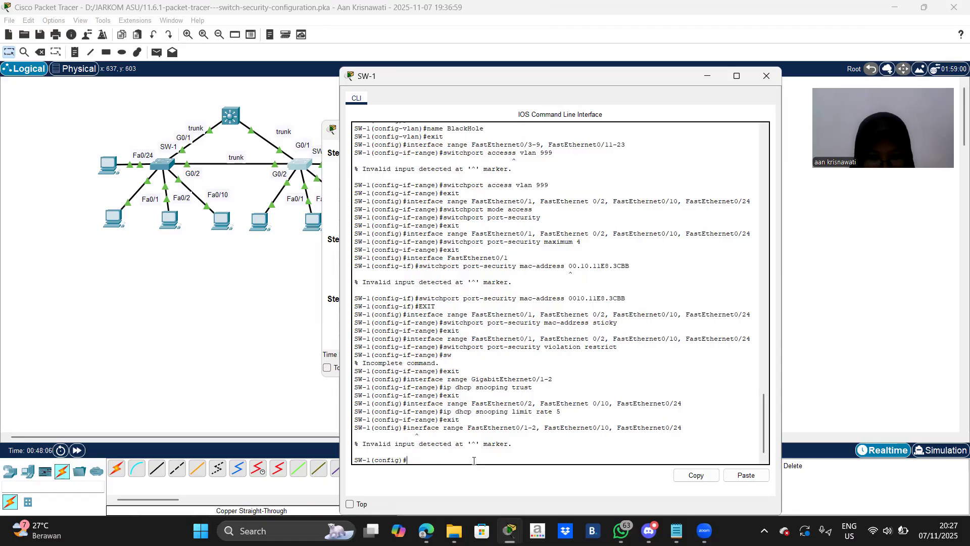
key("Up")
key("Left")
key("Left")
key("Left")
key("Left")
key("Left")
key("Left")
key("Left")
key("Left")
key("Left")
key("Left")
key("Left")
key("Left")
key("Left")
key("Left")
key("Left")
key("Left")
key("Left")
key("Left")
key("Left")
key("Left")
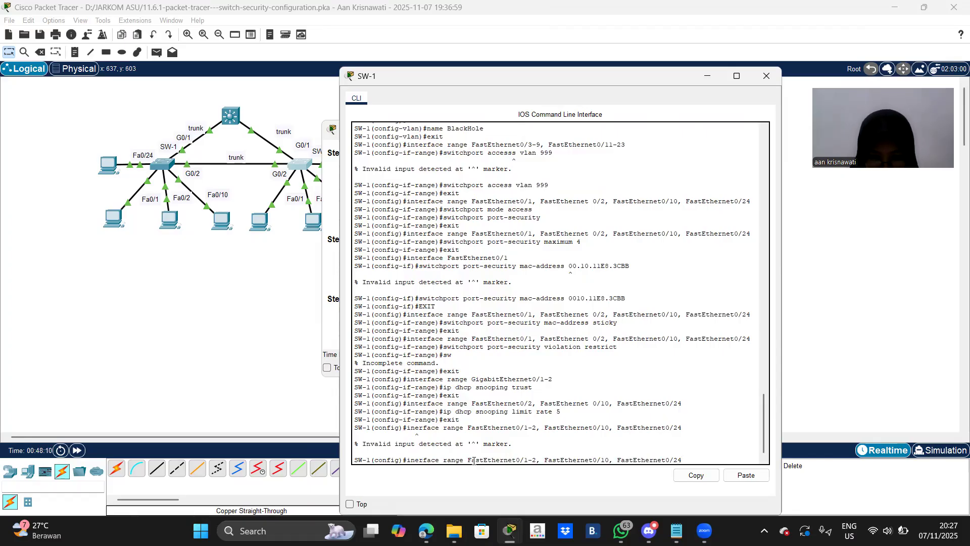
key("Left")
key("Left")
key("Left")
type("t")
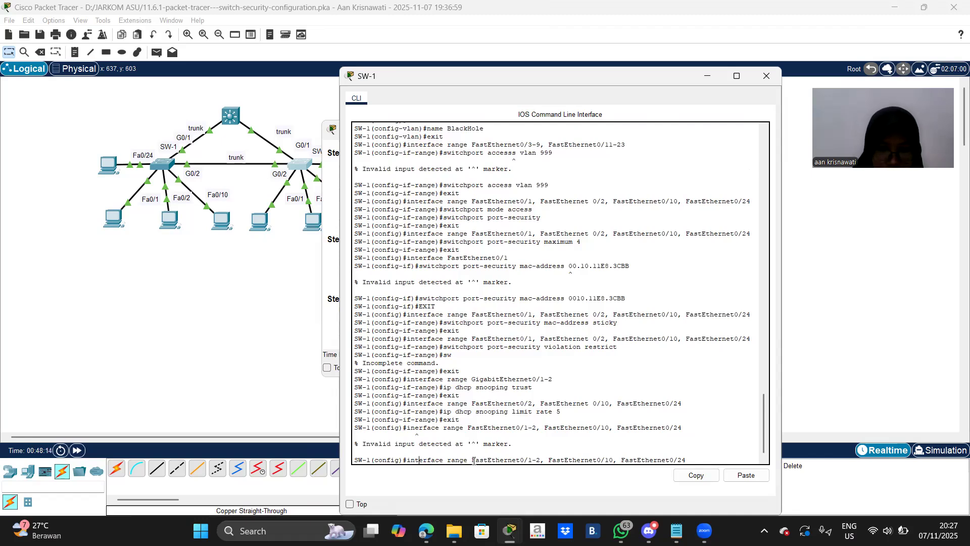
key("Return")
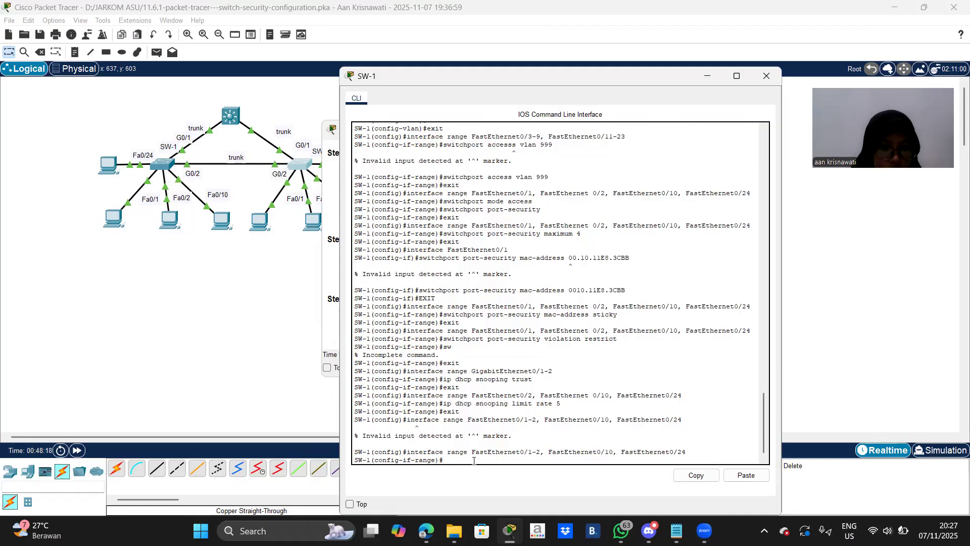
Enable spanning-tree PortFast on SW-1's selected range of active access ports.
type("spanni")
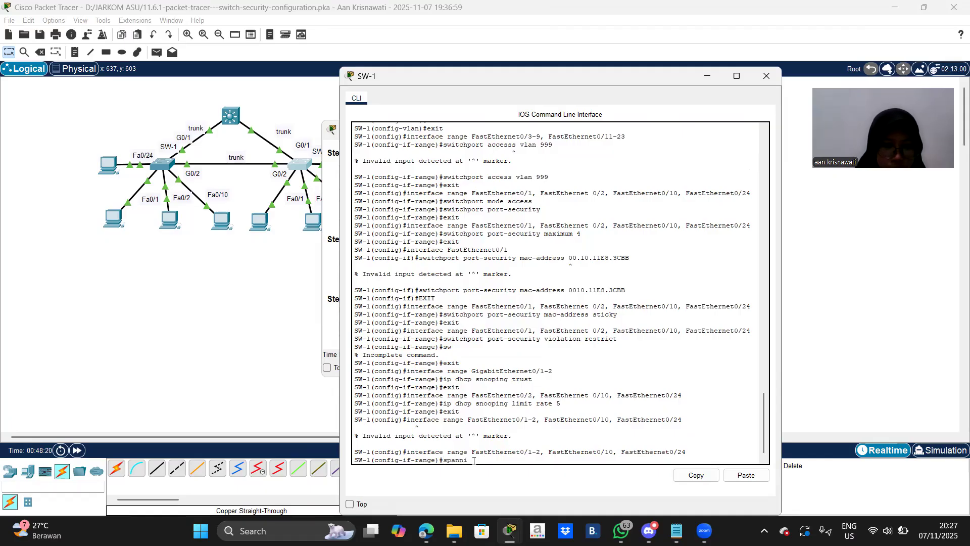
type("ng-t")
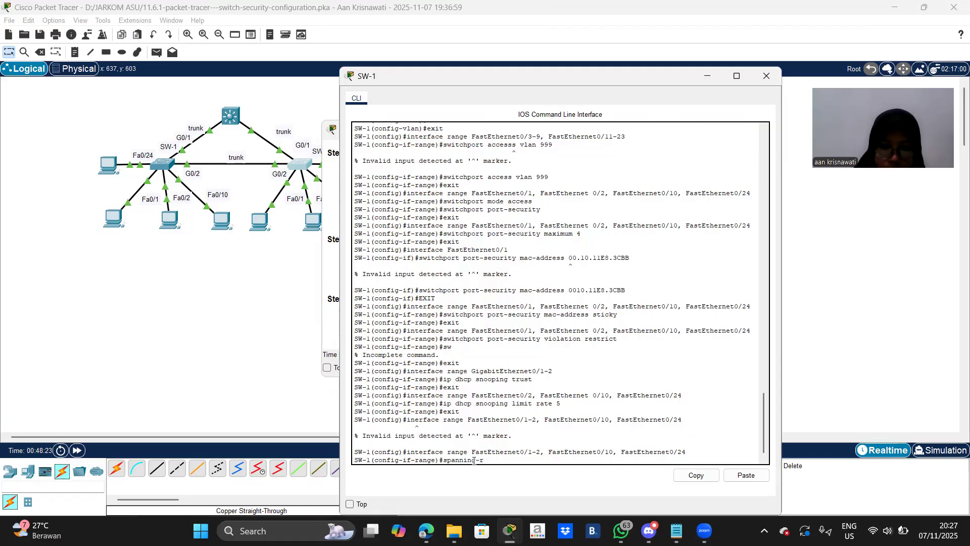
type("ree")
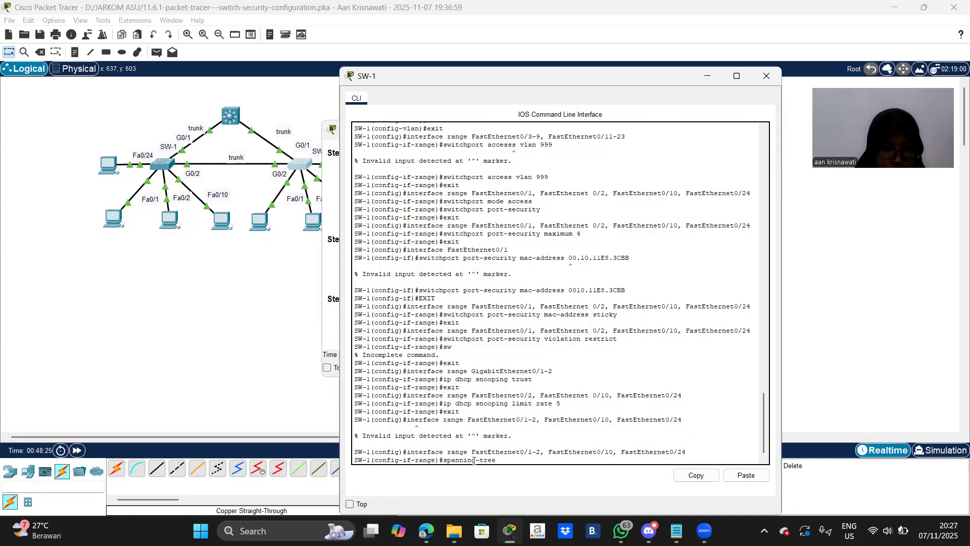
type(" portfast")
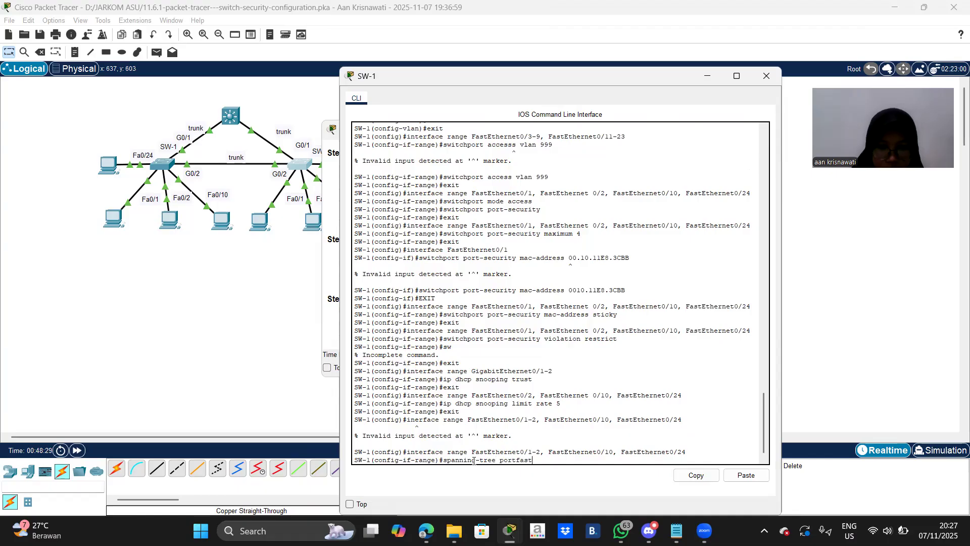
key("Return")
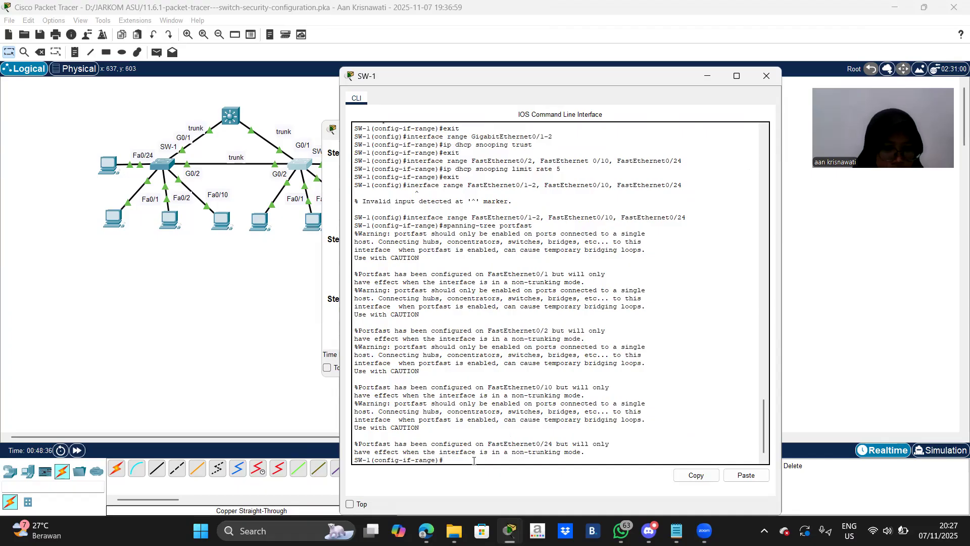
Enable spanning-tree BPDU Guard on the same range of active access ports on SW-1.
key("Up")
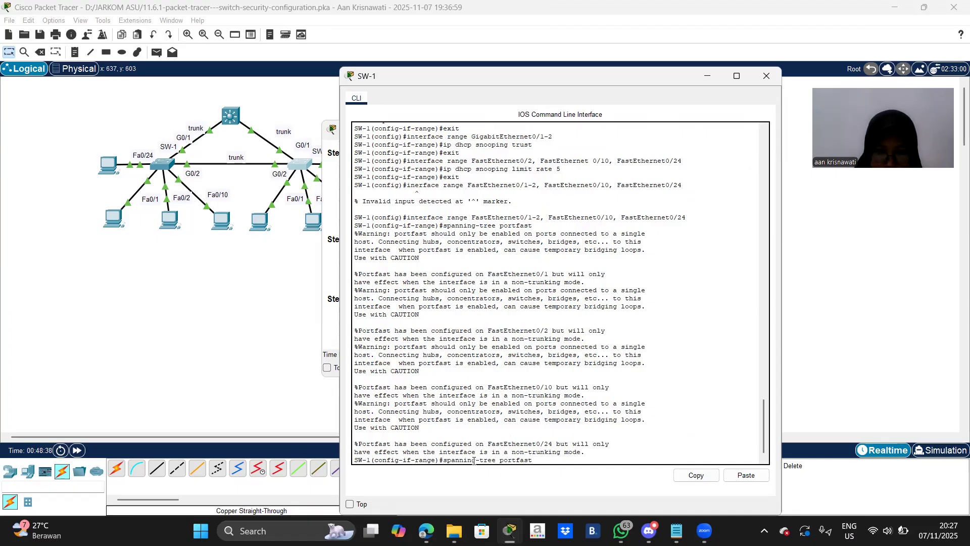
key("BackSpace")
key("BackSpace")
key("BackSpace")
key("BackSpace")
key("BackSpace")
key("BackSpace")
key("BackSpace")
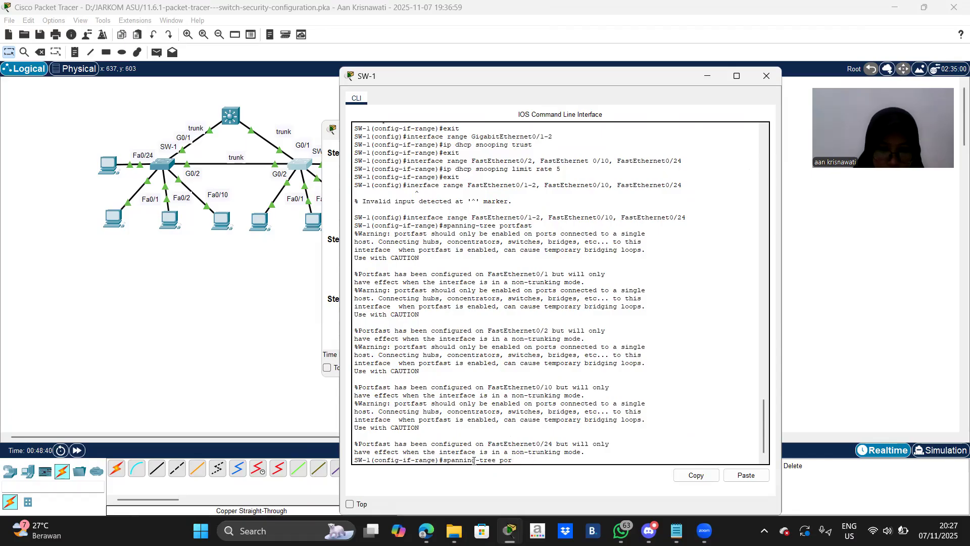
key("BackSpace")
type("bpd")
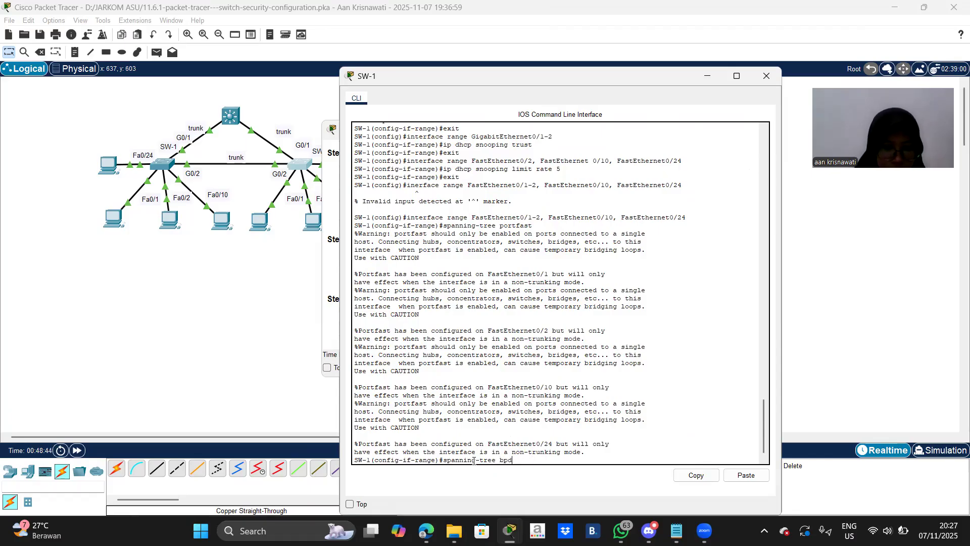
type("uguard enable")
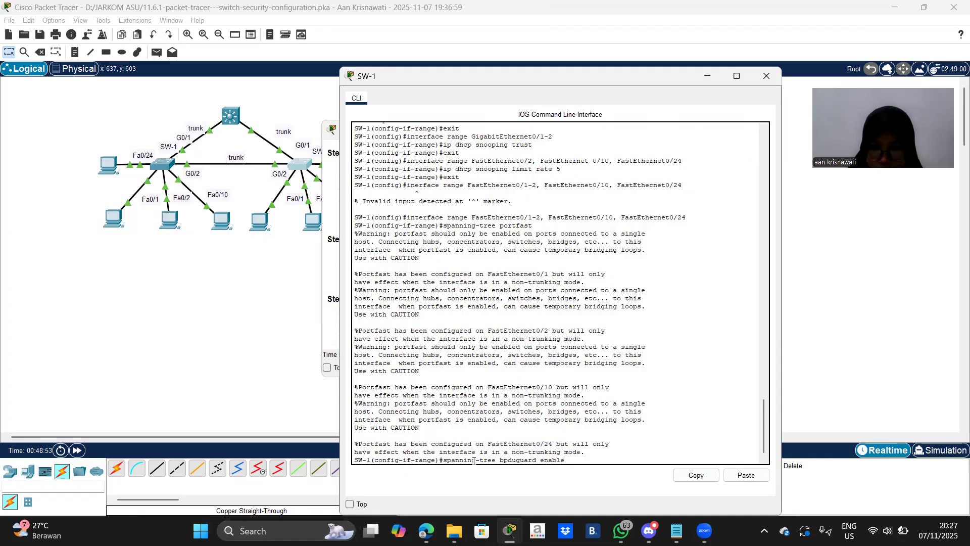
key("Return")
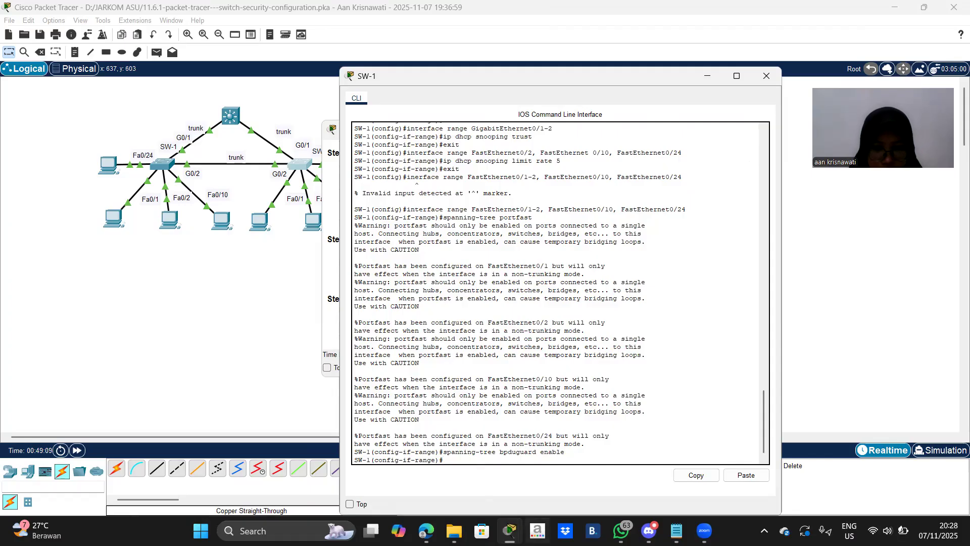
Switch to the SW-2 console and make PortFast the default for all its access ports.
mouse_move(515, 526)
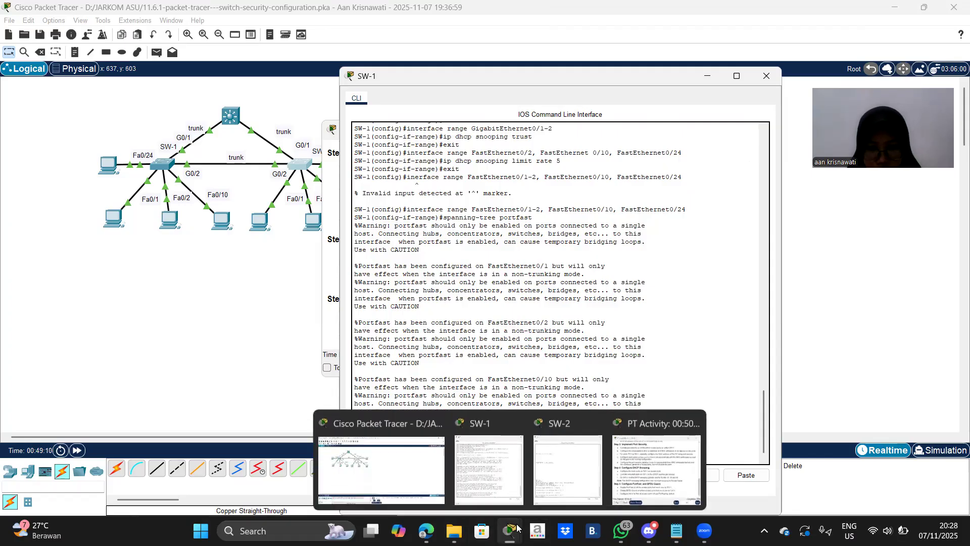
left_click(595, 477)
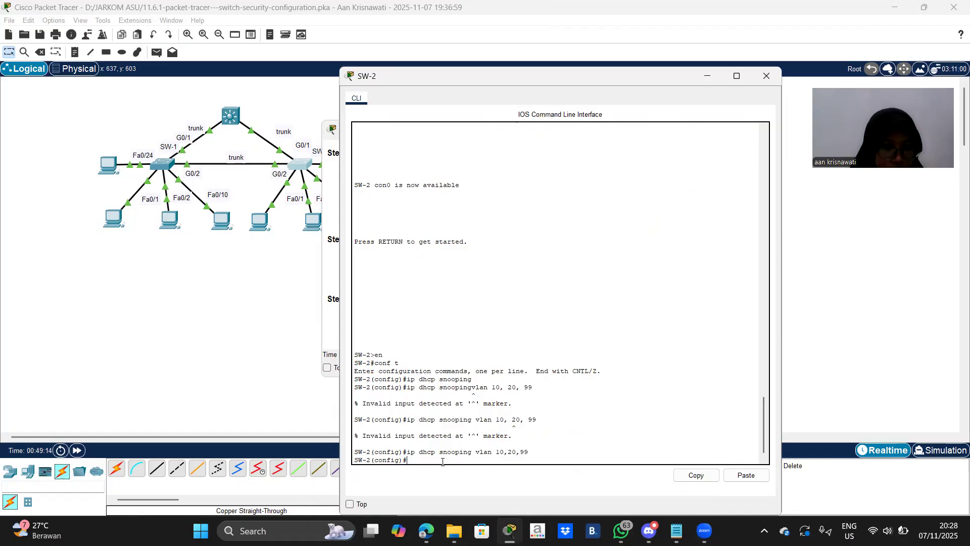
type("spanning-tree")
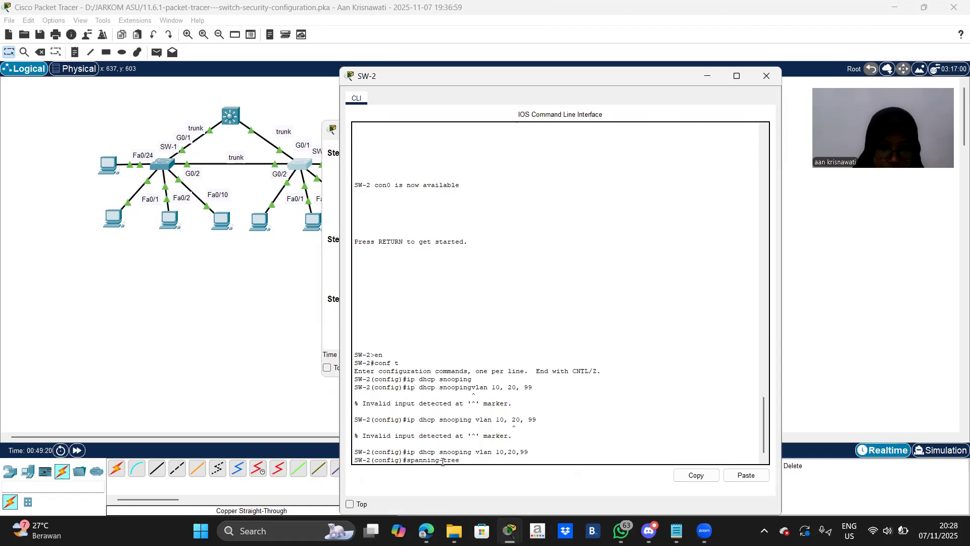
type(" posr")
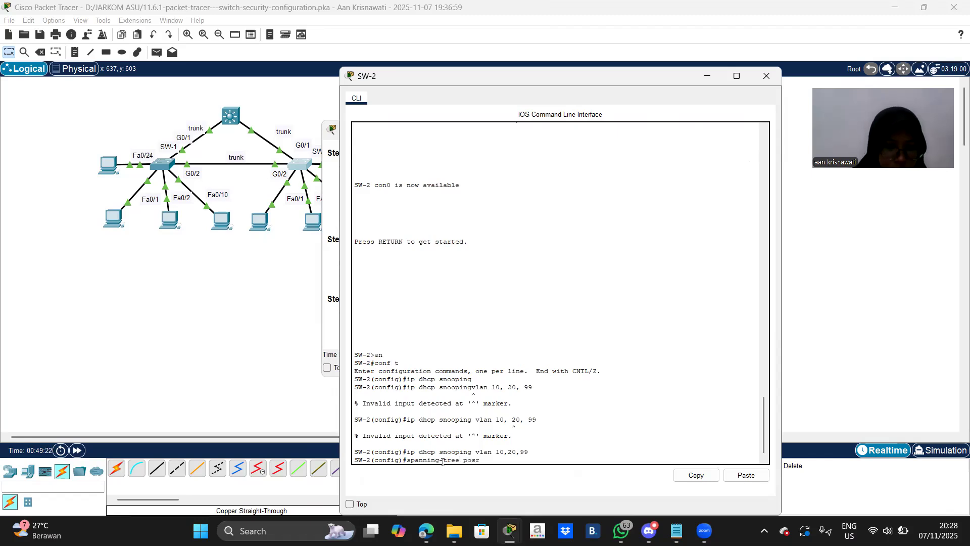
key("BackSpace")
key("BackSpace")
key("BackSpace")
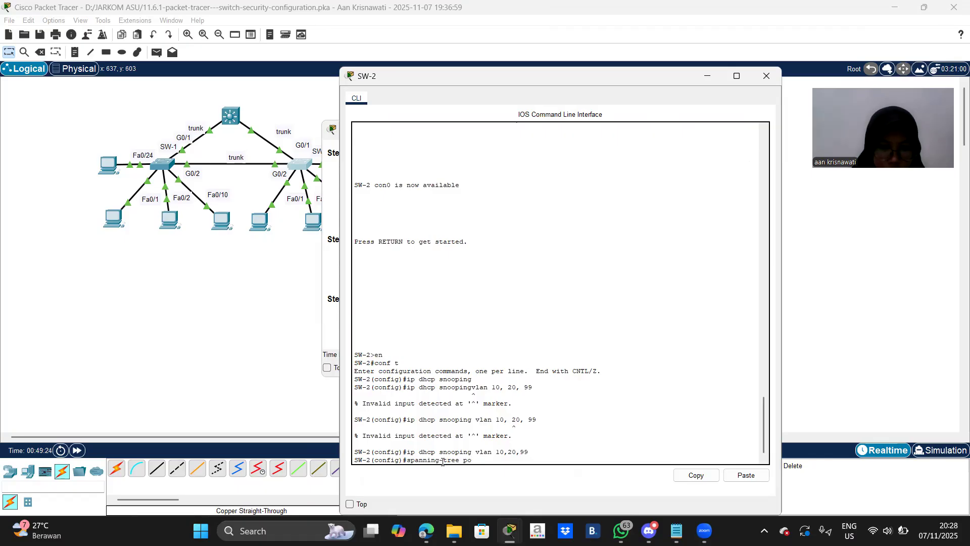
type("rtfast d")
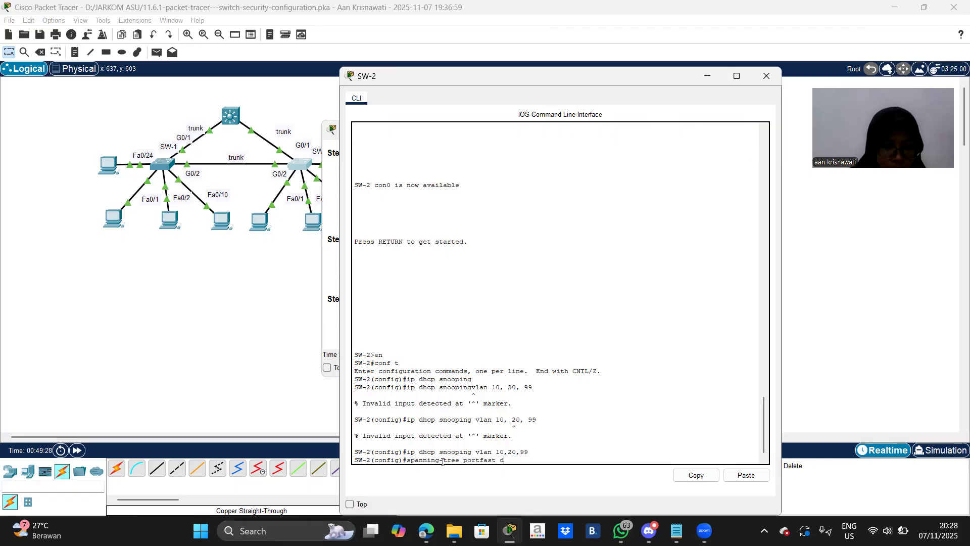
type("e")
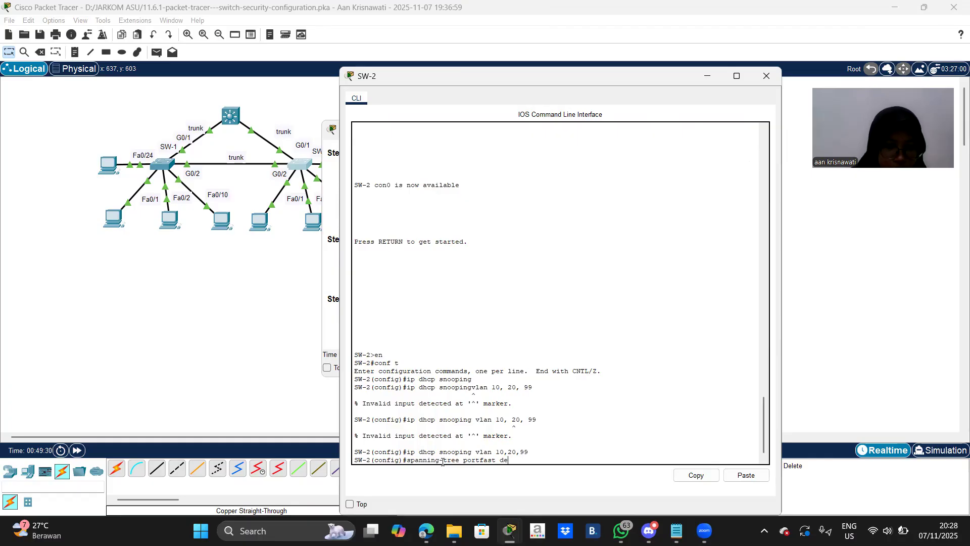
type("fault")
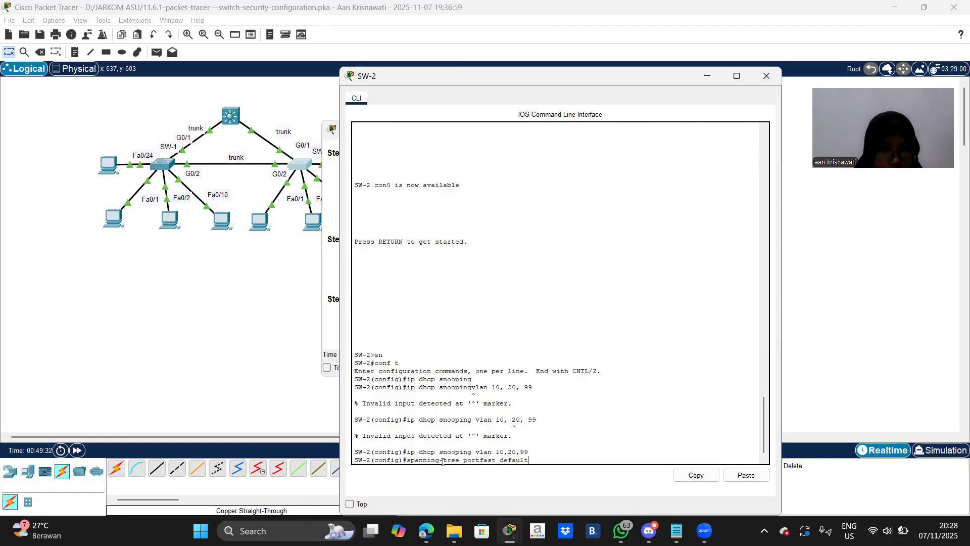
key("Return")
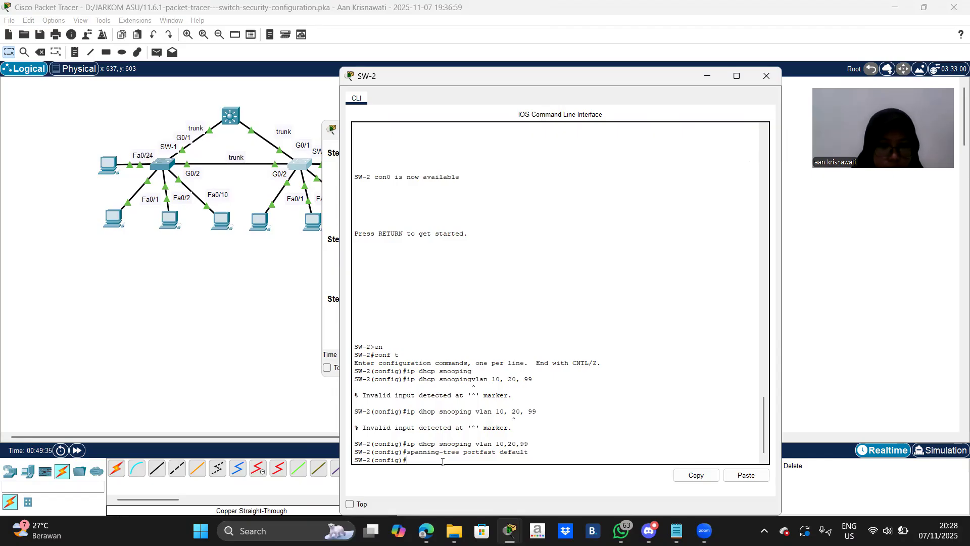
Check the activity results and examine the assessment items for SW-1 and SW-2 for incorrect entries.
left_click(331, 335)
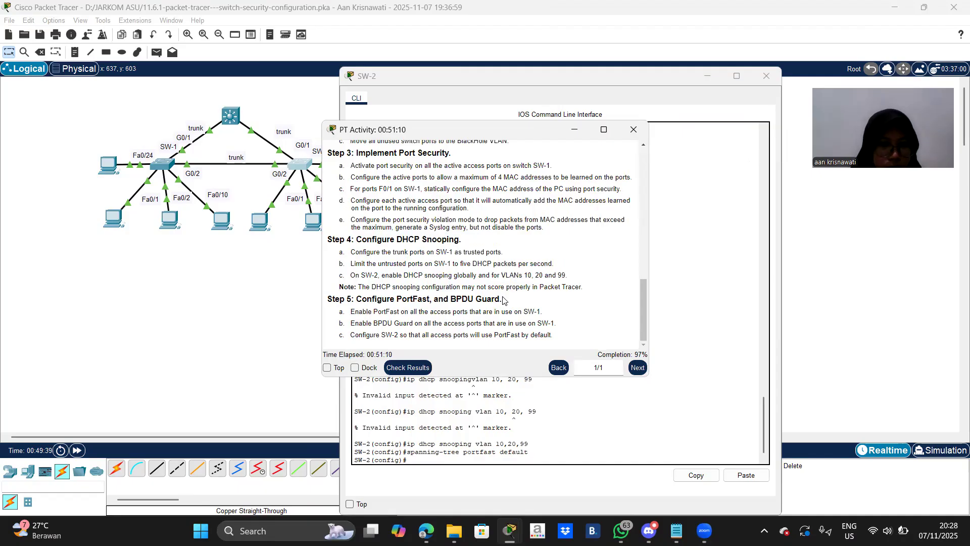
left_click(417, 375)
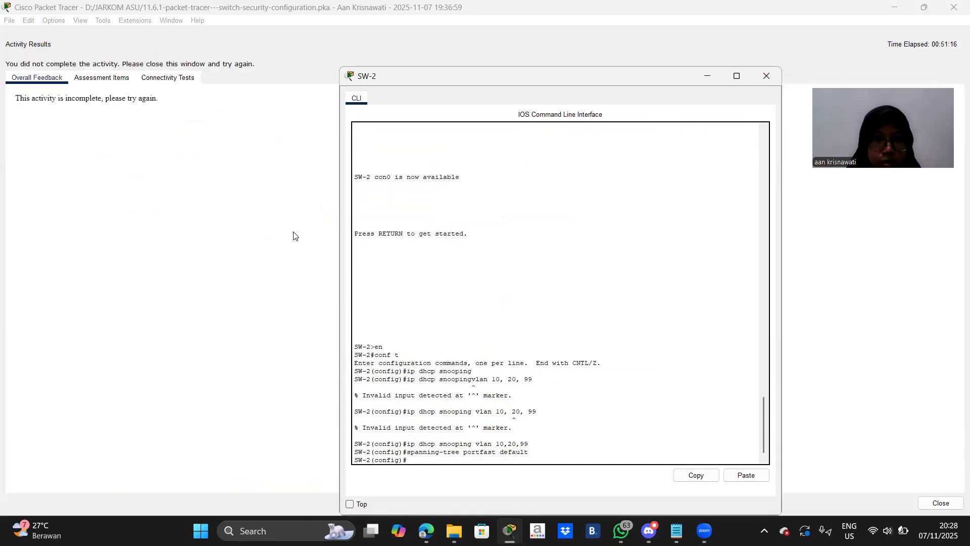
left_click(111, 77)
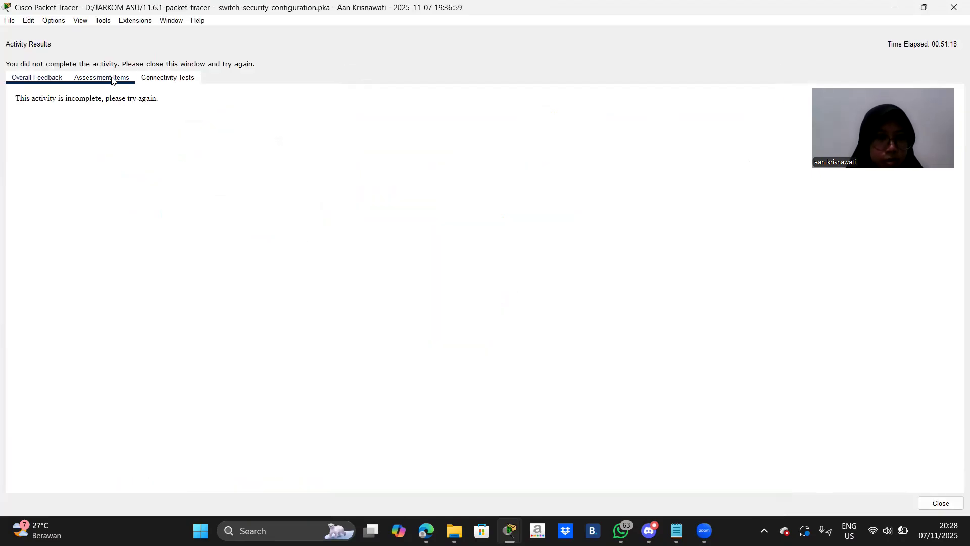
scroll(258, 231, "down", 20)
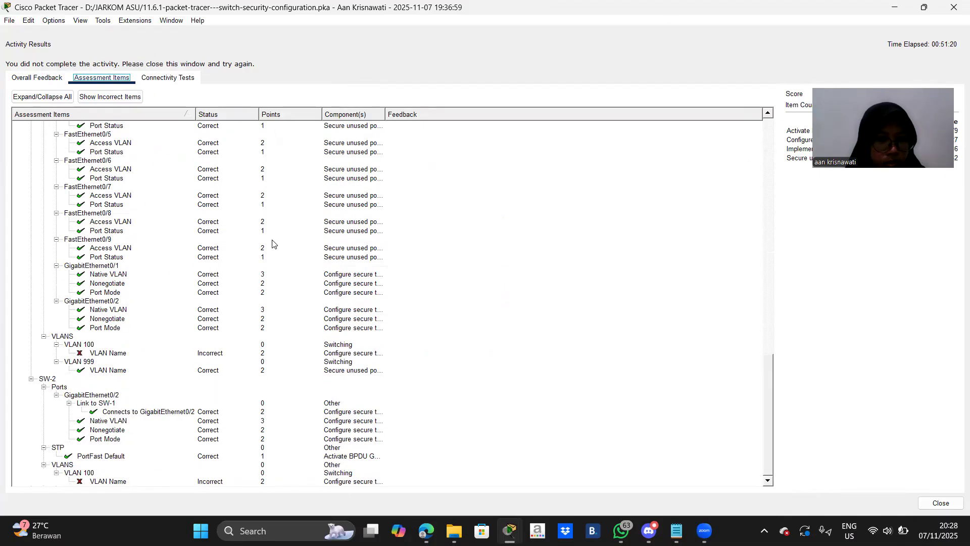
left_click(365, 22)
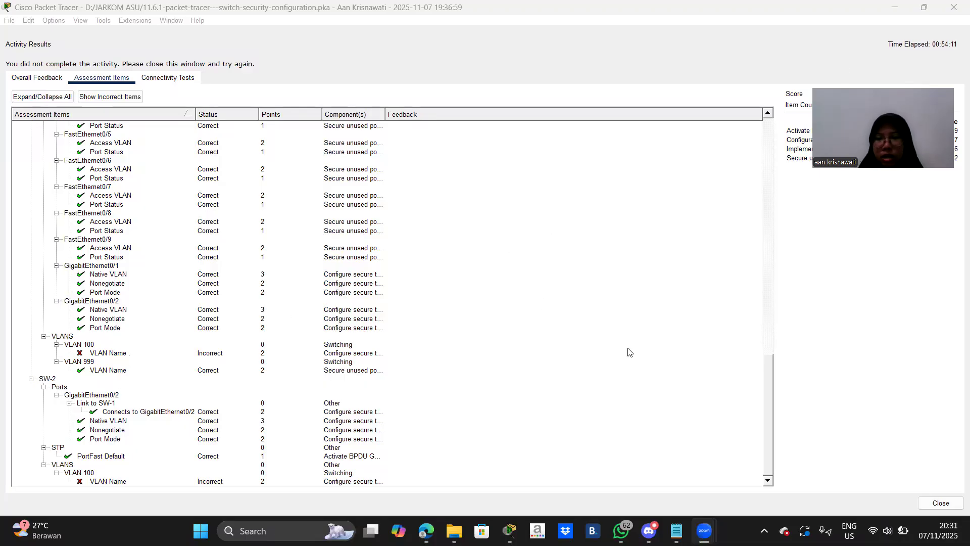
Close the activity results, return to the SW-1 console and exit interface range configuration mode.
left_click(939, 503)
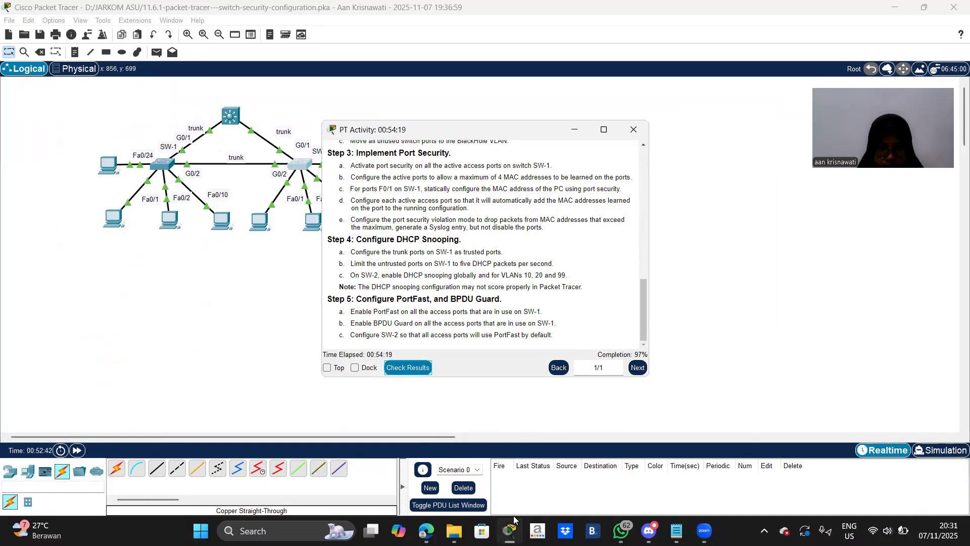
mouse_move(509, 528)
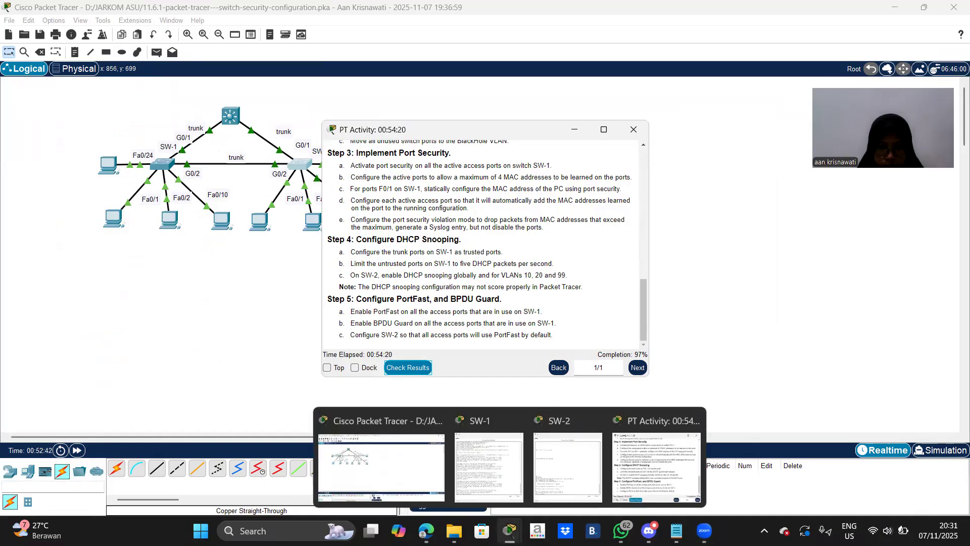
left_click(505, 489)
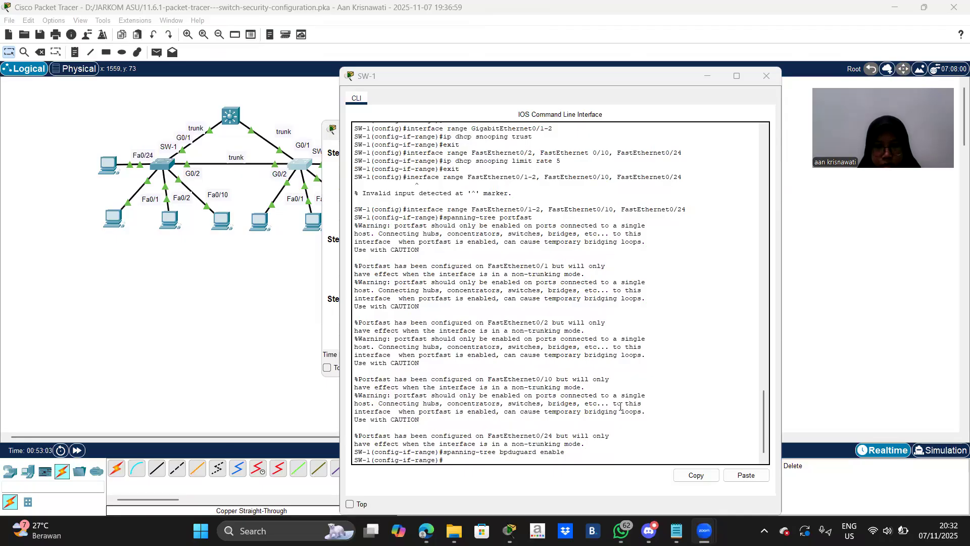
left_click(493, 462)
type("EXIT")
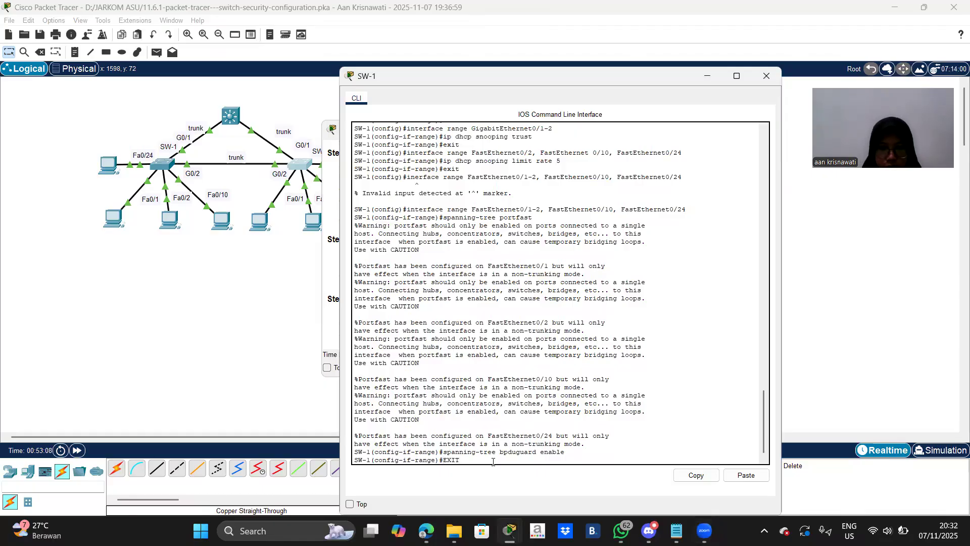
key("Return")
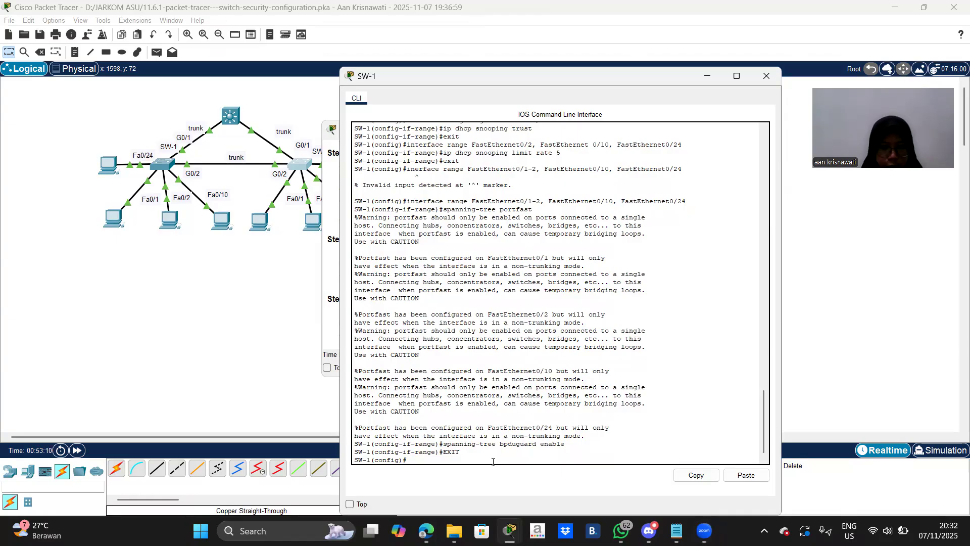
Name VLAN 100 "Native" on SW-1 and return to global configuration mode.
type("VLAN 100")
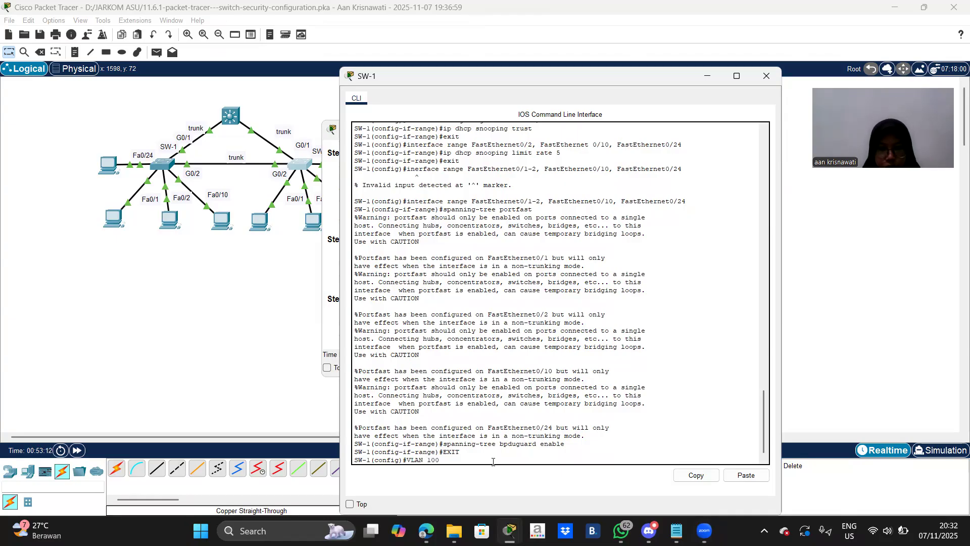
key("BackSpace")
key("BackSpace")
key("BackSpace")
key("BackSpace")
key("BackSpace")
key("BackSpace")
key("BackSpace")
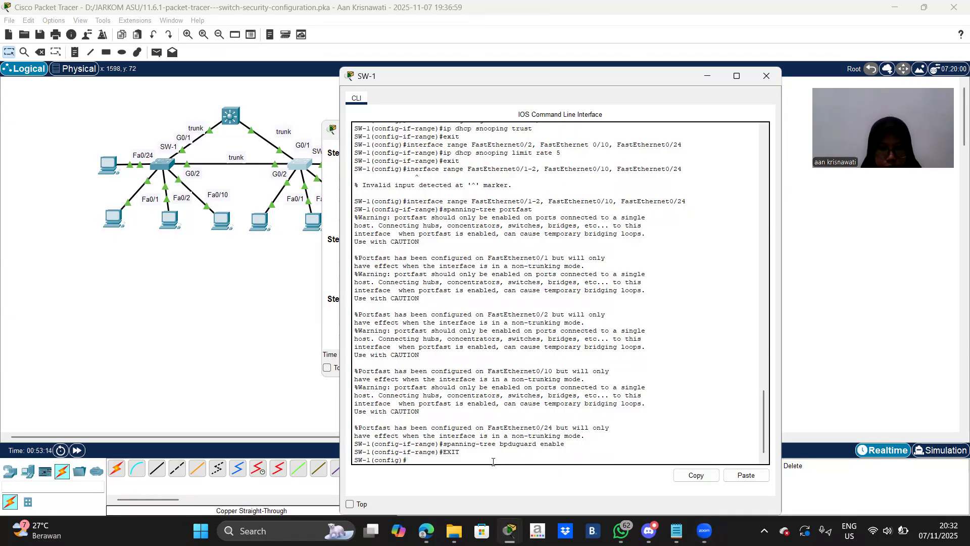
type("vlan 100")
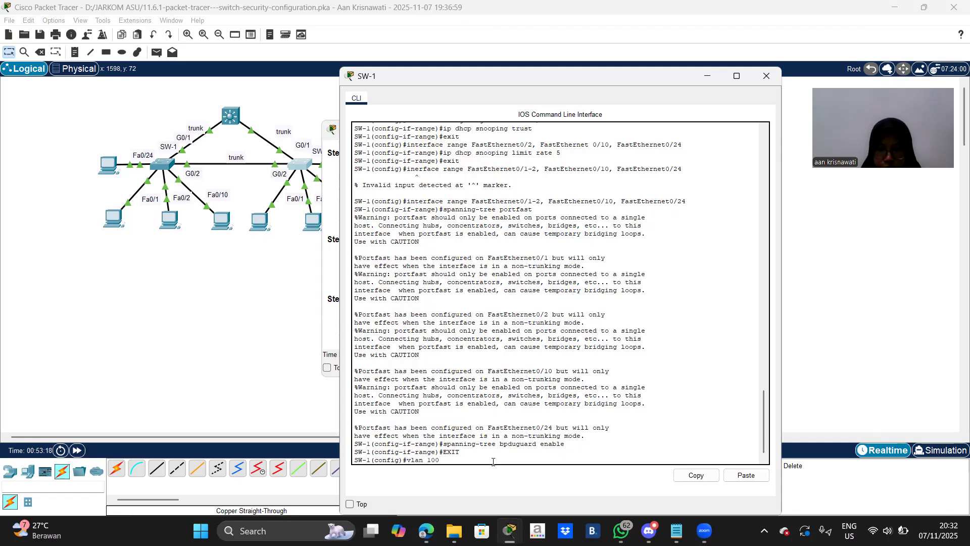
key("Return")
type("name")
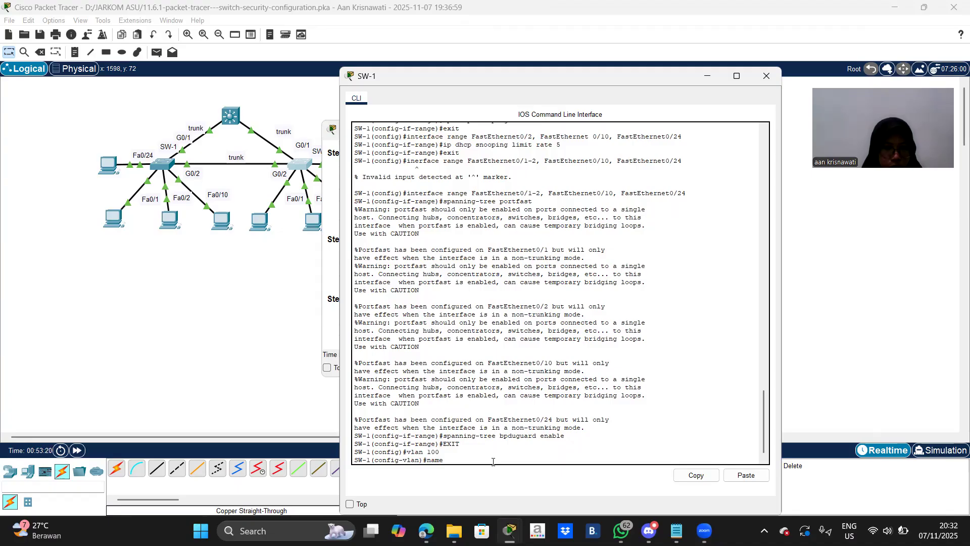
type(" B")
type("ative")
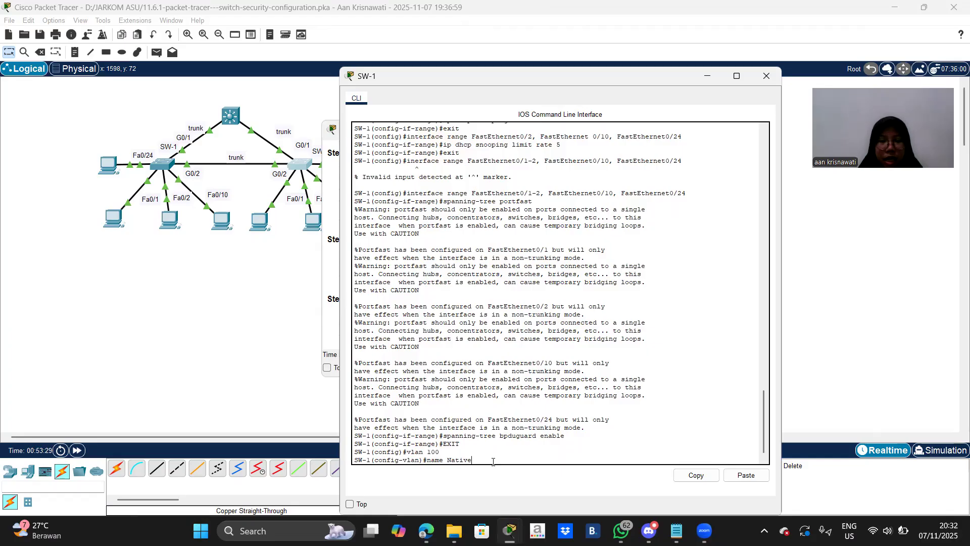
key("Return")
type("exit")
key("Return")
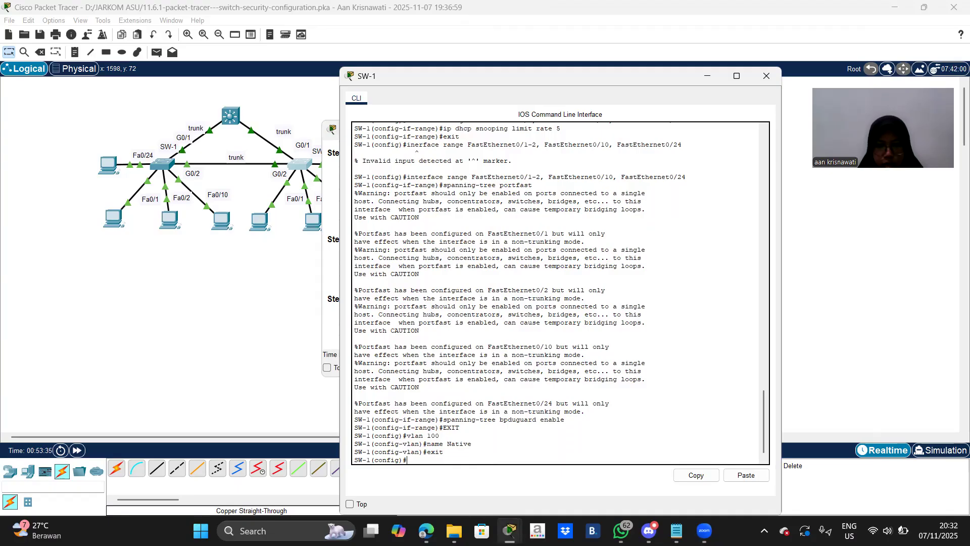
Switch to the SW-2 console, name VLAN 100 "Native" and return to global configuration mode.
mouse_move(510, 530)
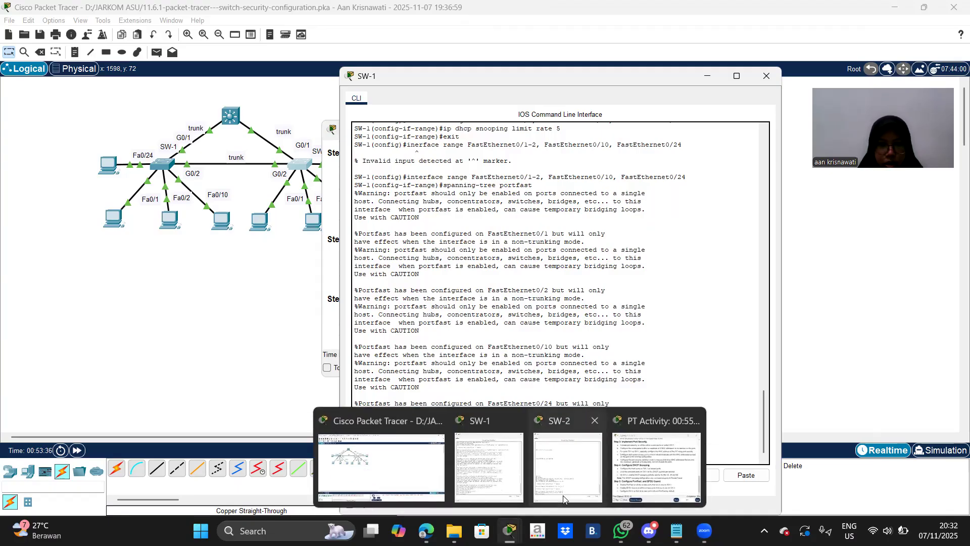
left_click(570, 454)
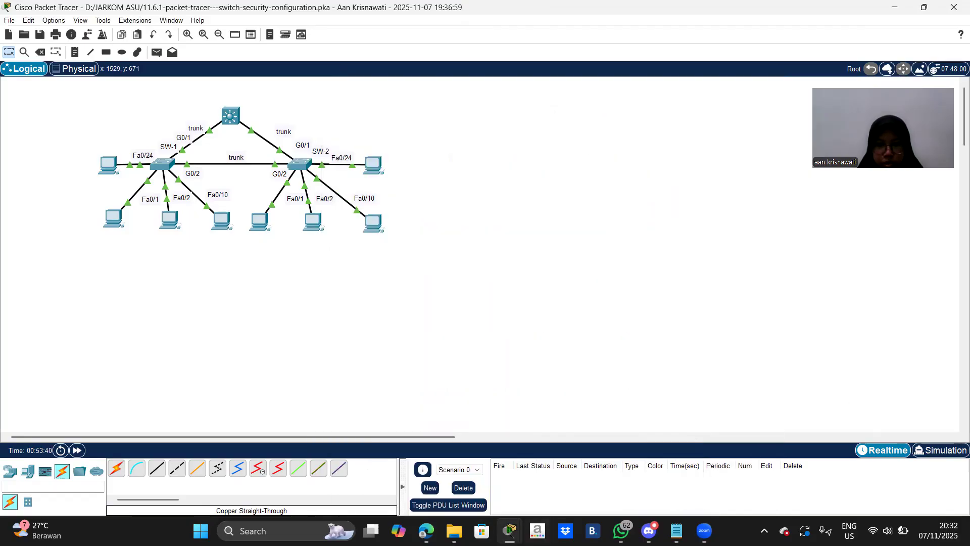
mouse_move(507, 529)
left_click(585, 462)
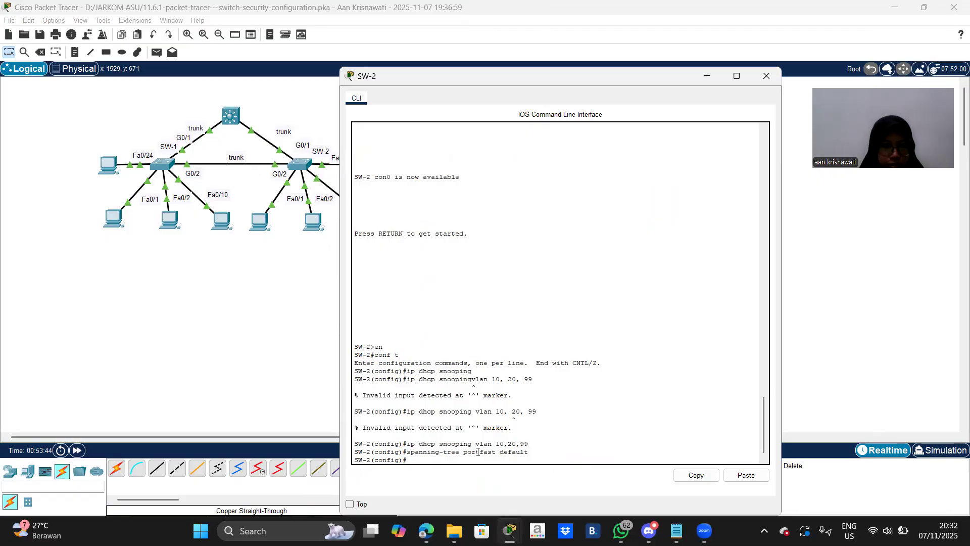
type("c")
key("Return")
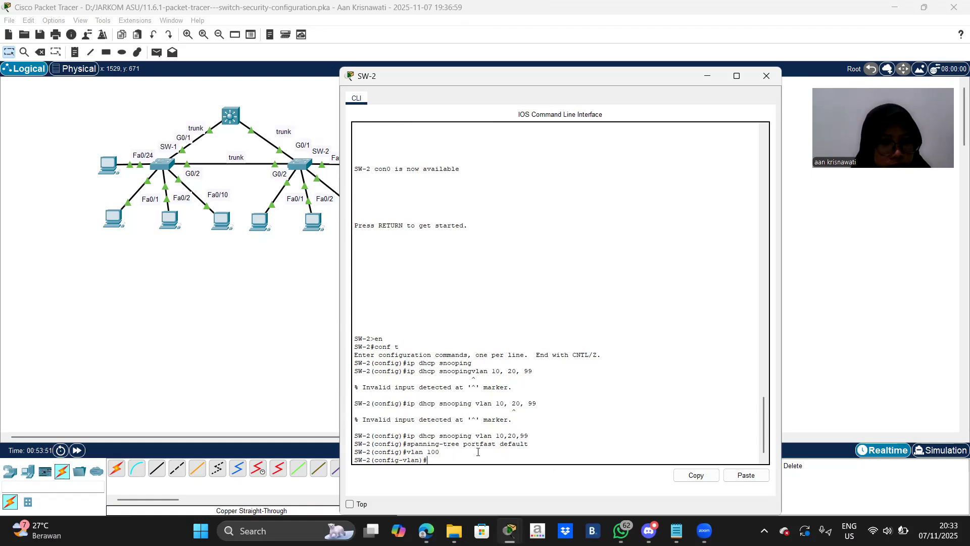
type("name")
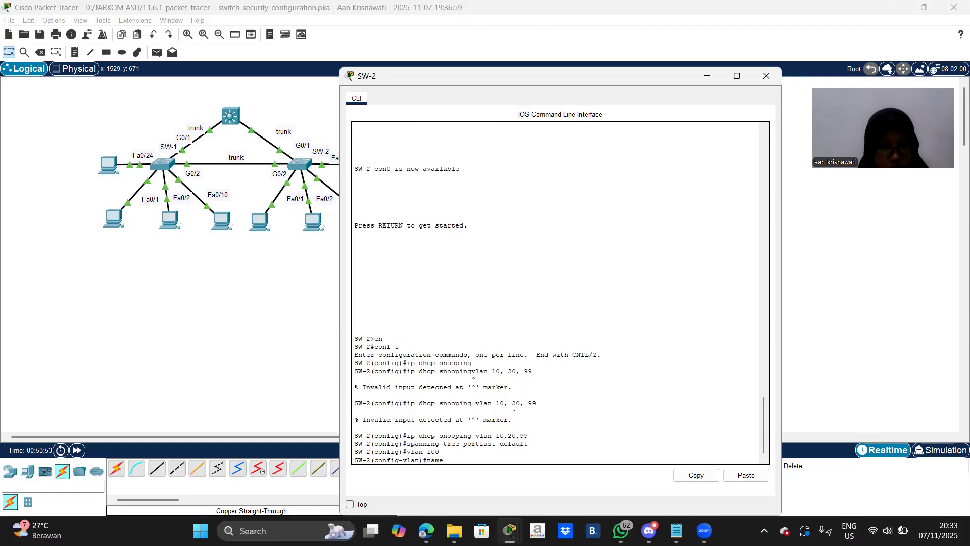
type(" Native")
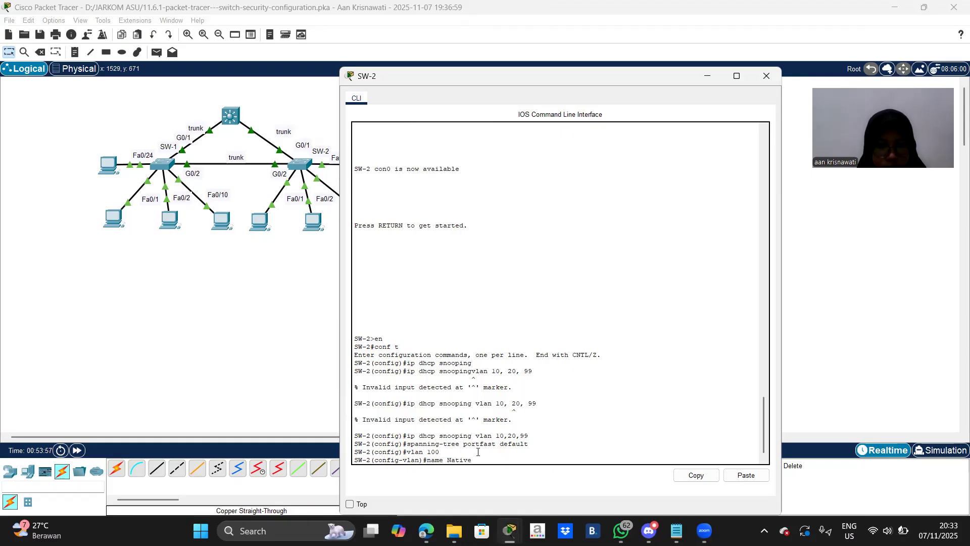
key("Return")
type("exit")
key("Return")
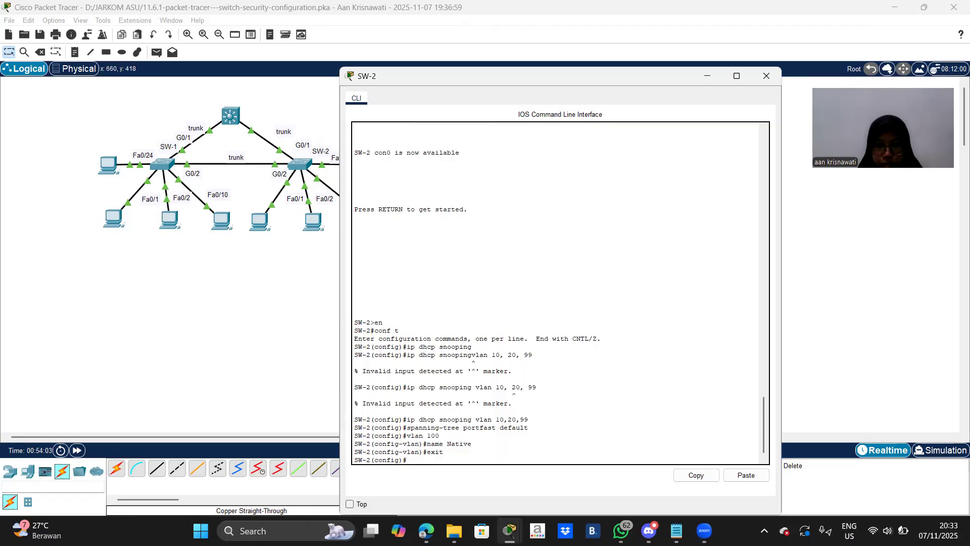
Check the completion percentage in the activity instructions and minimize the instructions and SW-2 windows.
mouse_move(509, 530)
left_click(639, 489)
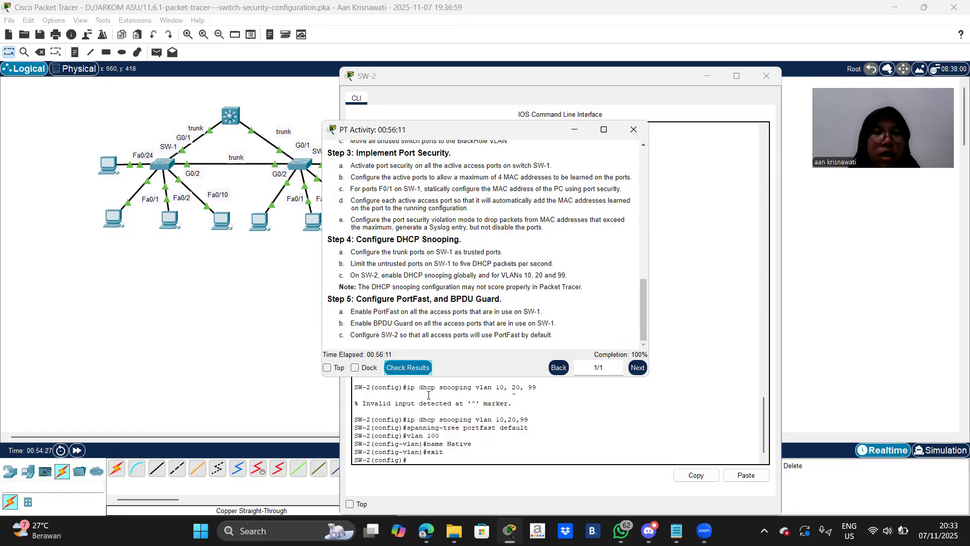
left_click(581, 131)
left_click(705, 78)
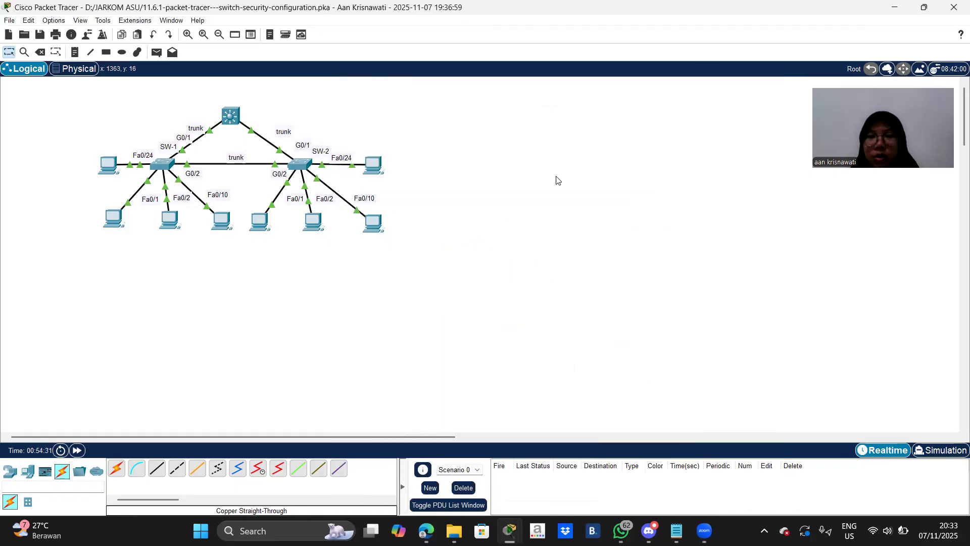